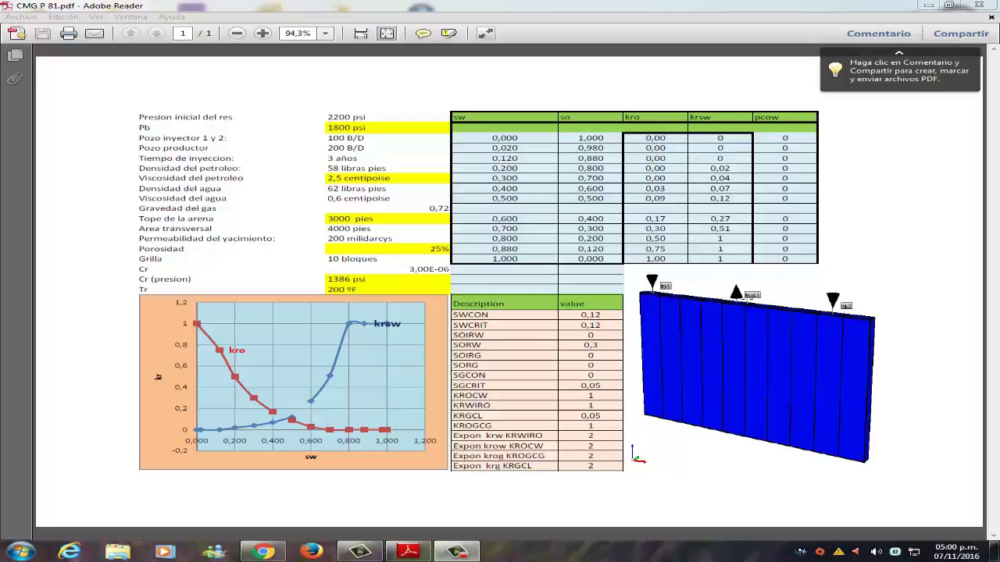
# Examine the problem sheet's well and grid diagram, saturation table and relative permeability curves
pyautogui.click(739, 281)
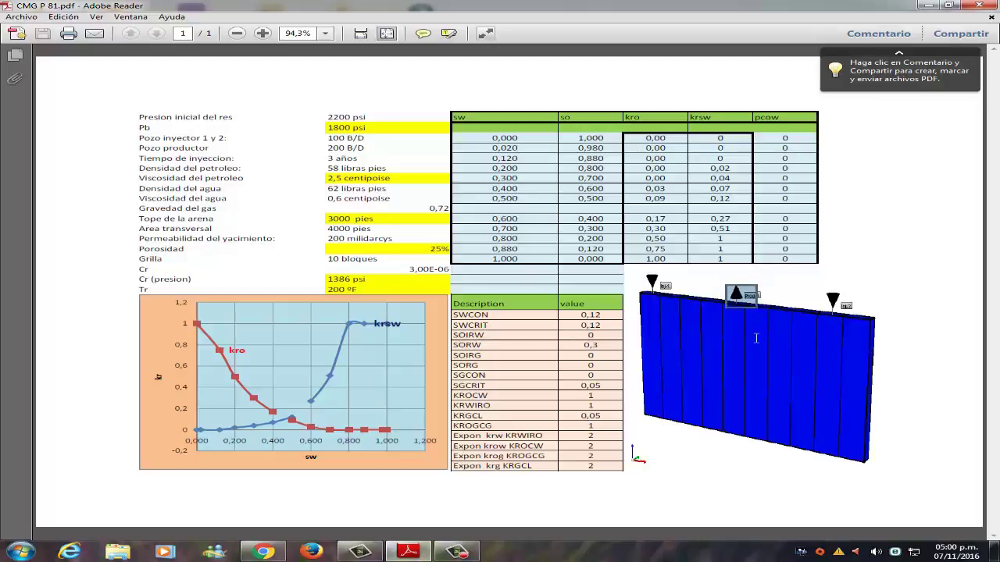
pyautogui.click(765, 291)
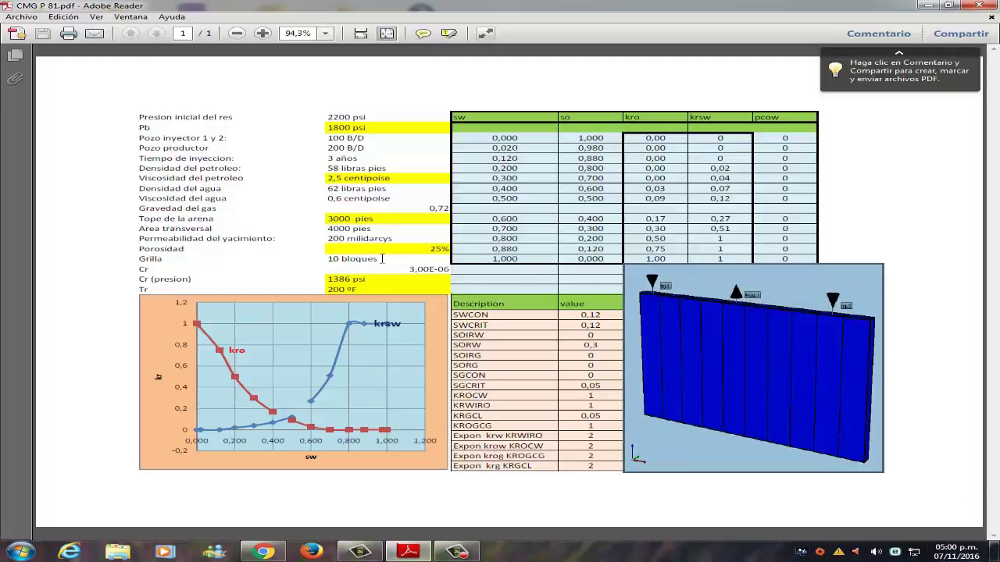
pyautogui.moveTo(495, 155); pyautogui.dragTo(547, 267)
pyautogui.click(531, 129)
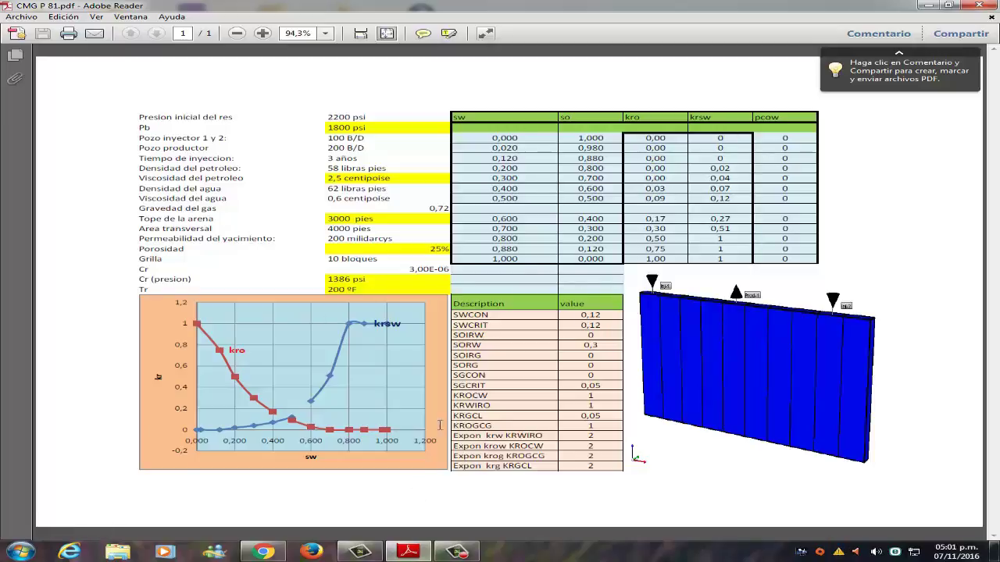
pyautogui.moveTo(439, 451); pyautogui.dragTo(194, 331)
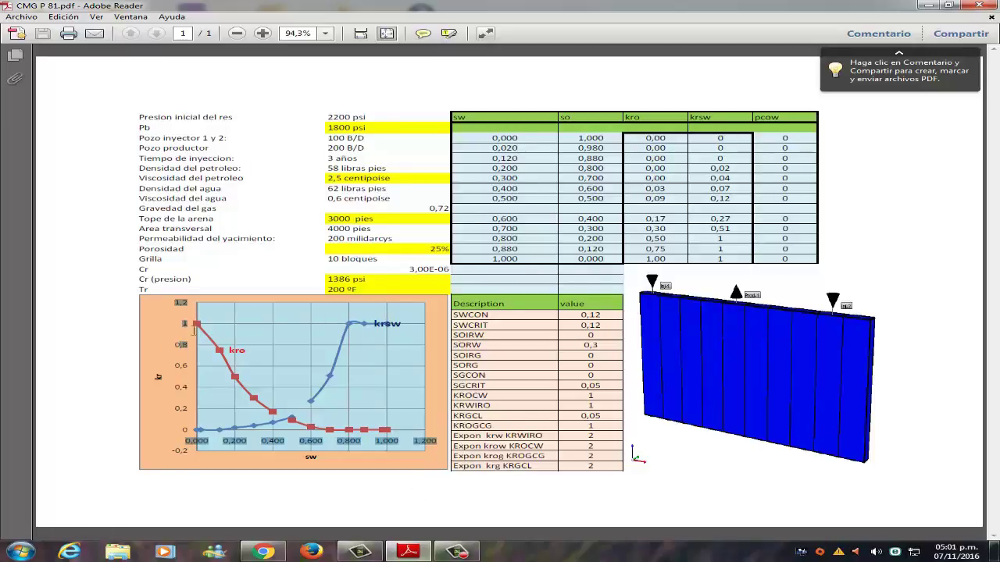
pyautogui.click(283, 397)
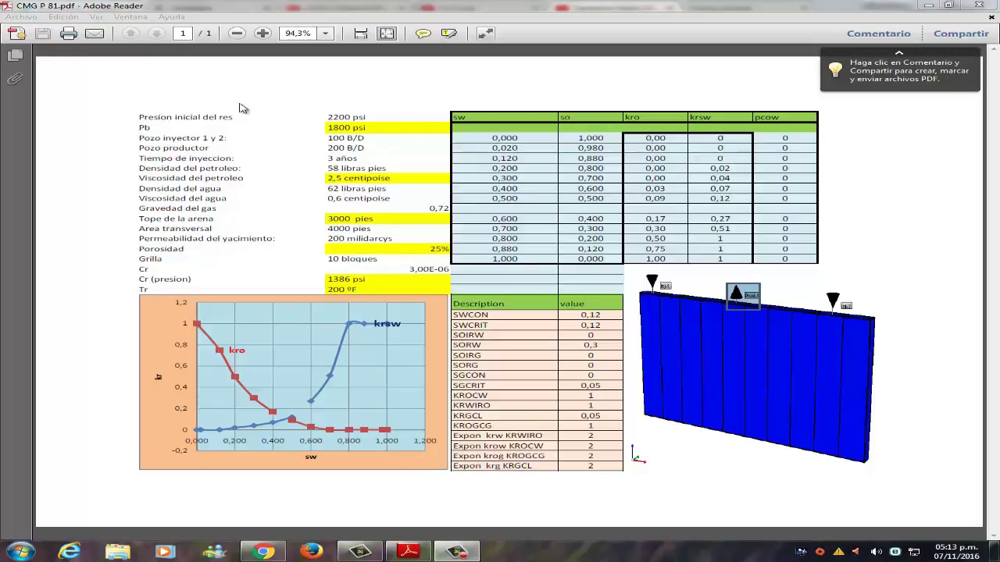
# Review the reservoir data list, covering initial and bubble-point pressures, injector and producer rates, and injection time, alongside the wells in the grid diagram
pyautogui.click(320, 117)
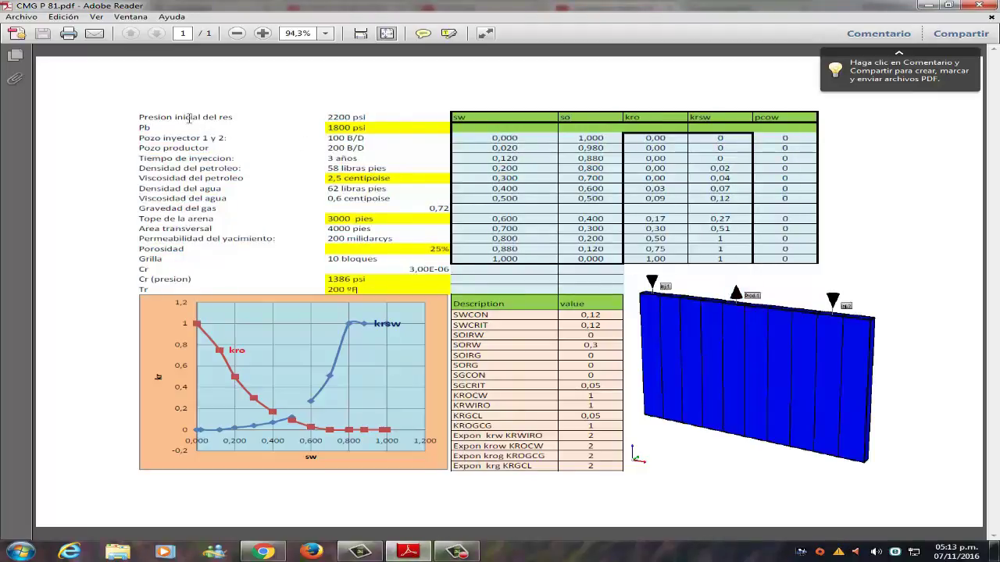
pyautogui.moveTo(138, 129); pyautogui.dragTo(322, 131)
pyautogui.click(324, 136)
pyautogui.moveTo(640, 275); pyautogui.dragTo(672, 296)
pyautogui.moveTo(828, 290); pyautogui.dragTo(854, 319)
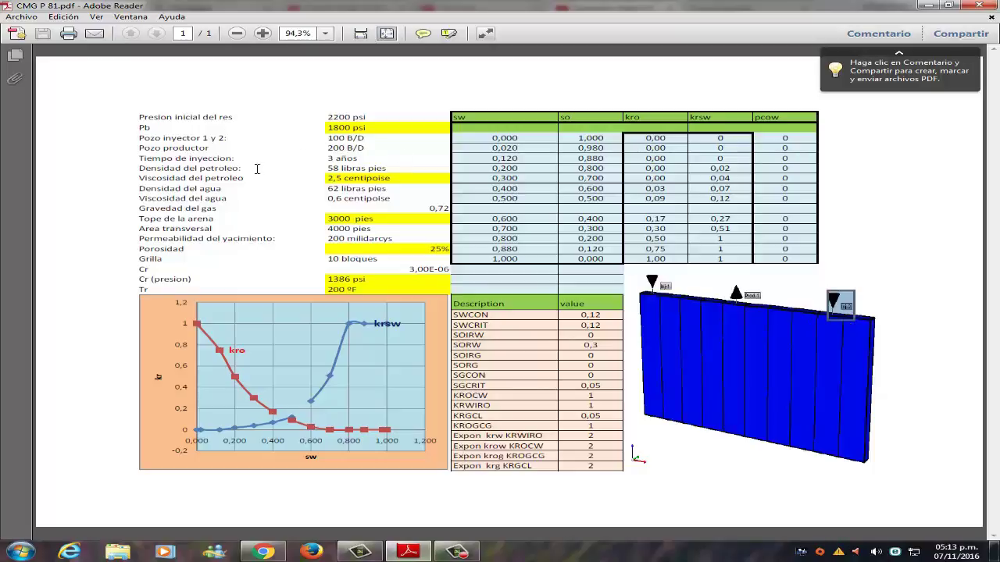
pyautogui.moveTo(332, 150)
pyautogui.mouseDown()
pyautogui.moveTo(426, 149)
pyautogui.moveTo(187, 164)
pyautogui.moveTo(297, 166)
pyautogui.mouseUp()
pyautogui.click(297, 166)
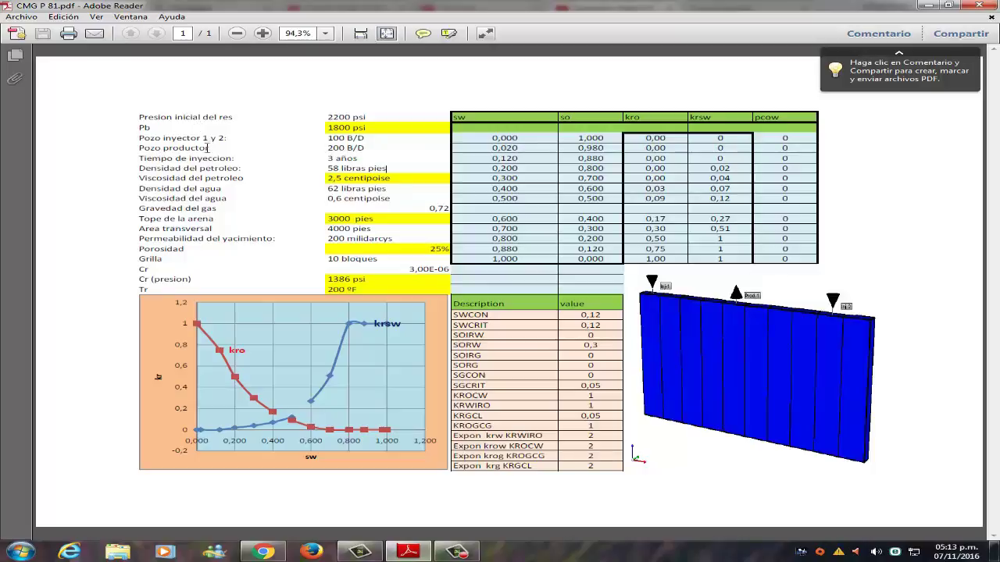
pyautogui.moveTo(332, 157)
pyautogui.mouseDown()
pyautogui.moveTo(368, 158)
pyautogui.moveTo(320, 159)
pyautogui.mouseUp()
pyautogui.click(322, 158)
# Examine the reservoir grid's extent in the diagram and the cross-sectional area entry in the data list
pyautogui.moveTo(848, 462); pyautogui.dragTo(631, 364)
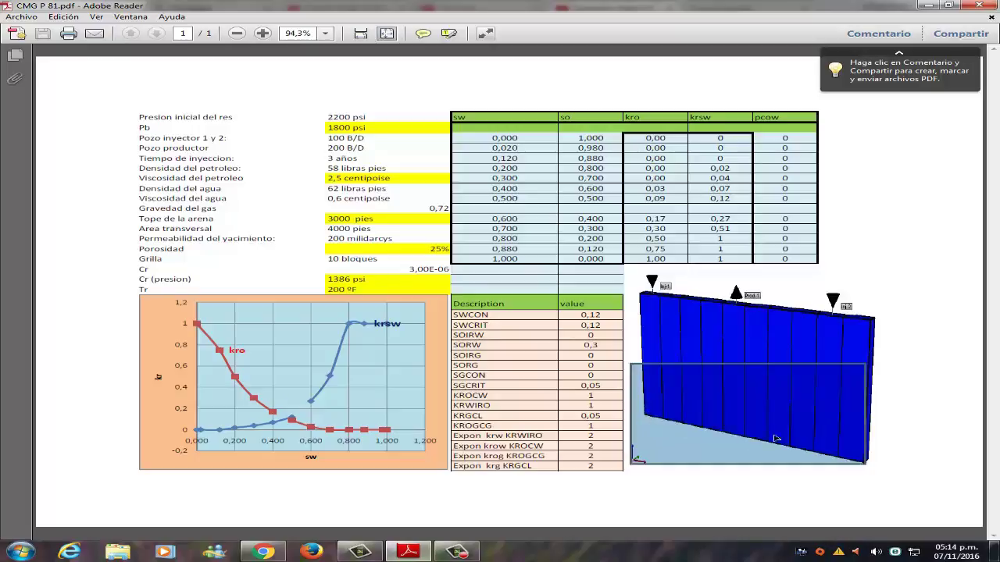
pyautogui.click(949, 364)
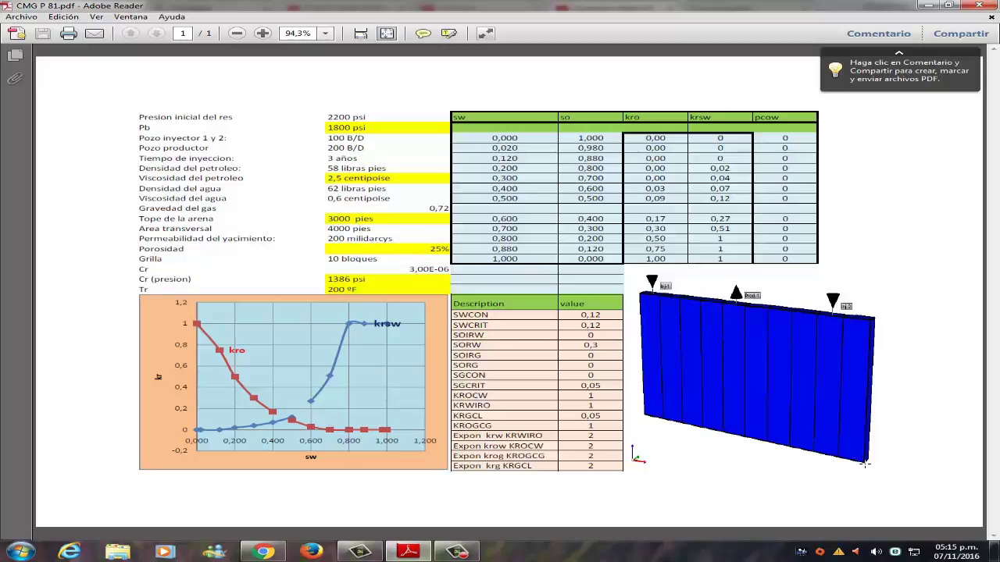
pyautogui.moveTo(863, 464); pyautogui.dragTo(639, 420)
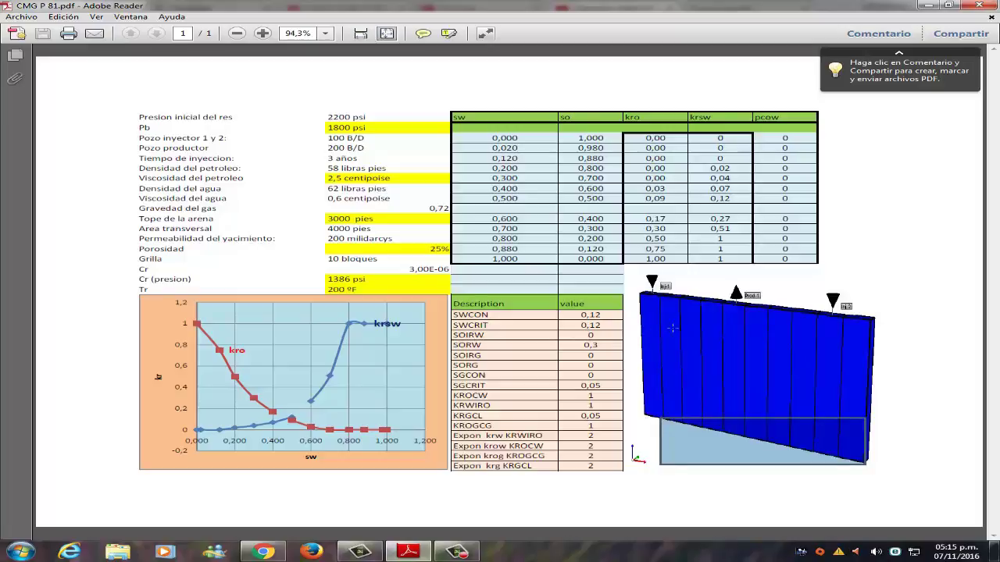
pyautogui.click(940, 440)
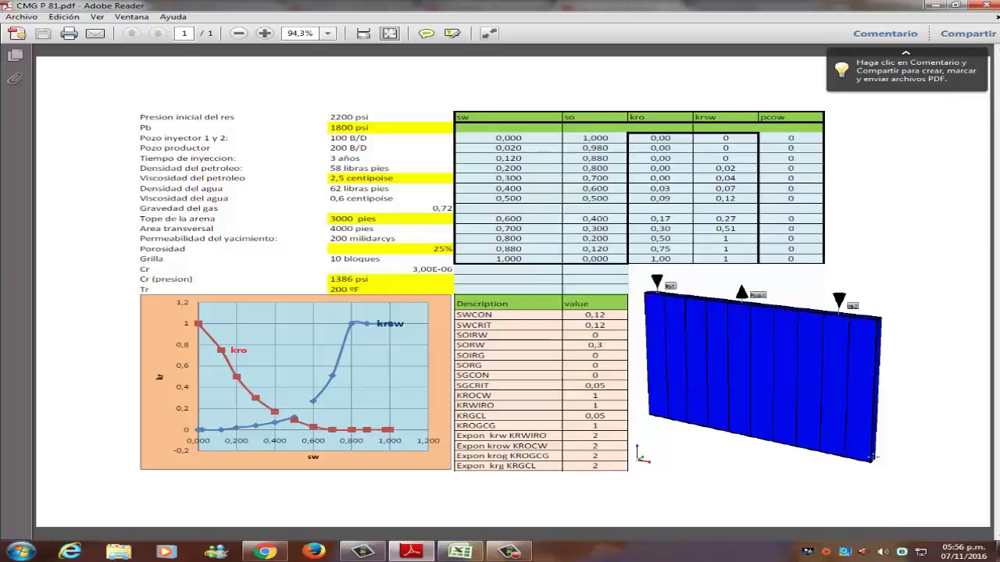
pyautogui.moveTo(873, 463); pyautogui.dragTo(638, 378)
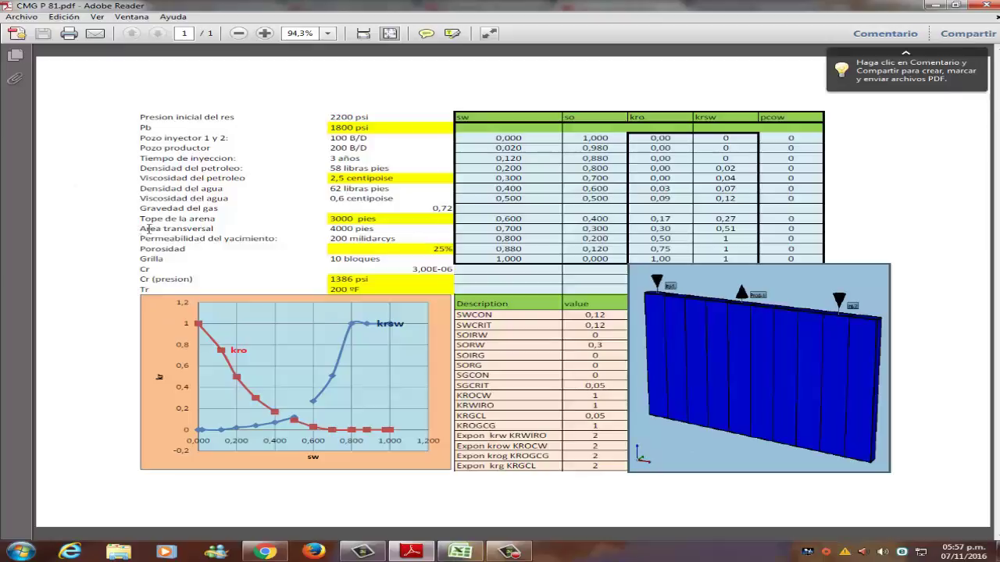
pyautogui.moveTo(141, 229); pyautogui.dragTo(216, 230)
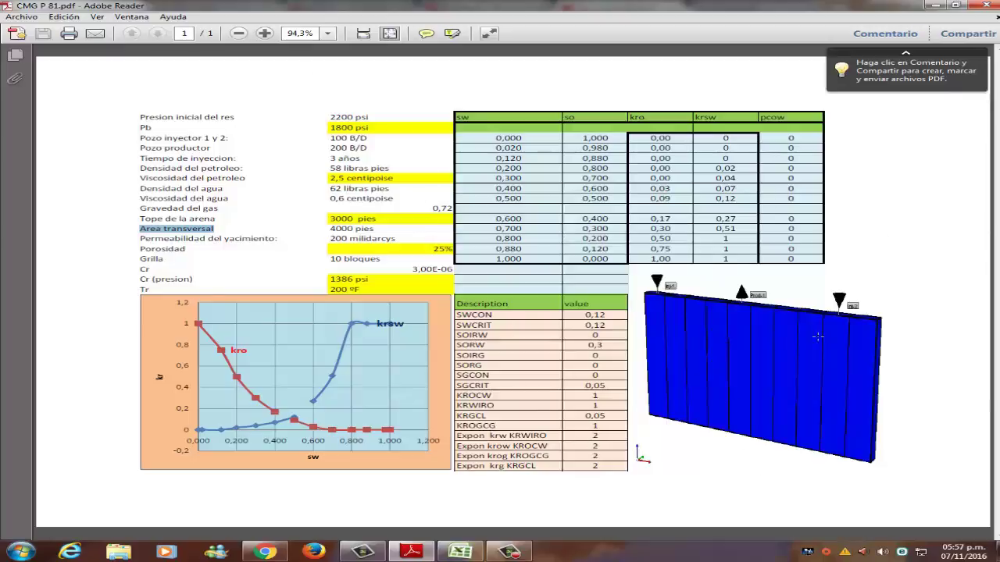
# Switch to the Excel workbook and inspect the reference pressure formula in D3 and the thickness and width calculation in A6
pyautogui.click(459, 552)
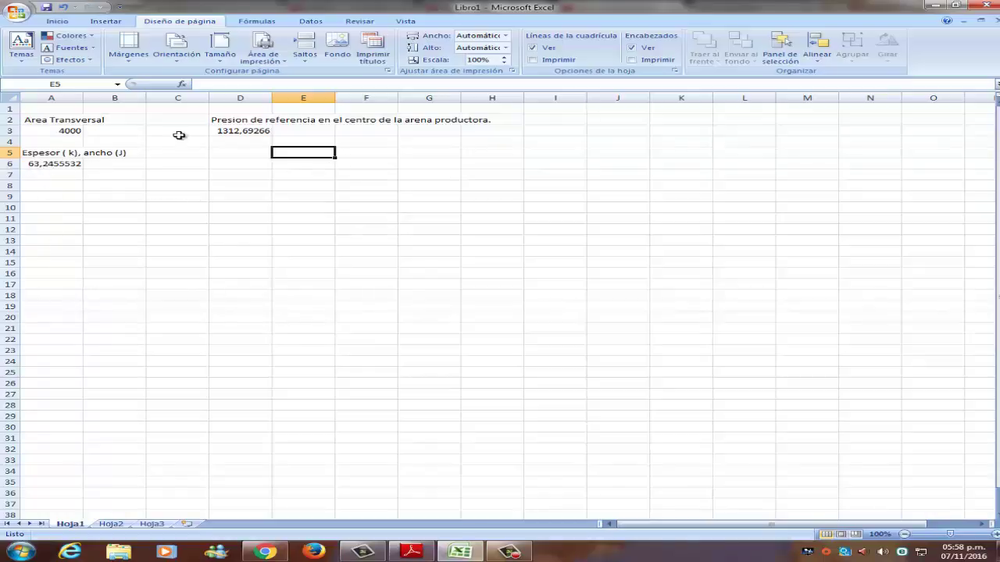
pyautogui.click(213, 130)
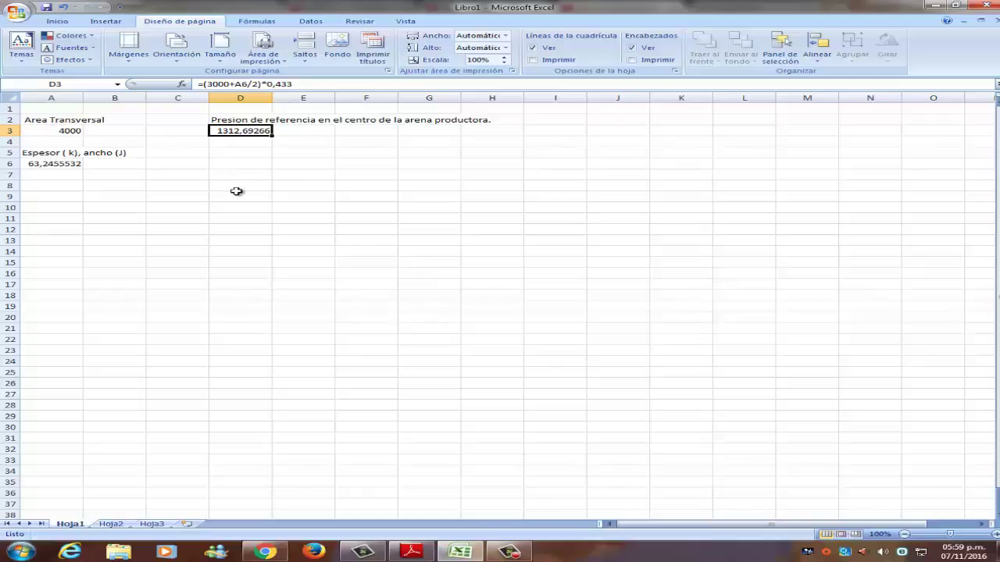
pyautogui.click(35, 171)
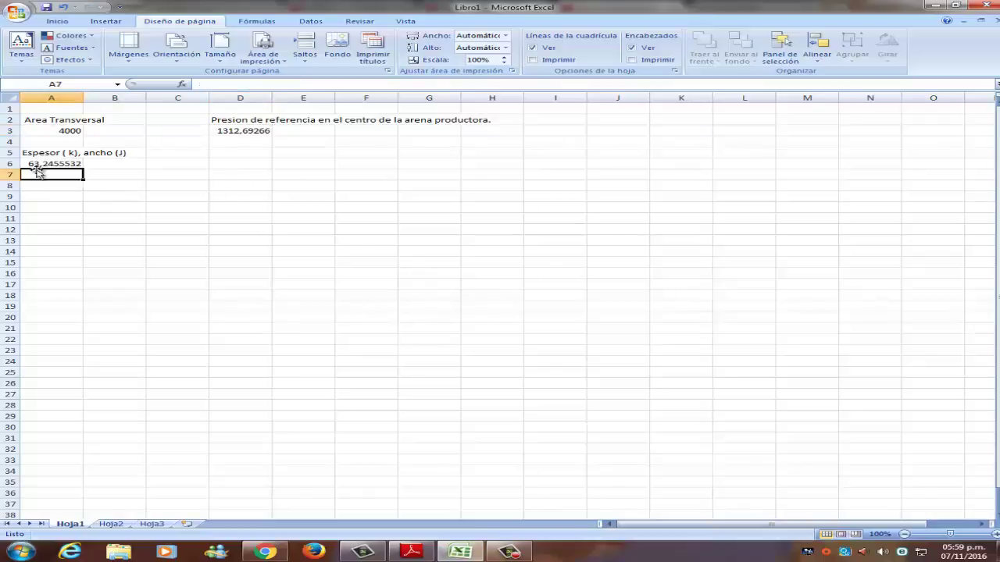
pyautogui.click(41, 166)
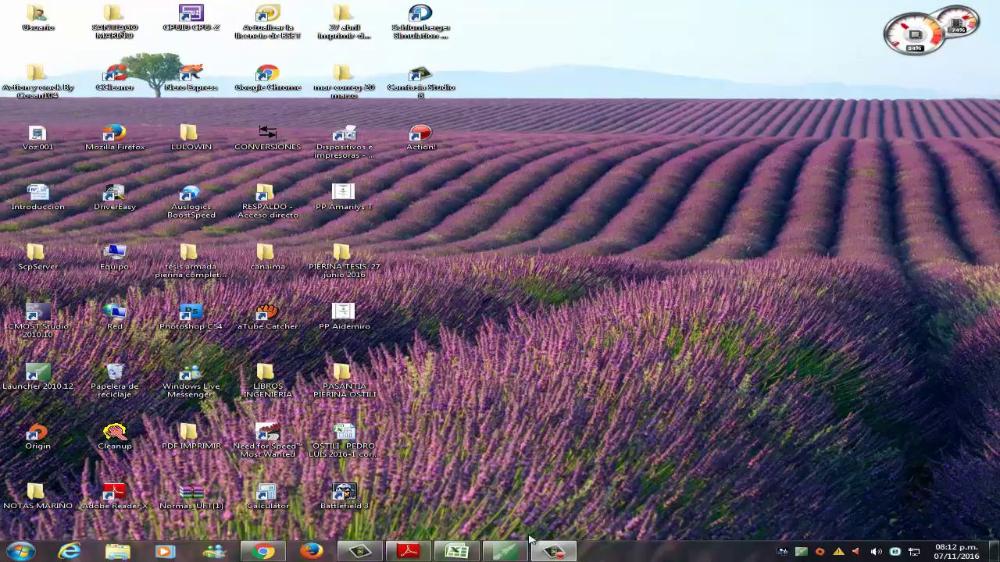
# Switch to CMG Technologies Launcher and start Builder Win32 2010.12
pyautogui.click(36, 376)
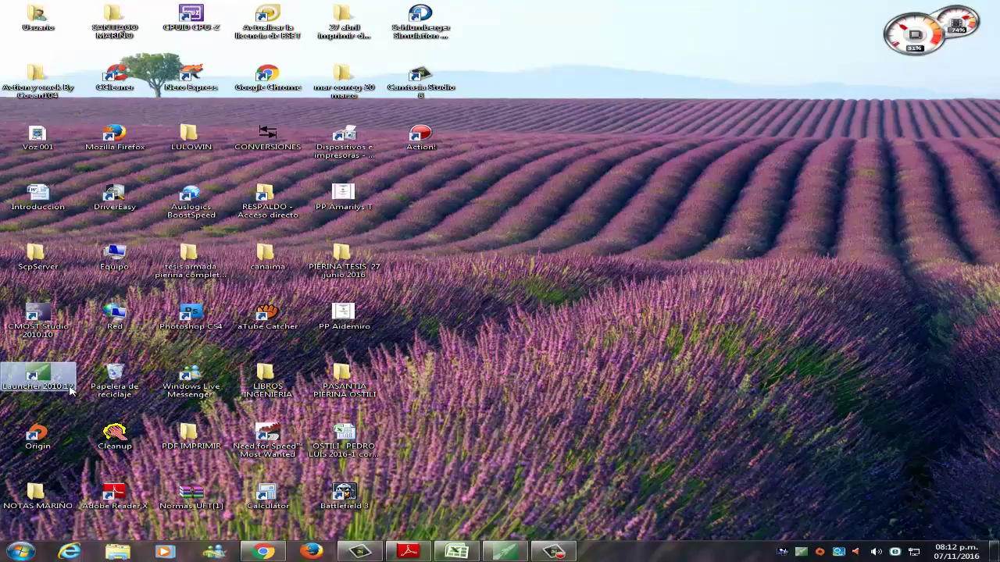
pyautogui.click(504, 551)
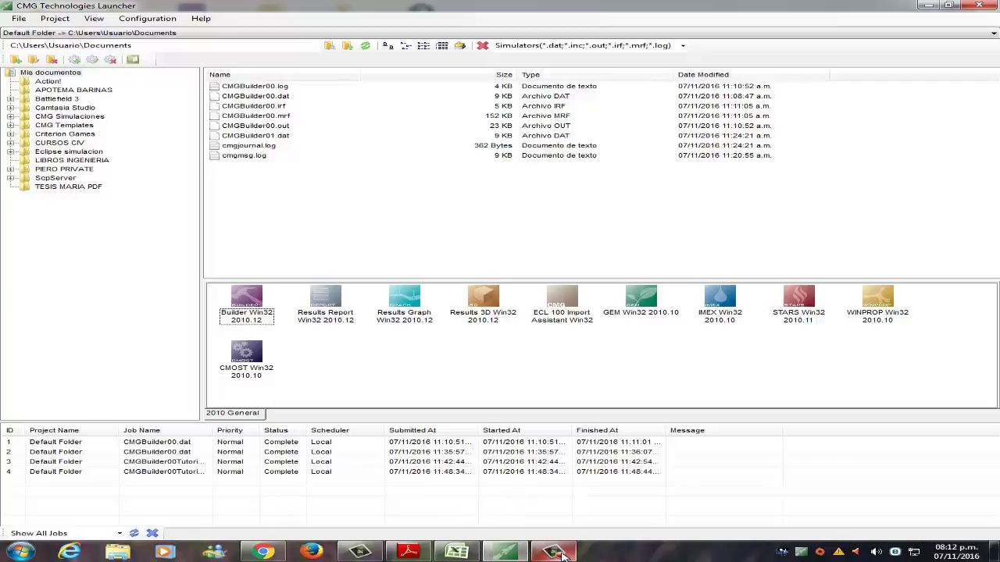
pyautogui.moveTo(563, 554)
pyautogui.doubleClick(248, 298)
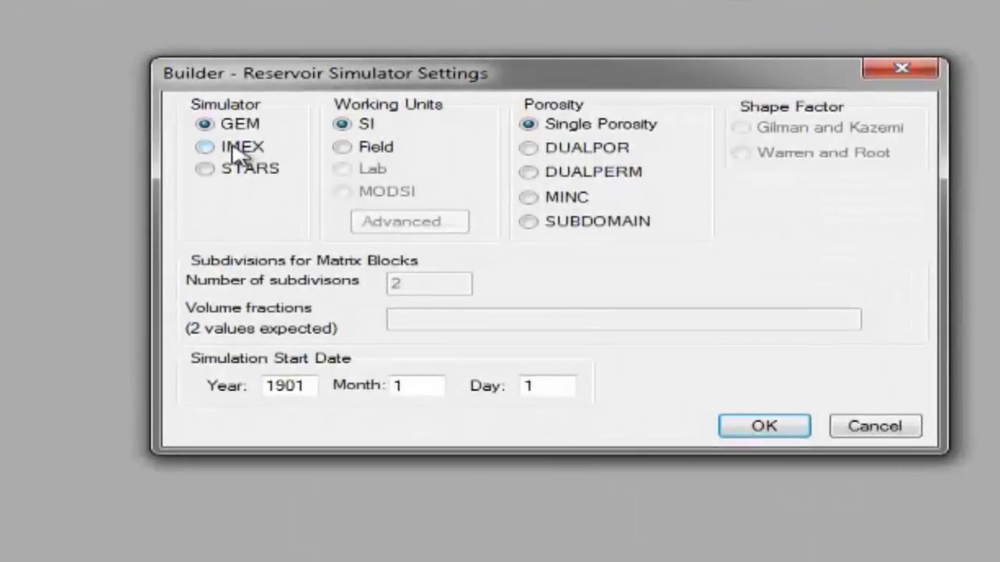
# Configure the reservoir simulator as IMEX with Field units and a simulation start date of year 2016, month 11, day 7
pyautogui.click(238, 146)
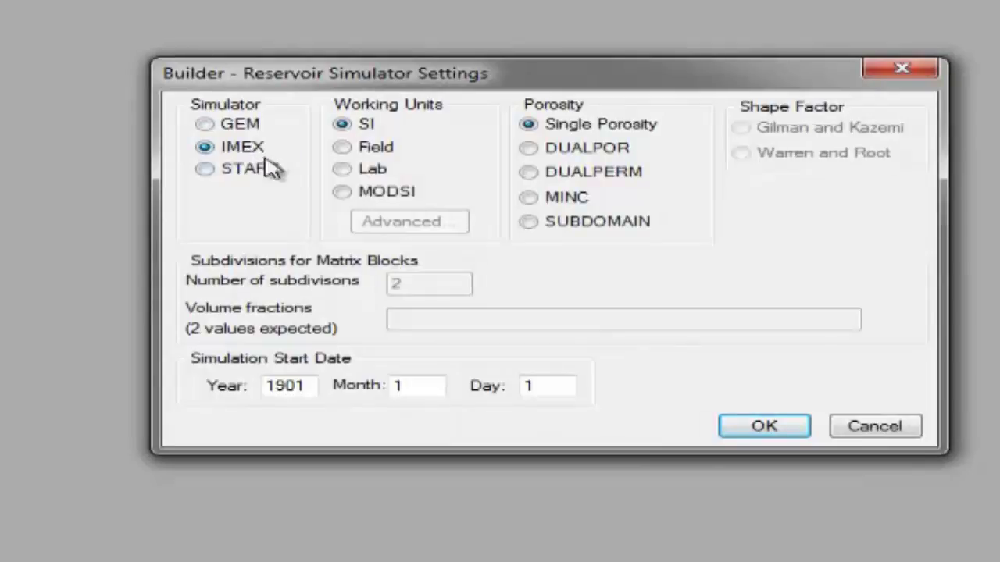
pyautogui.click(374, 155)
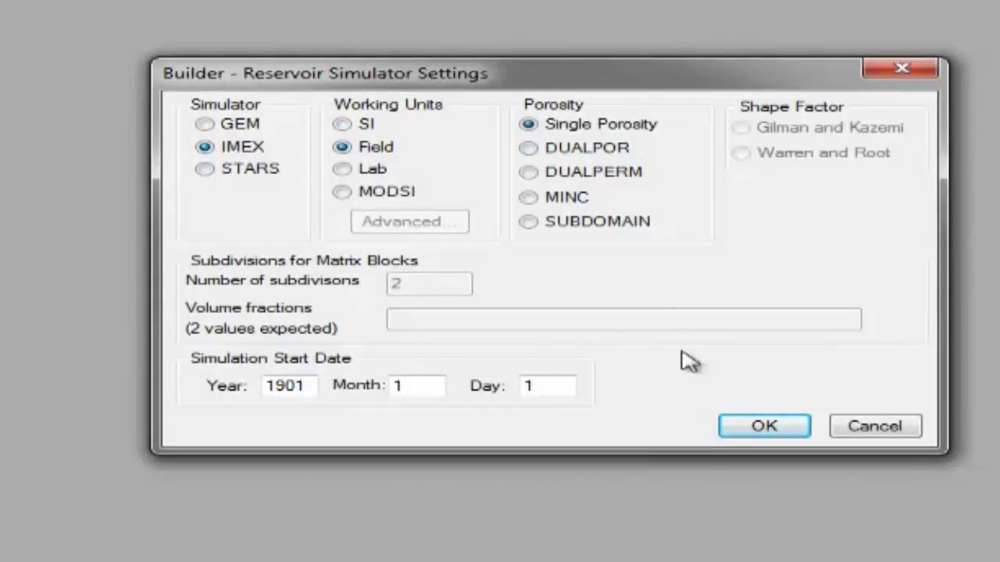
pyautogui.moveTo(306, 385); pyautogui.dragTo(196, 397)
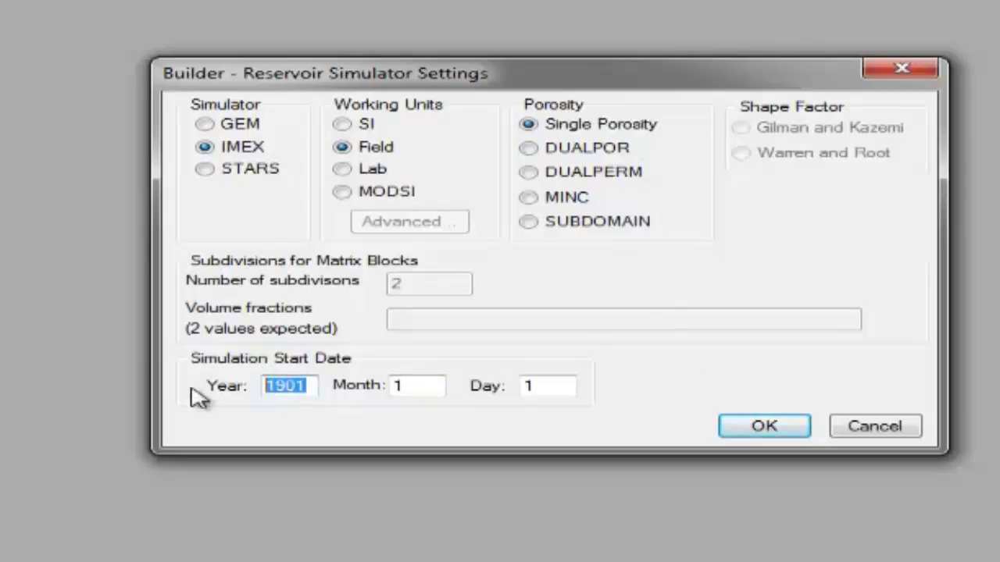
pyautogui.write('2')
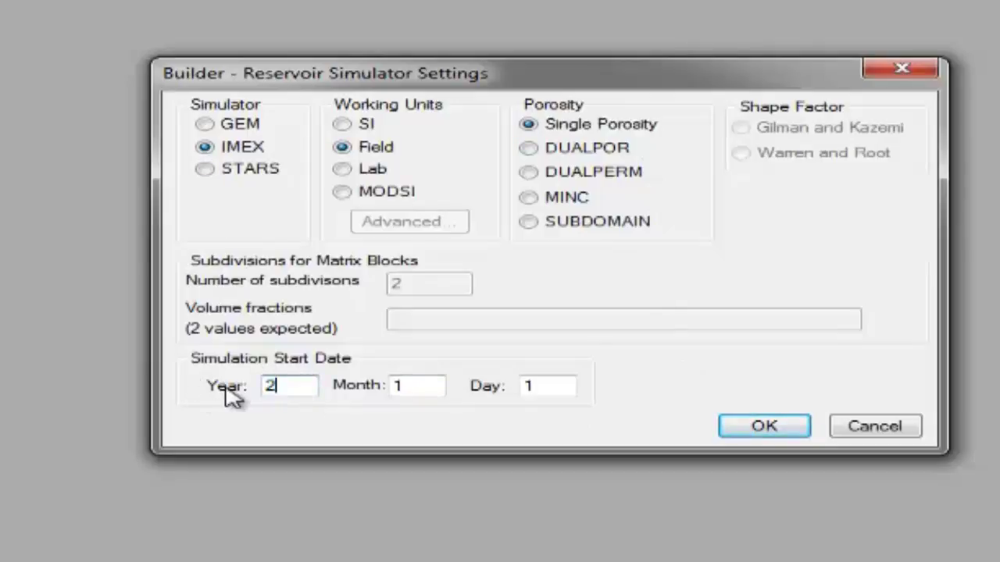
pyautogui.write('016')
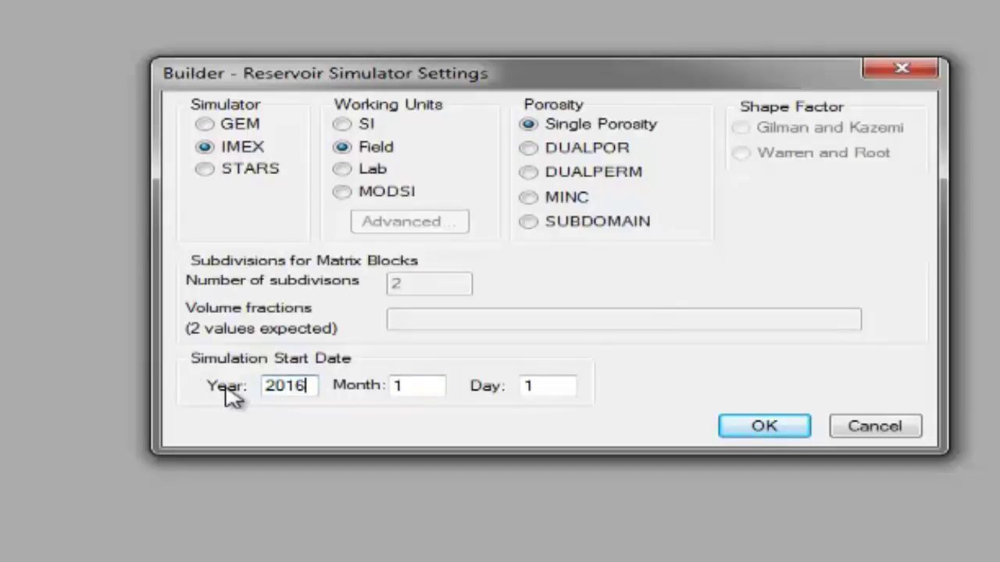
pyautogui.click(425, 387)
pyautogui.write('1')
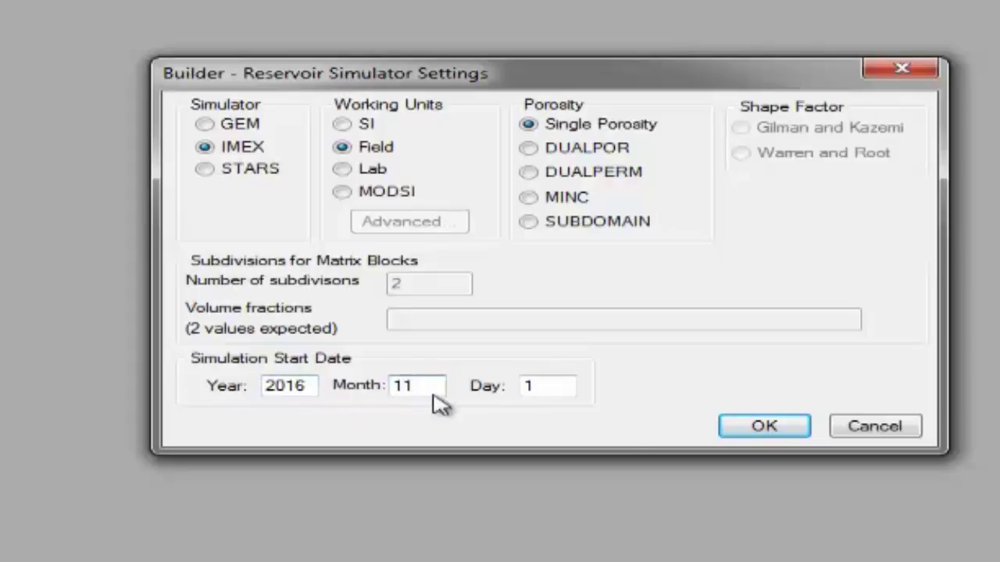
pyautogui.click(539, 385)
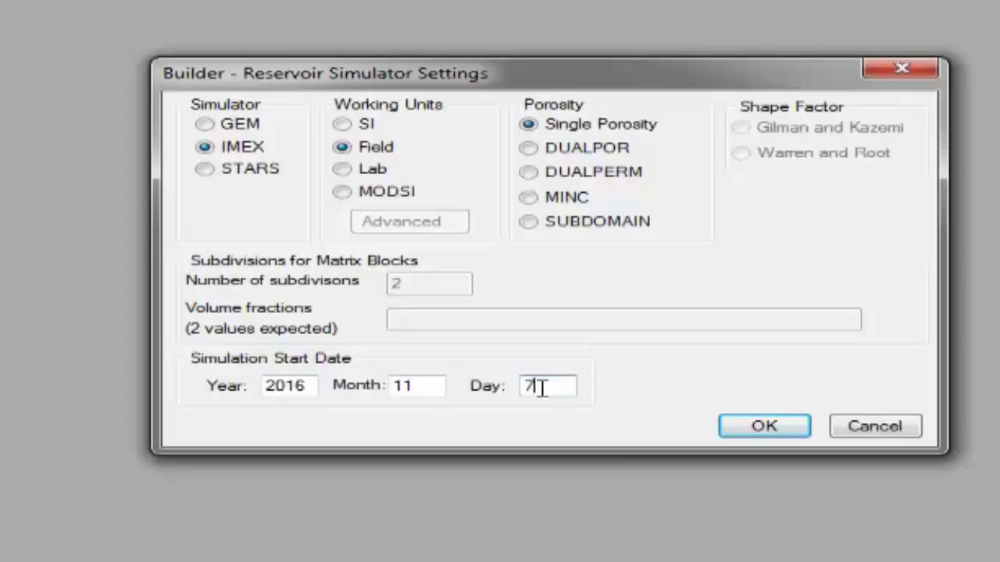
pyautogui.click(775, 428)
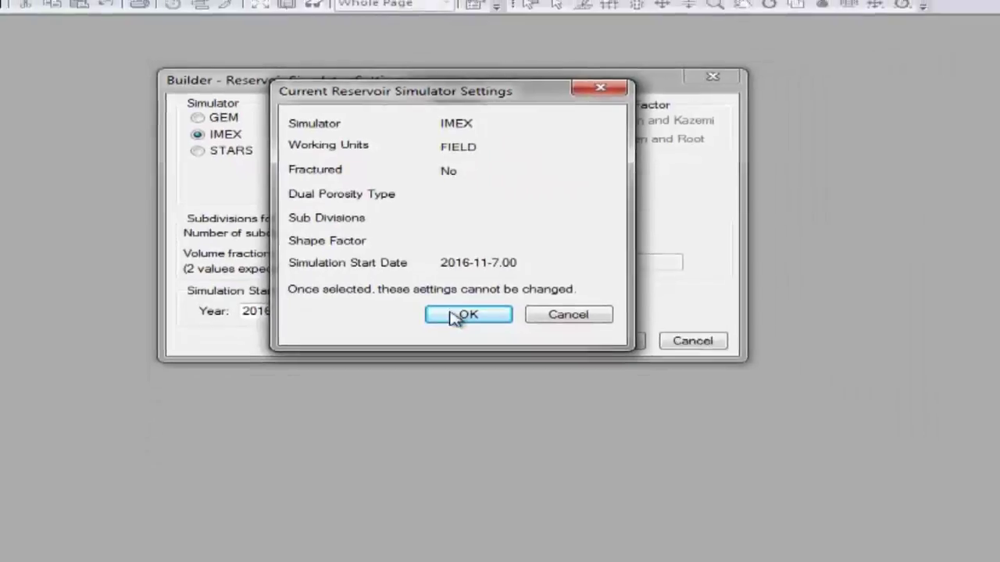
pyautogui.click(571, 389)
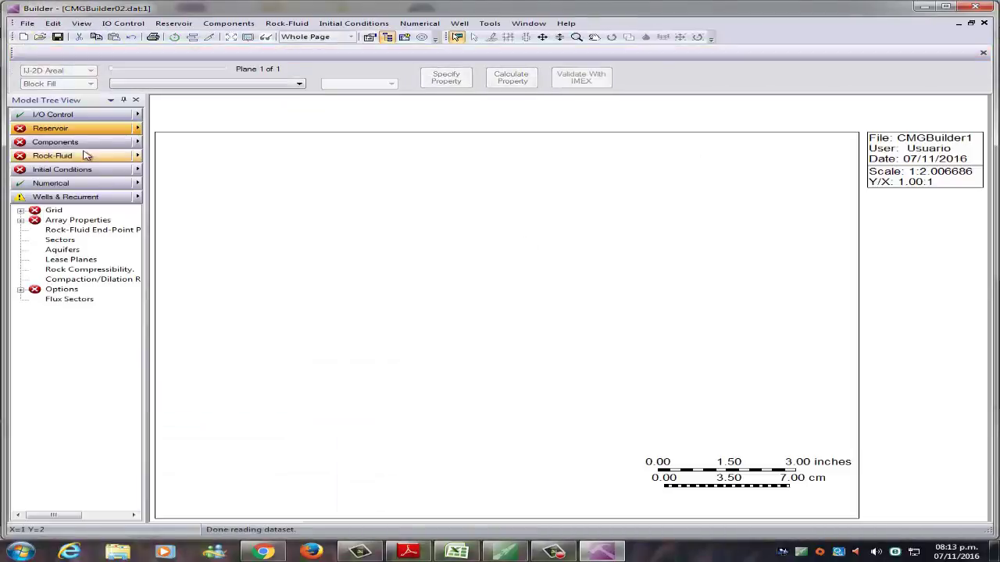
# Start an orthogonal corner point grid with 10 blocks in I, 1 in J and 1 in K
pyautogui.click(138, 128)
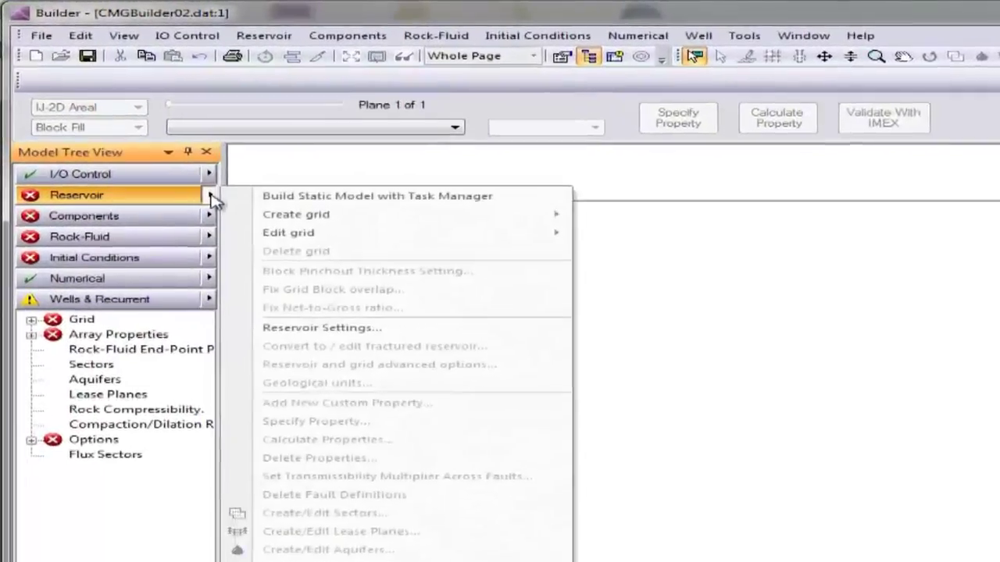
pyautogui.moveTo(201, 149)
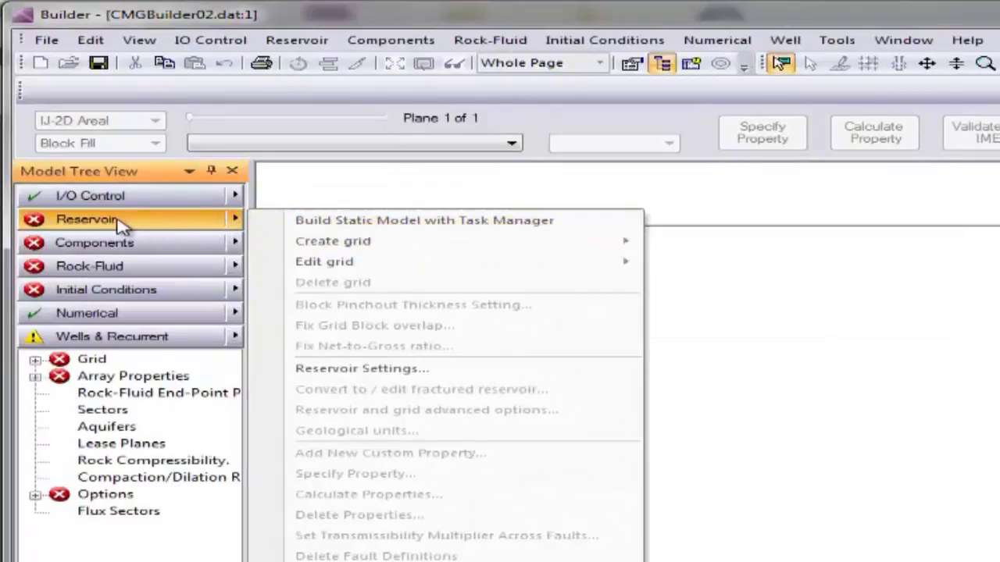
pyautogui.moveTo(518, 248)
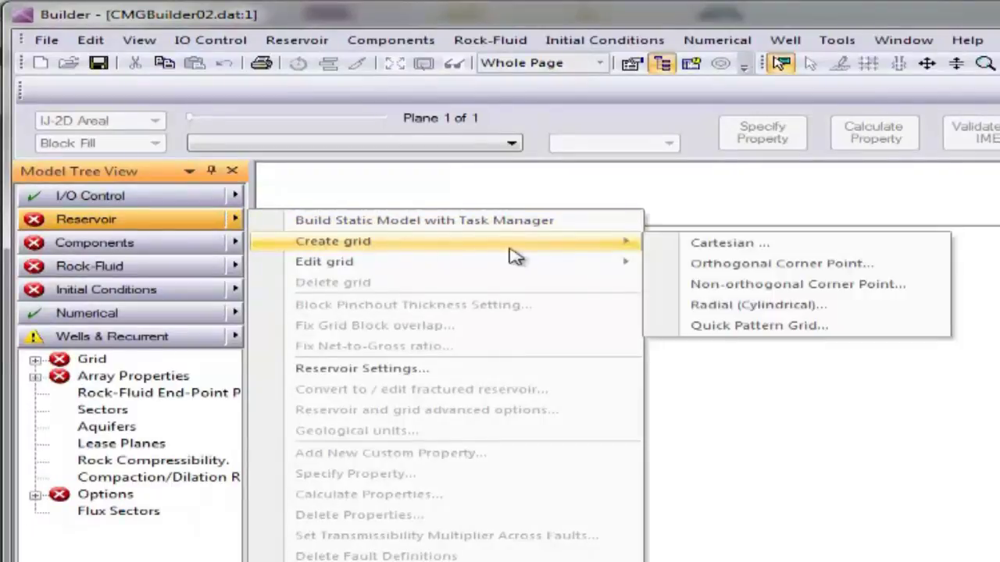
pyautogui.click(711, 266)
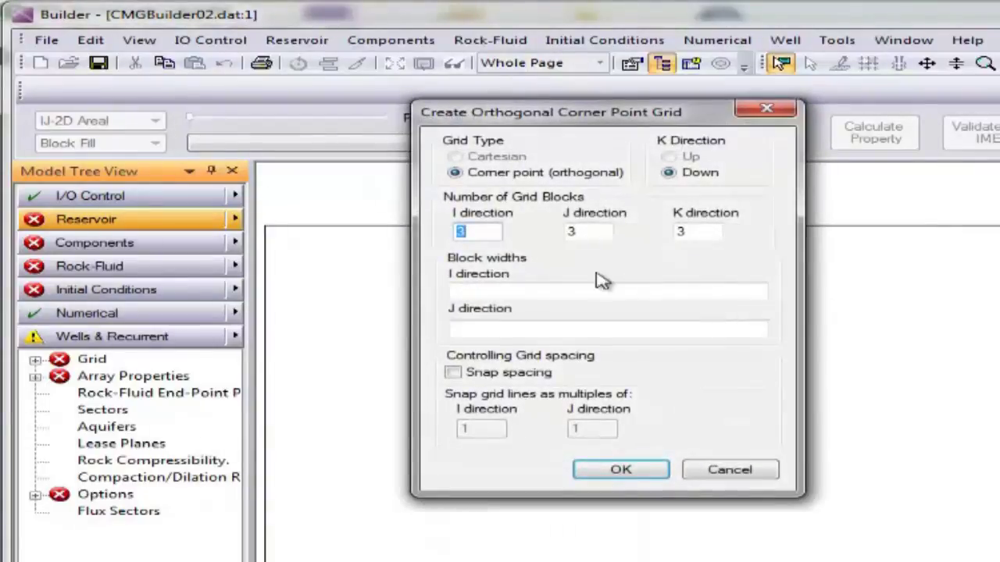
pyautogui.click(473, 232)
pyautogui.moveTo(473, 233); pyautogui.dragTo(437, 242)
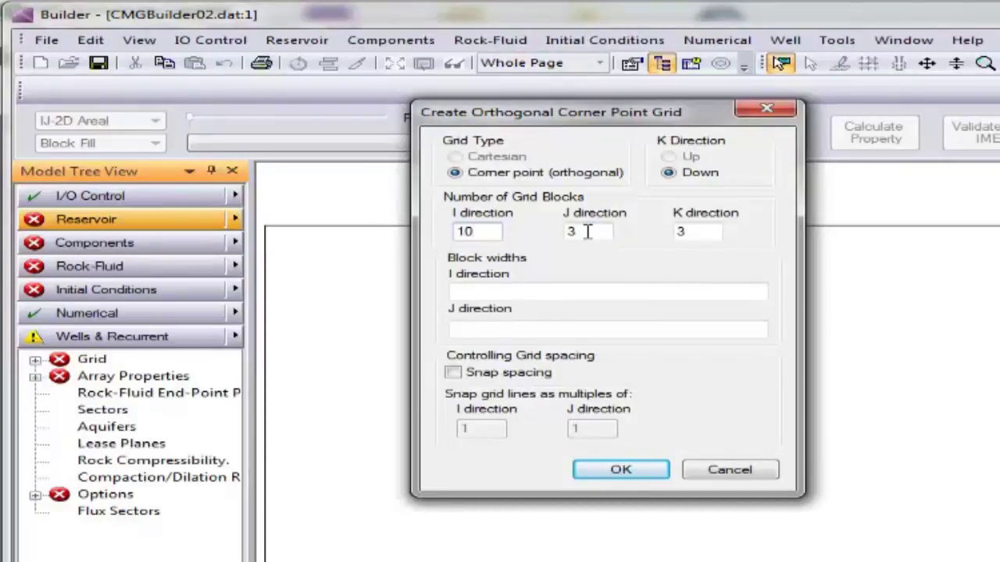
pyautogui.moveTo(587, 229); pyautogui.dragTo(566, 242)
pyautogui.press('BackSpace')
pyautogui.write('1')
pyautogui.click(695, 229)
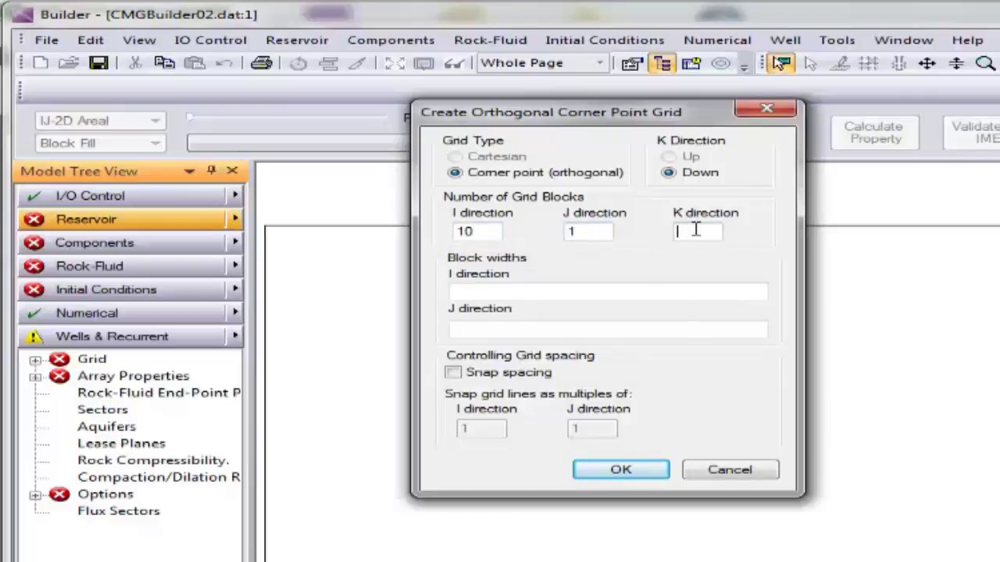
pyautogui.write('1')
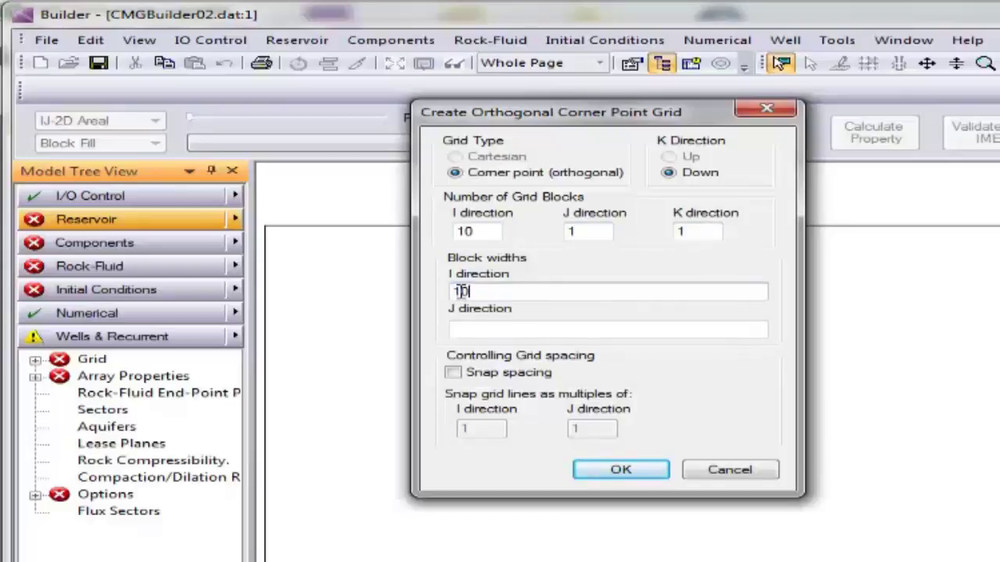
# Set the block widths to 10*90 in I and 1*63.2455 in J, checking the width in Excel, and create the grid
pyautogui.click(462, 292)
pyautogui.write('10*90')
pyautogui.click(482, 330)
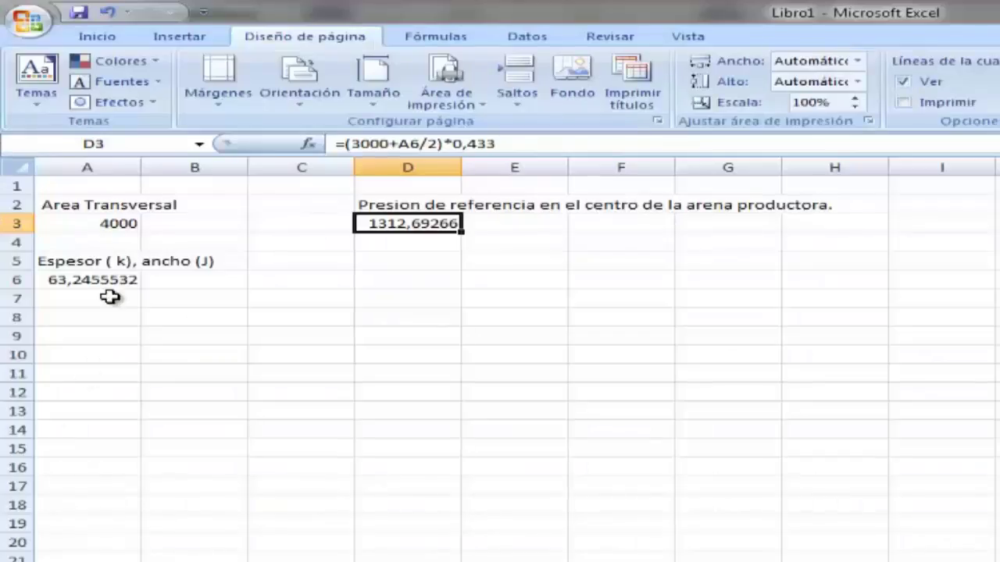
pyautogui.click(64, 296)
pyautogui.click(61, 281)
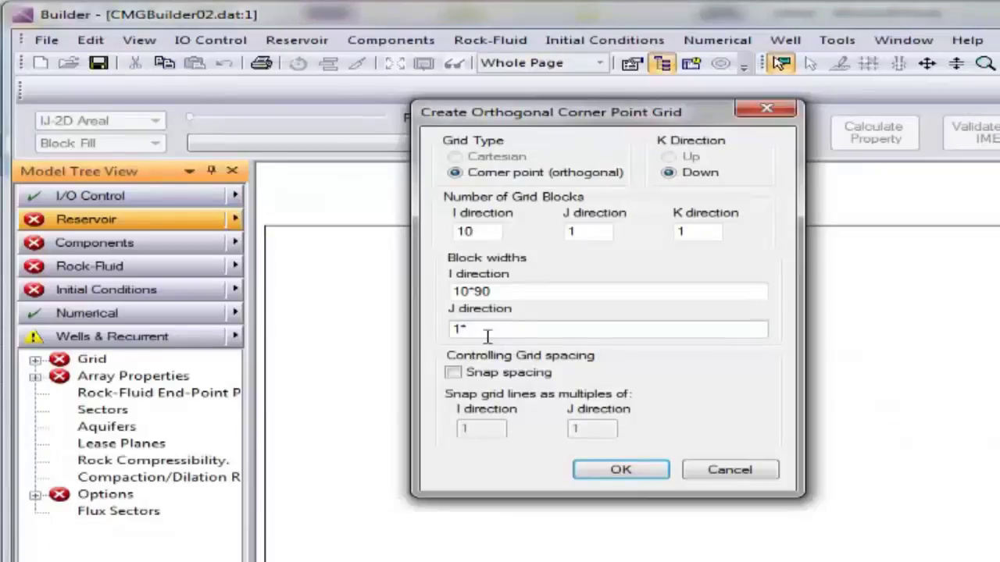
pyautogui.write('63.2455')
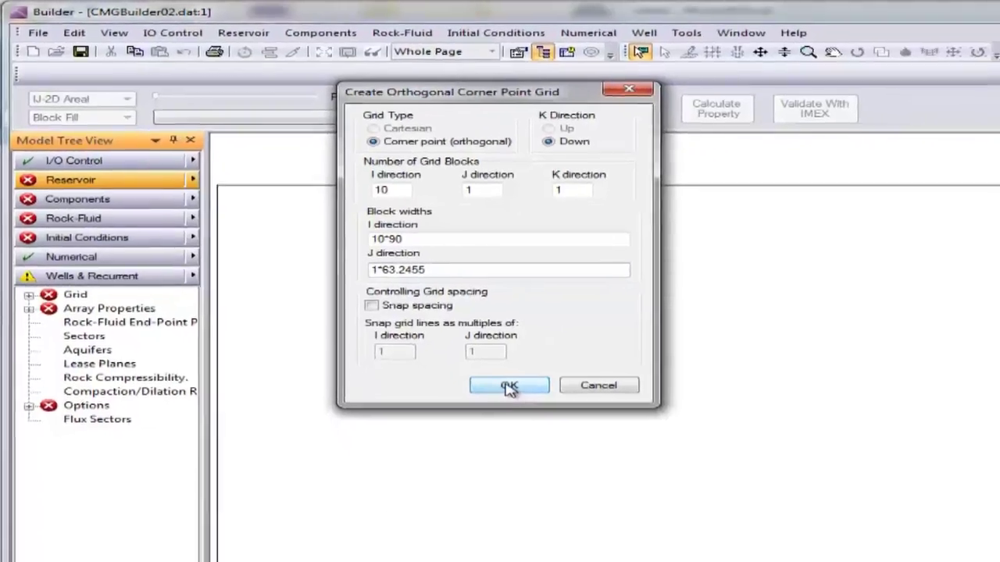
pyautogui.click(508, 387)
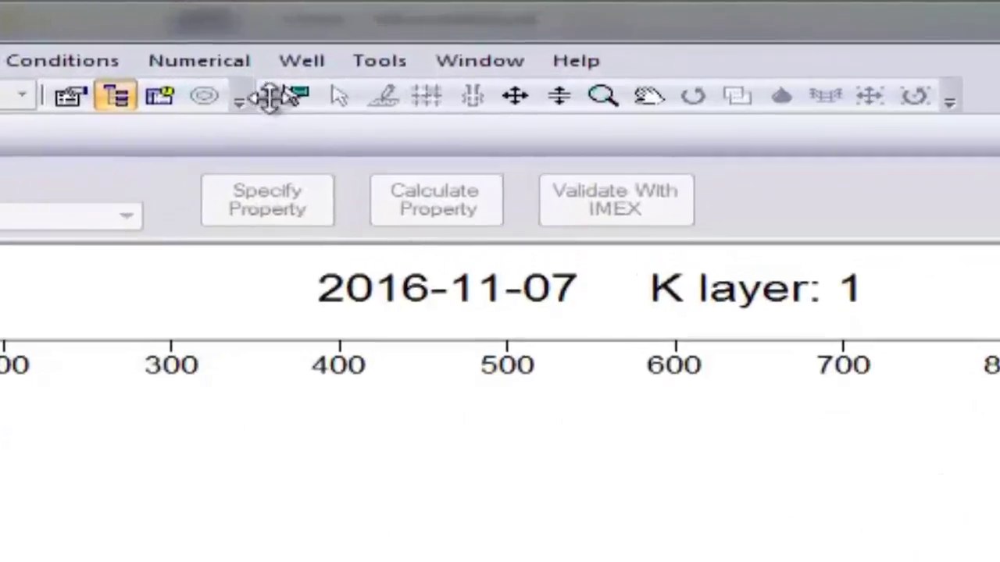
# Open the grid's property specification and set Layer 1's Grid Top to 3000 ft and Grid Thickness to 63.2455 ft
pyautogui.click(297, 97)
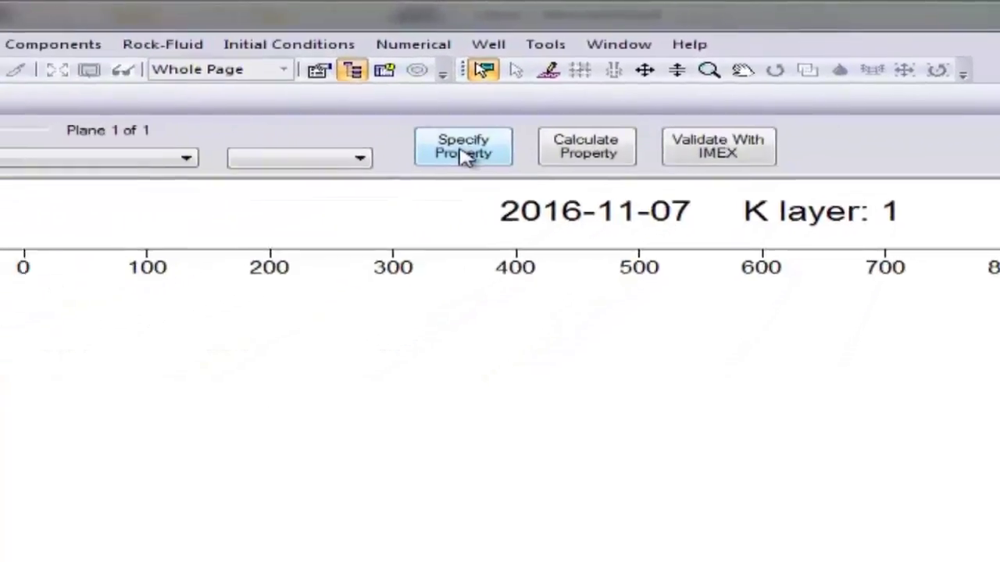
pyautogui.click(268, 212)
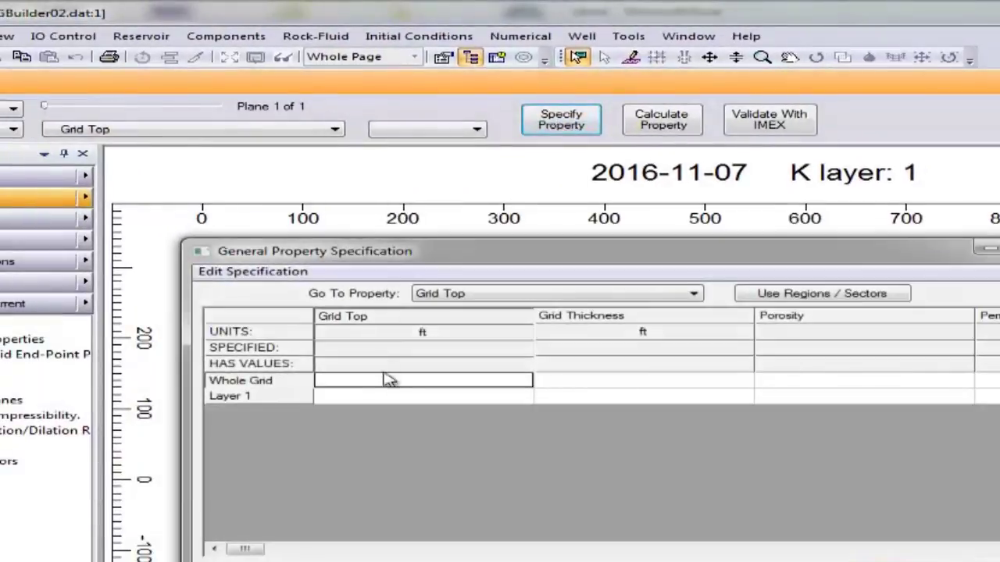
pyautogui.click(350, 397)
pyautogui.write('3000')
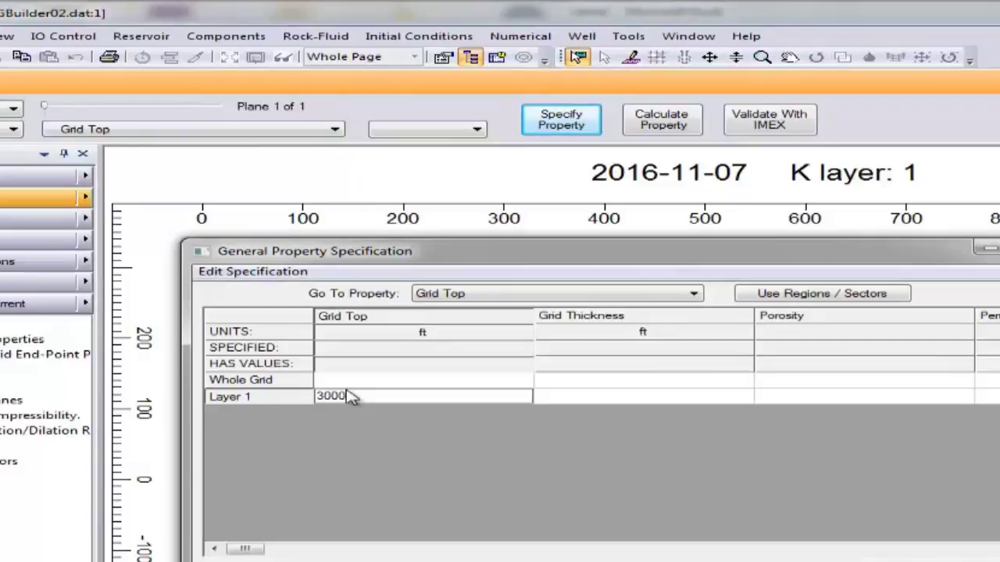
pyautogui.press('Tab')
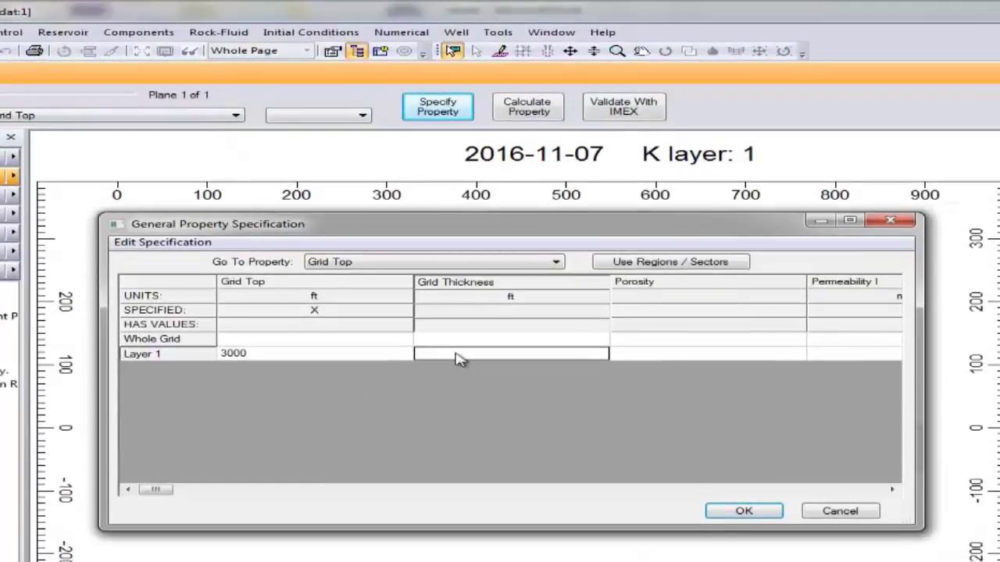
pyautogui.write('63.24')
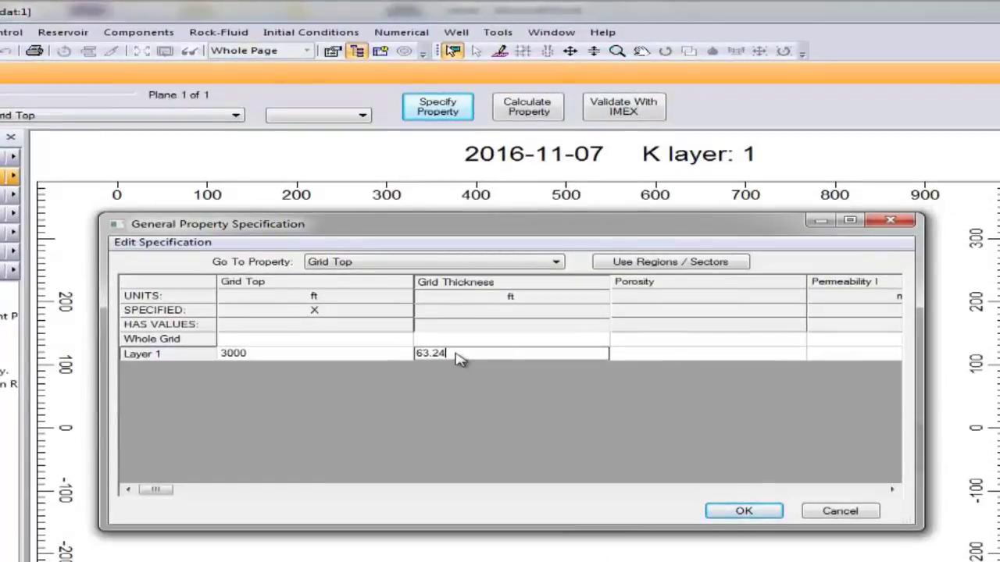
pyautogui.write('55')
# Set Layer 1's Porosity to 0.25 and Permeability I to 200 md
pyautogui.click(656, 360)
pyautogui.write('0.2')
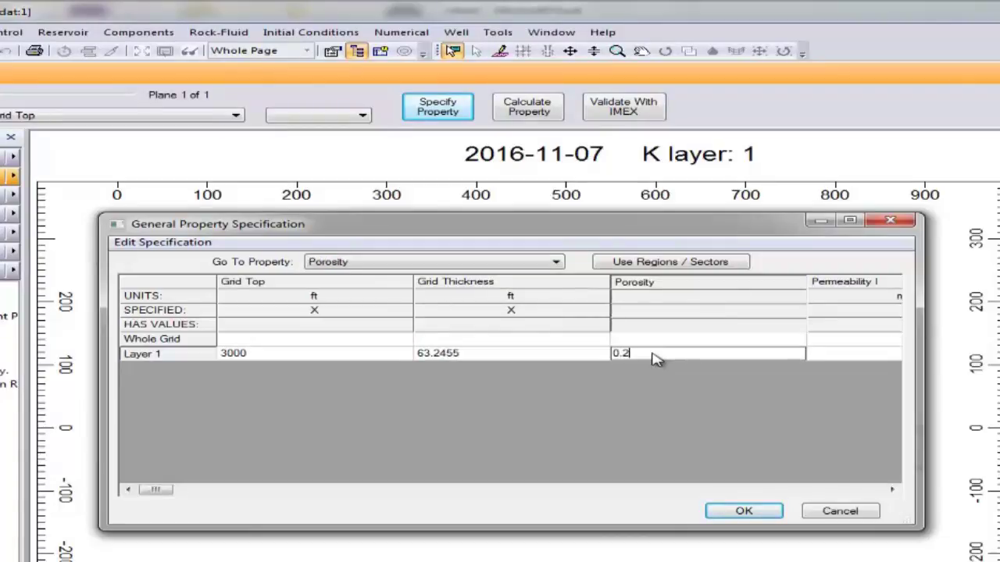
pyautogui.write('5')
pyautogui.click(849, 361)
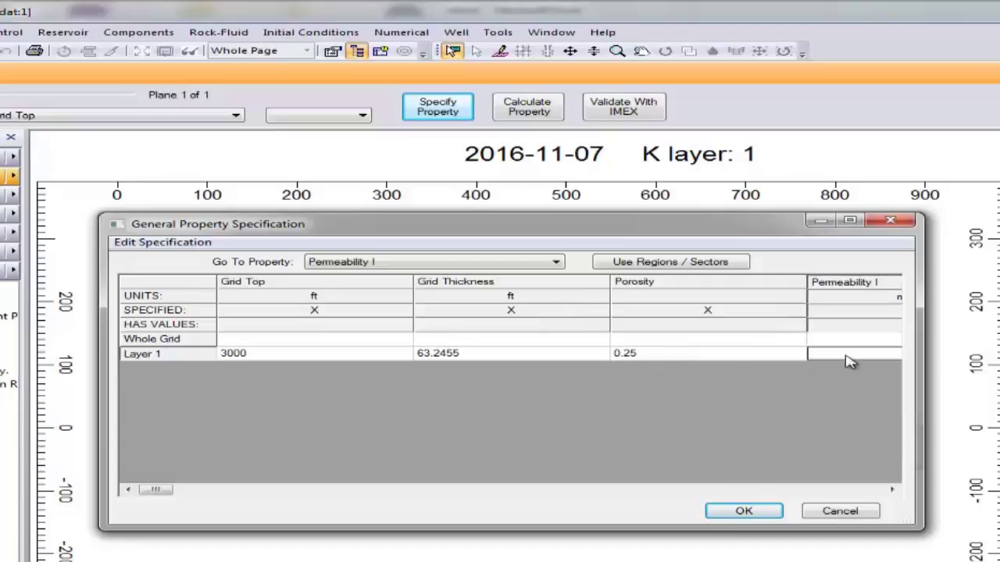
pyautogui.write('200')
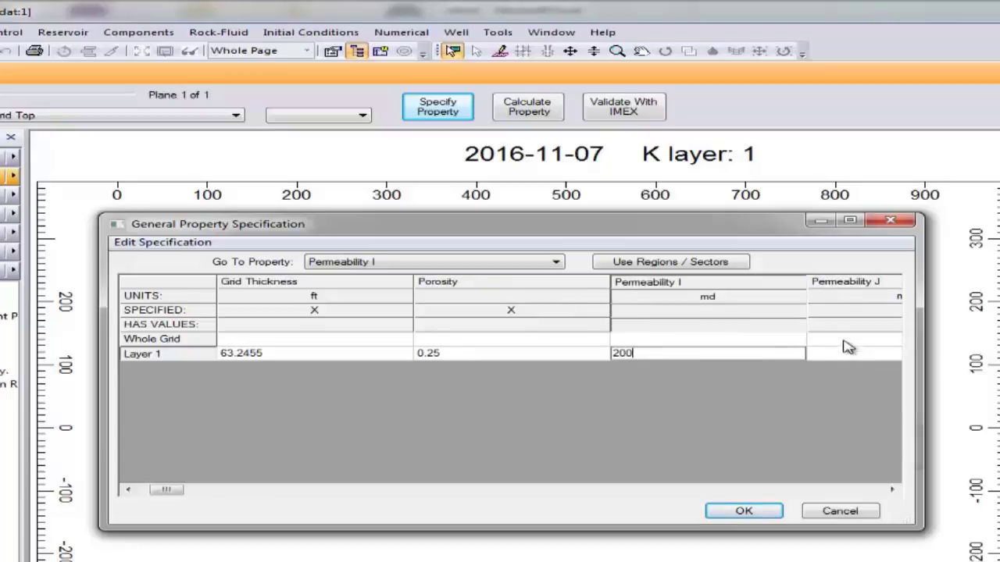
# Define Permeability J and Permeability K for the whole grid as Equals I (equal)
pyautogui.rightClick(851, 341)
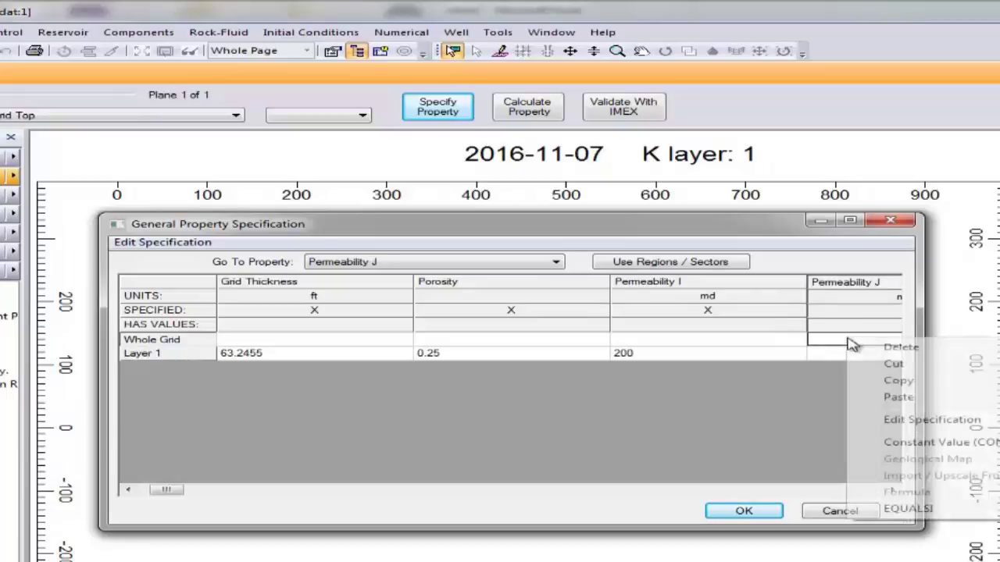
pyautogui.click(906, 509)
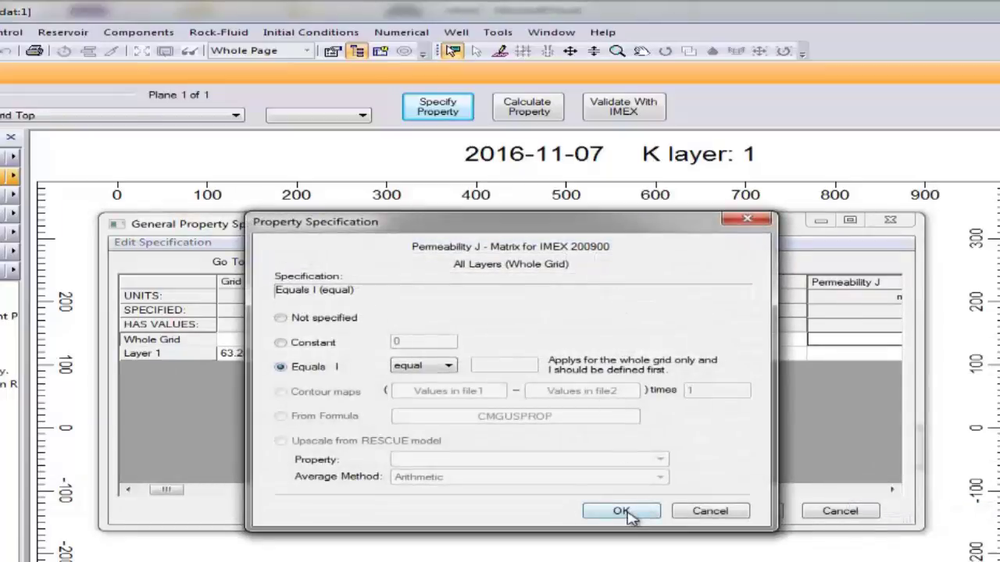
pyautogui.click(633, 512)
pyautogui.click(891, 490)
pyautogui.click(890, 490)
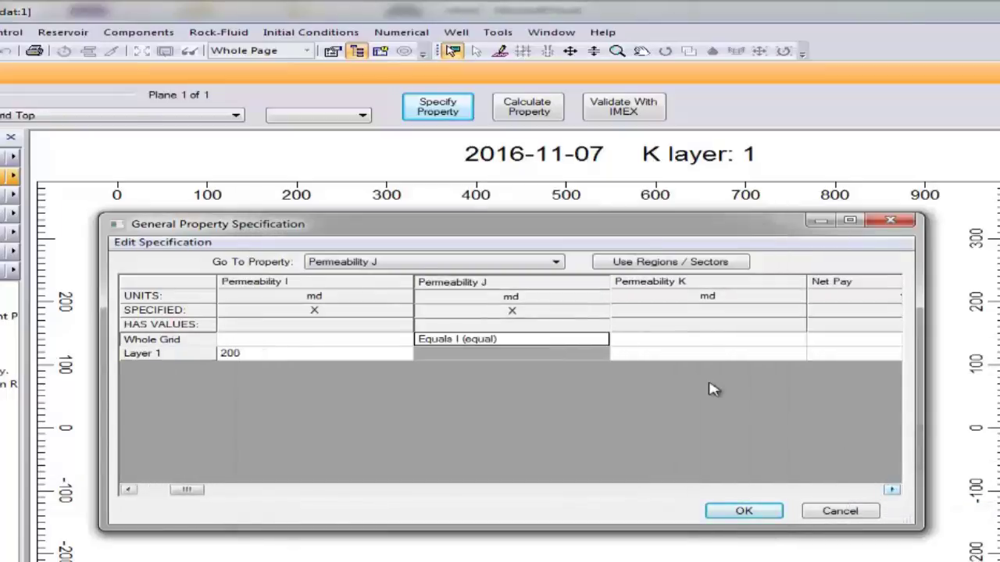
pyautogui.rightClick(684, 338)
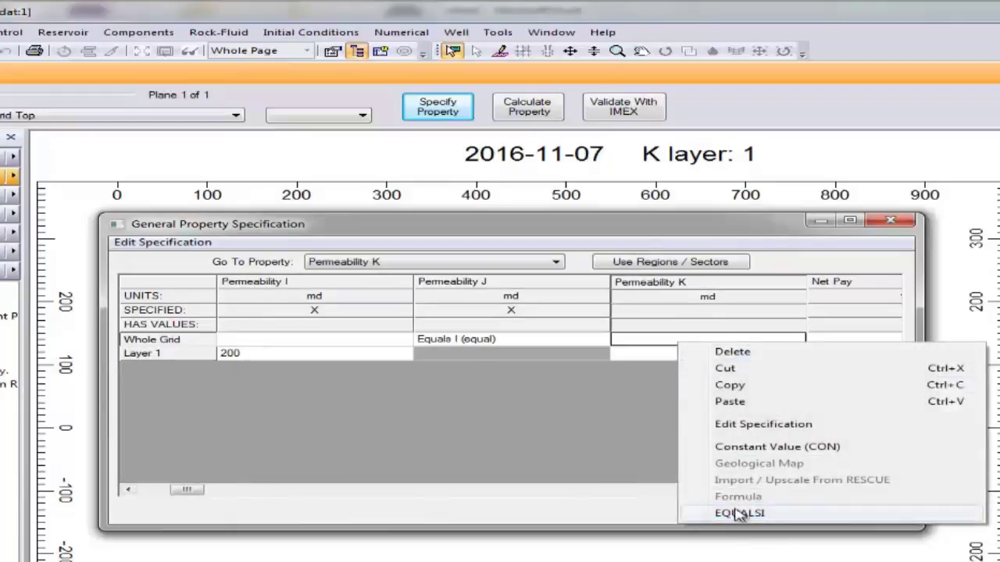
pyautogui.click(738, 512)
pyautogui.click(630, 507)
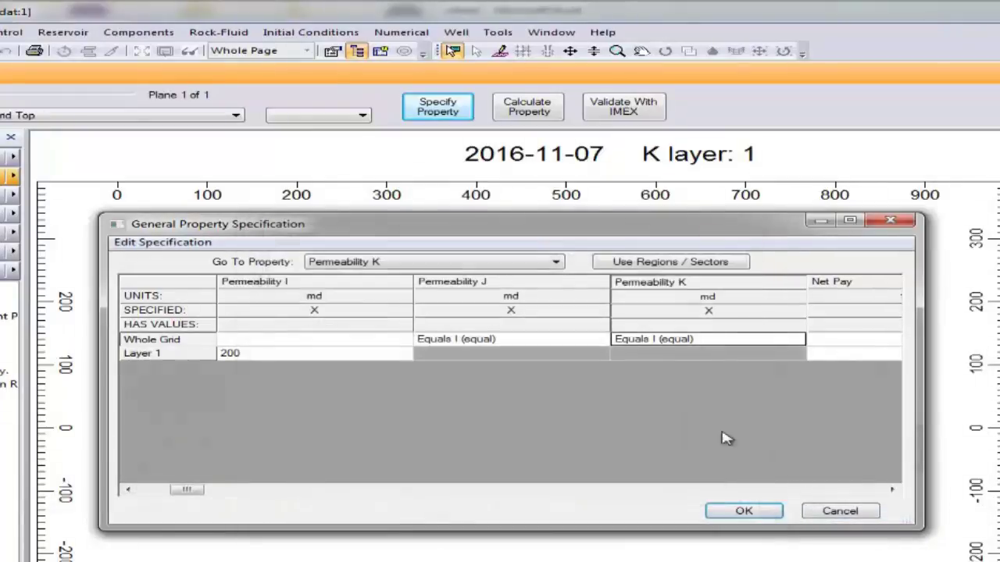
# Set the whole grid's Bubble Point Pressure to 1800 psi and calculate the specified properties for the grid blocks
pyautogui.click(891, 490)
pyautogui.click(892, 490)
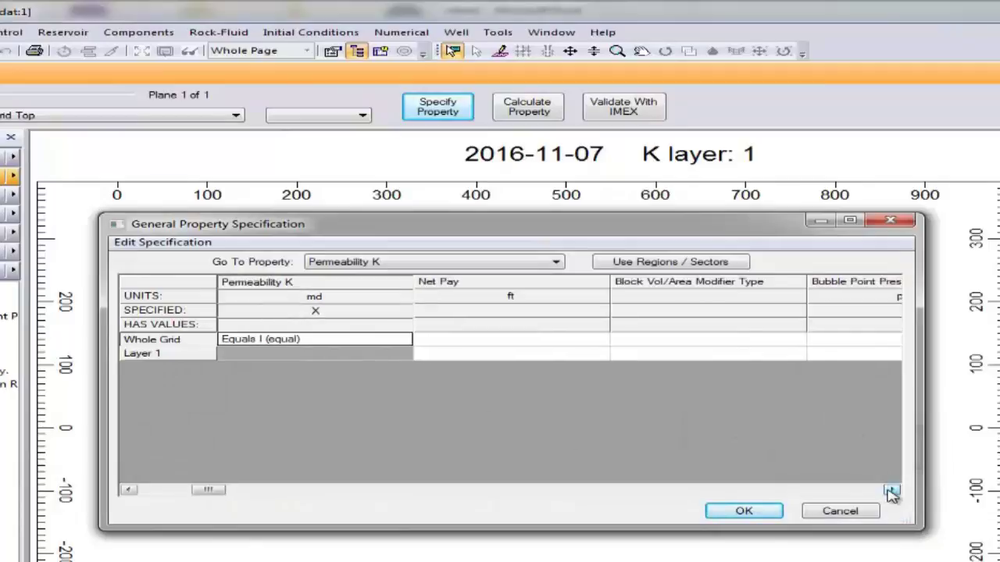
pyautogui.click(891, 489)
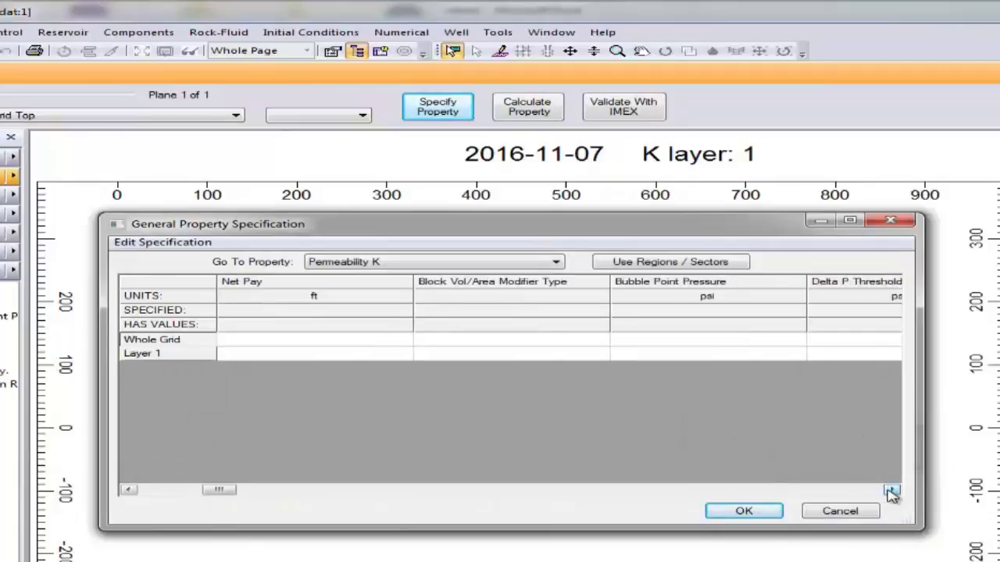
pyautogui.click(648, 340)
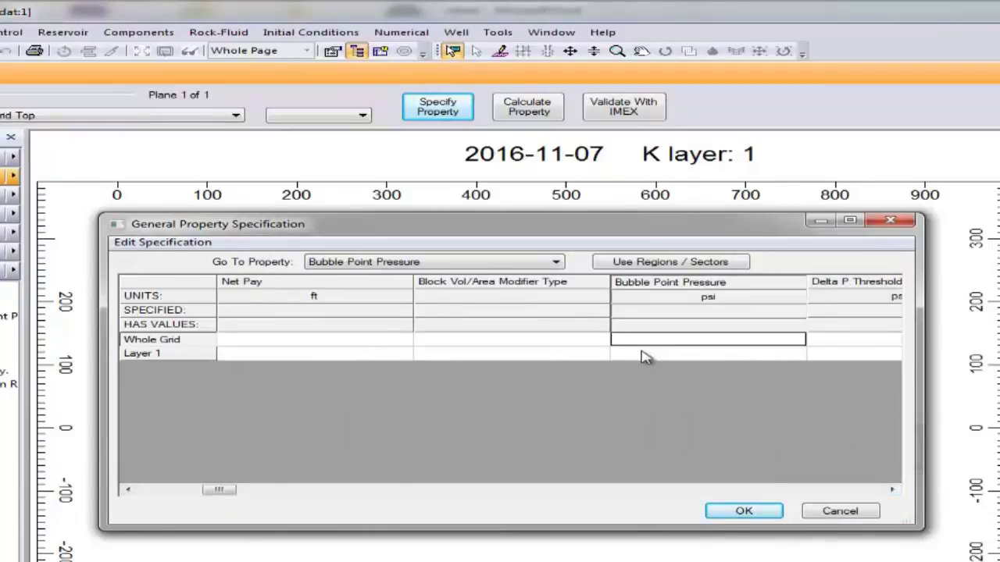
pyautogui.click(635, 342)
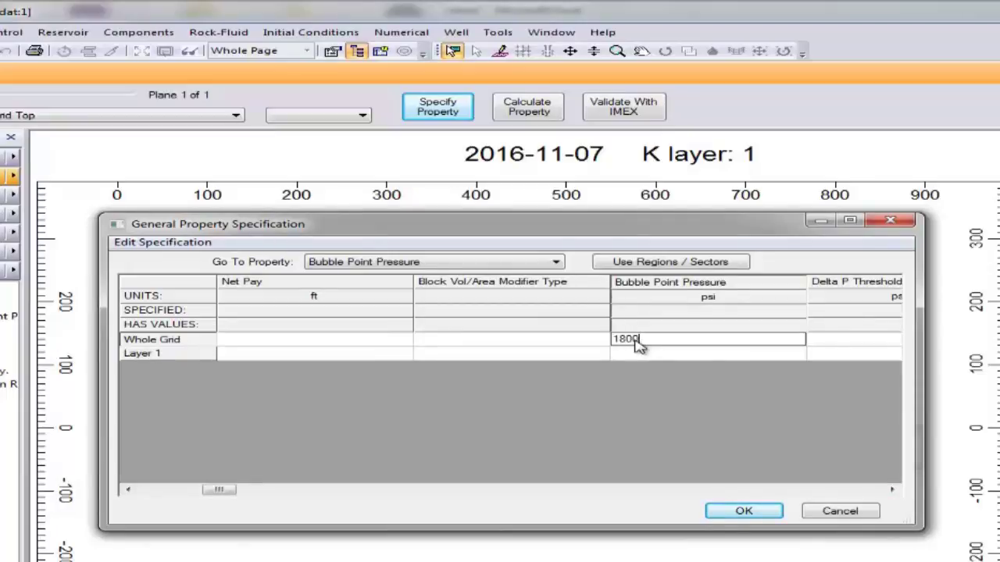
pyautogui.click(739, 512)
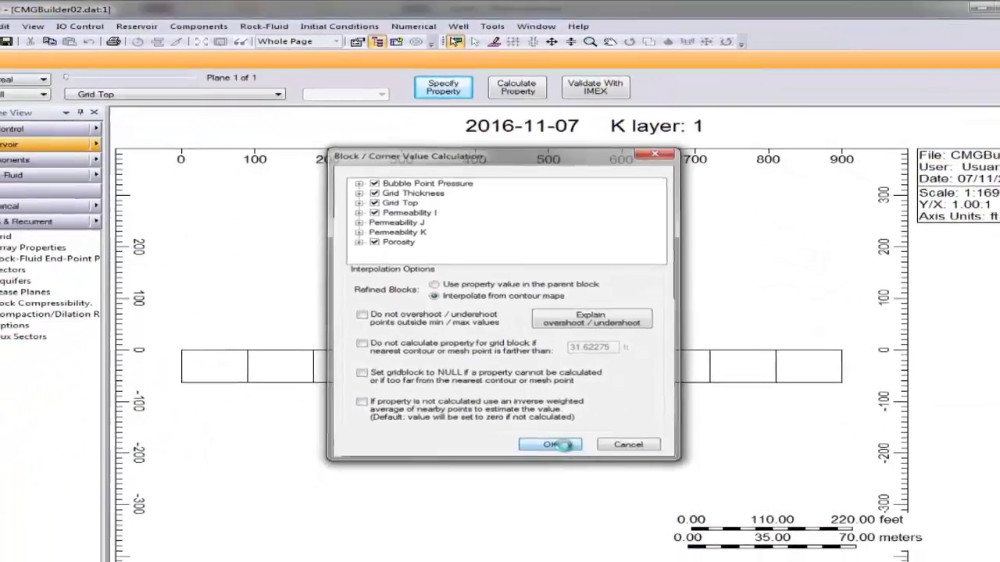
pyautogui.click(568, 545)
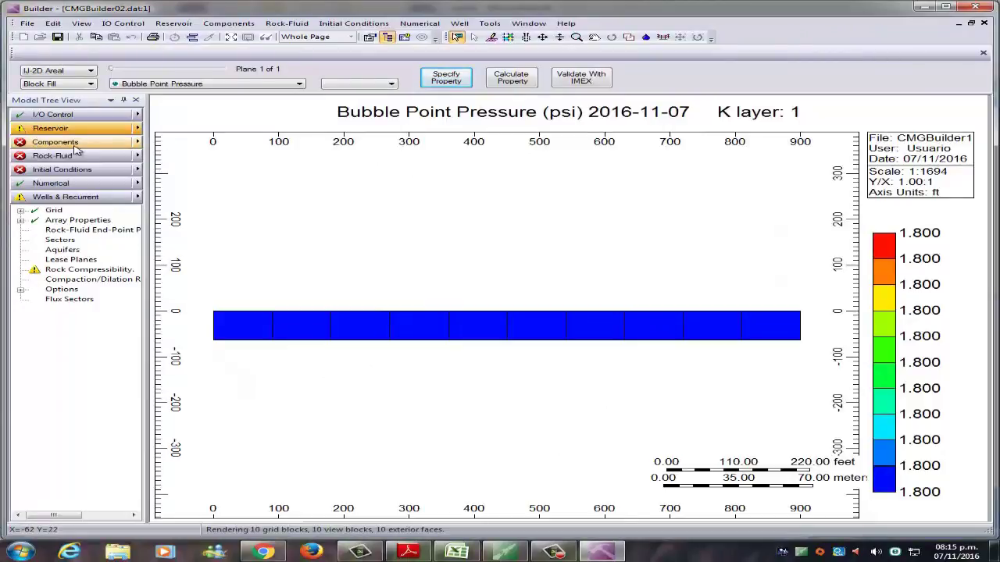
# Set the rock compressibility (CPOR) to 3E-6 1/psi and its reference pressure (PRPOR) to 1386 psi
pyautogui.doubleClick(78, 271)
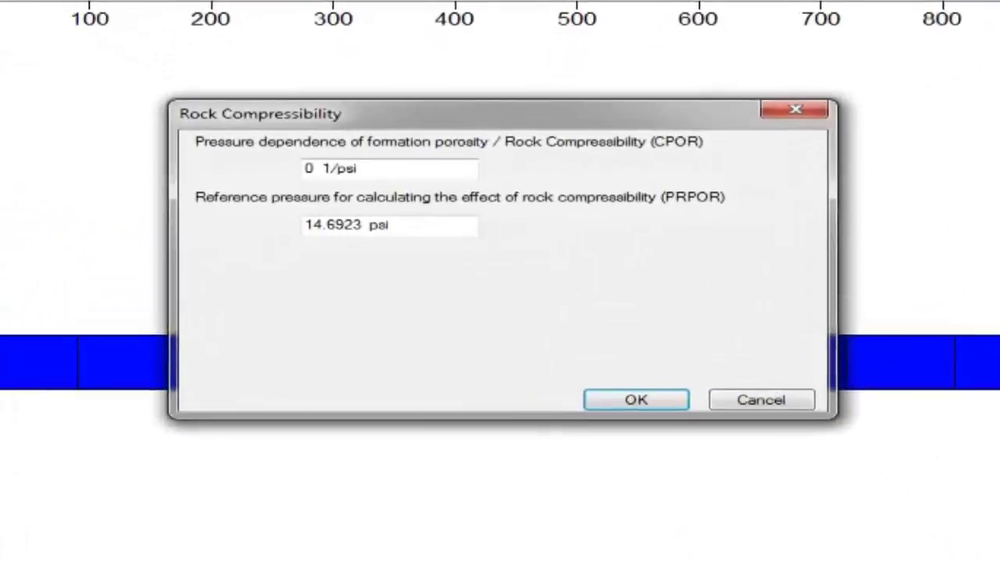
pyautogui.doubleClick(309, 168)
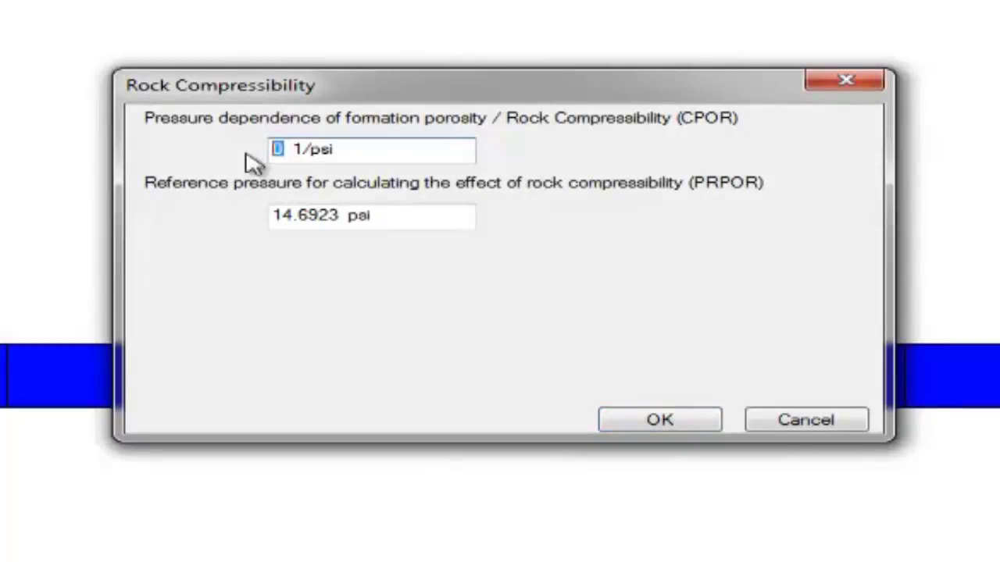
pyautogui.write('3E-6')
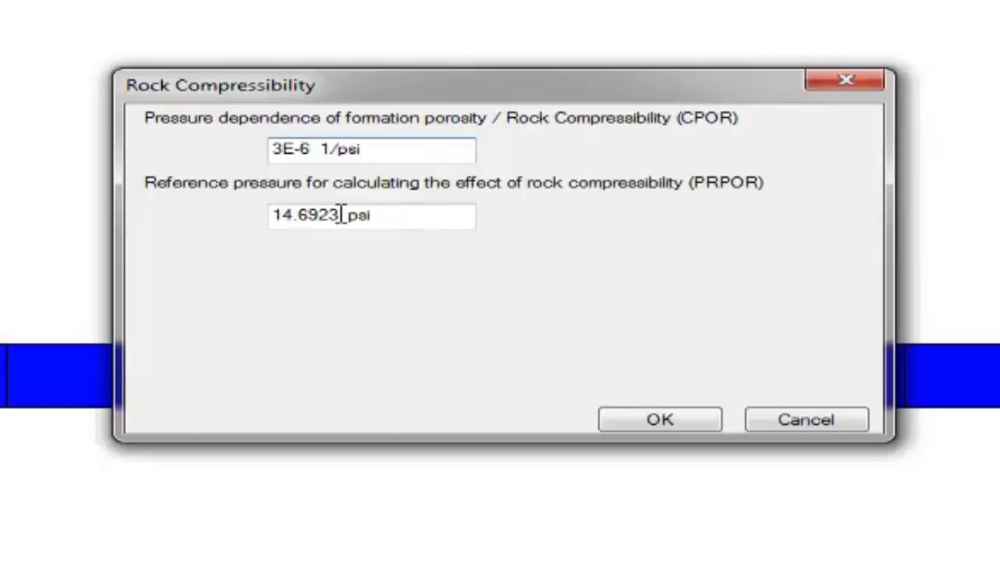
pyautogui.moveTo(339, 216); pyautogui.dragTo(268, 216)
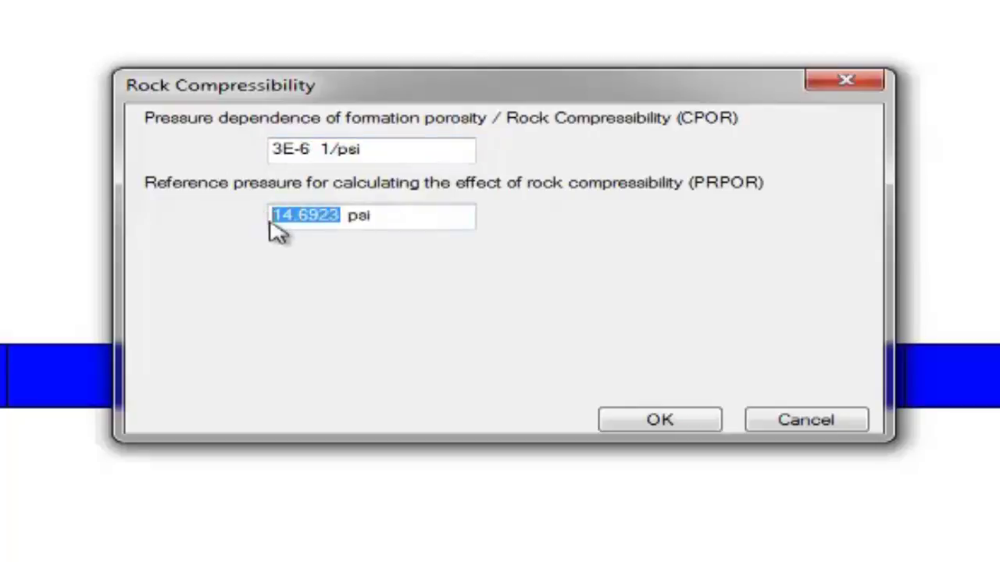
pyautogui.write('1386')
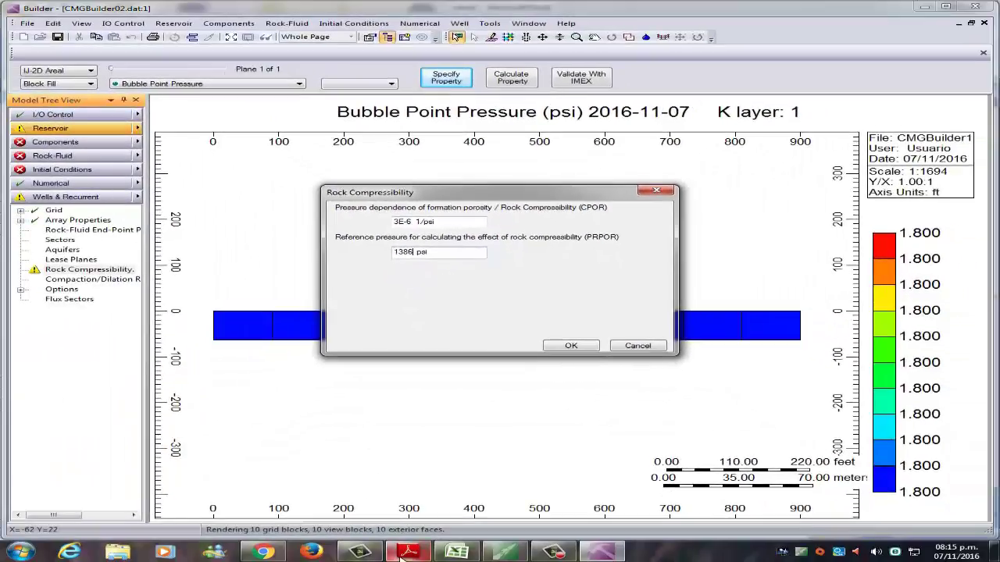
# Check the rock compressibility and its reference pressure against the CMG P 81 PDF in Adobe Reader, and accept the values in Builder
pyautogui.click(403, 555)
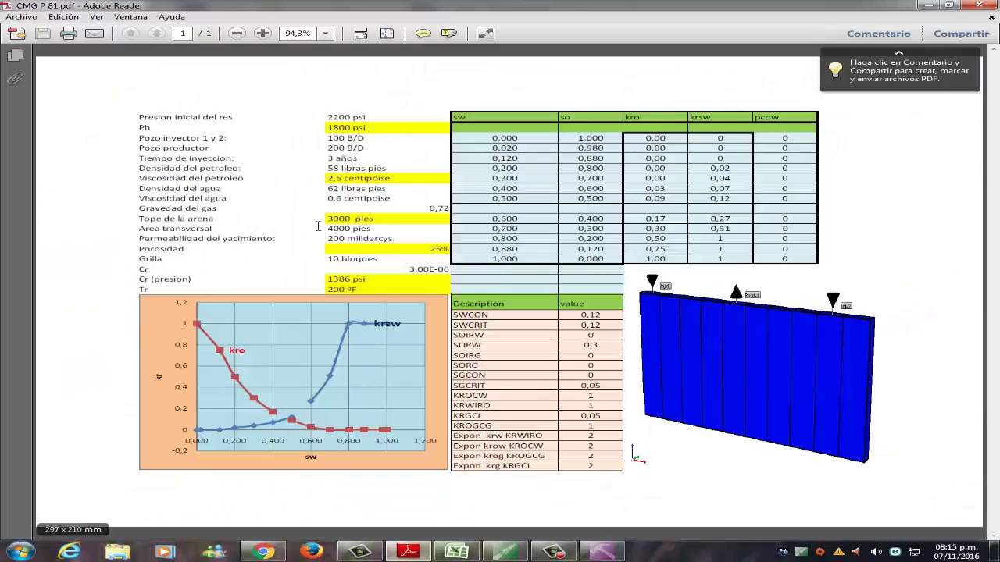
pyautogui.moveTo(326, 279)
pyautogui.mouseDown()
pyautogui.moveTo(356, 291)
pyautogui.moveTo(336, 283)
pyautogui.mouseUp()
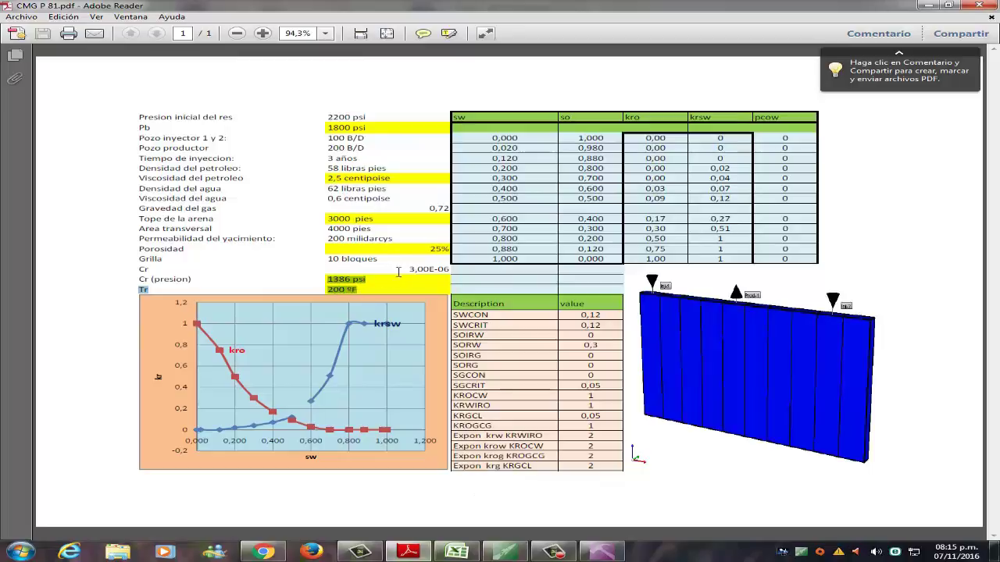
pyautogui.moveTo(409, 269); pyautogui.dragTo(419, 268)
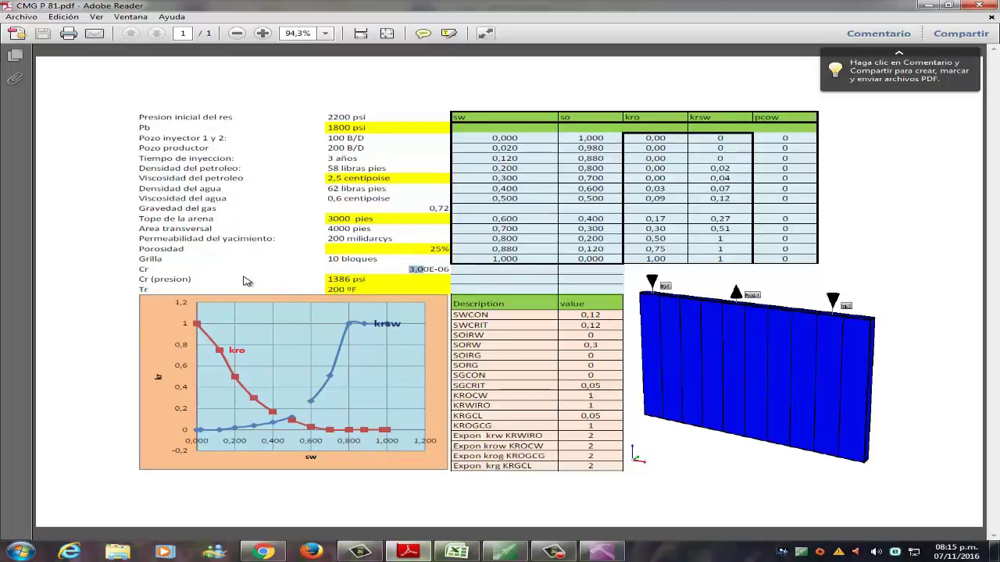
pyautogui.hotkey('alt', 'Tab')
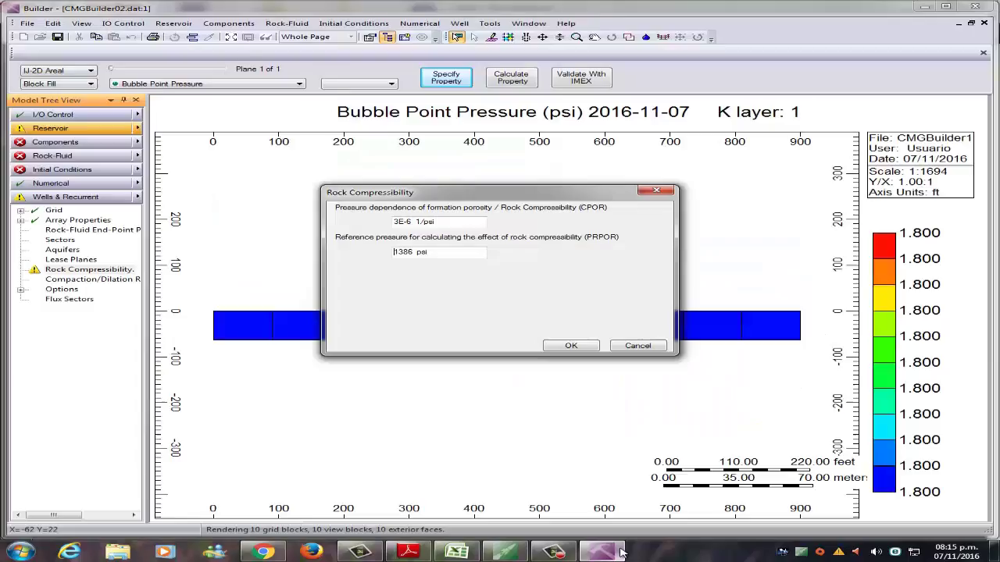
pyautogui.click(571, 345)
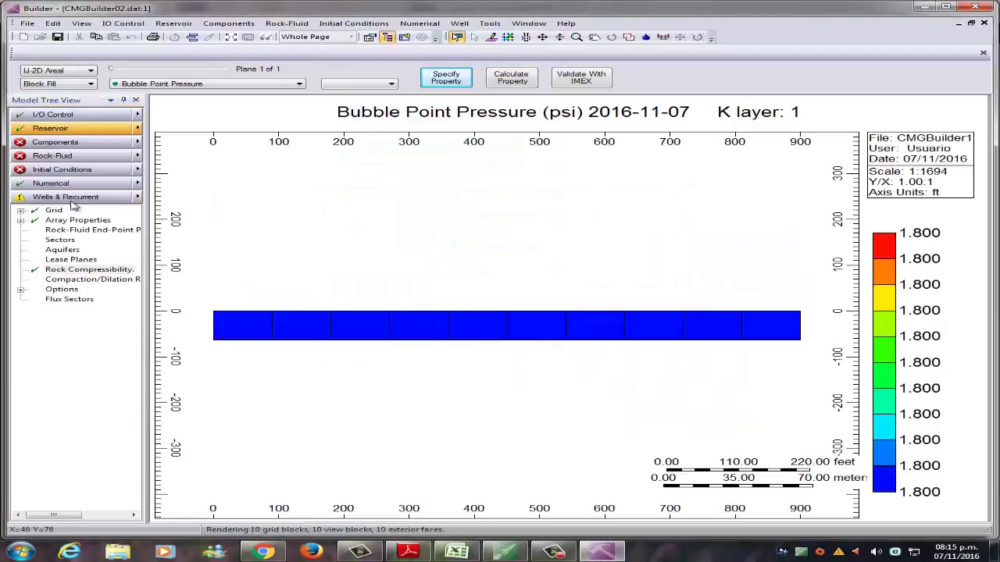
# Start a quick black-oil component model with a reservoir temperature of 200 F and data generated up to 2200 psi
pyautogui.click(138, 143)
pyautogui.click(203, 183)
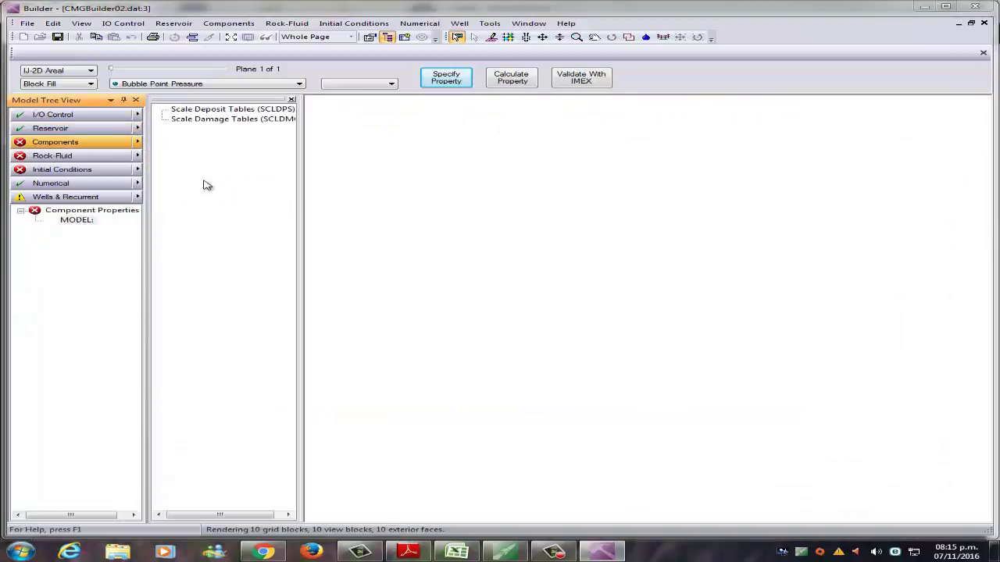
pyautogui.click(531, 297)
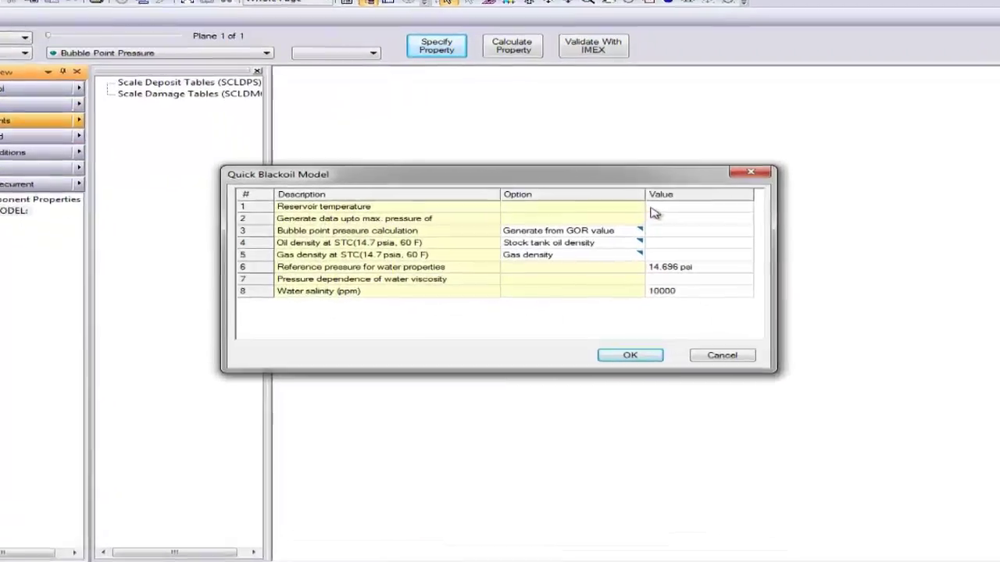
pyautogui.click(653, 208)
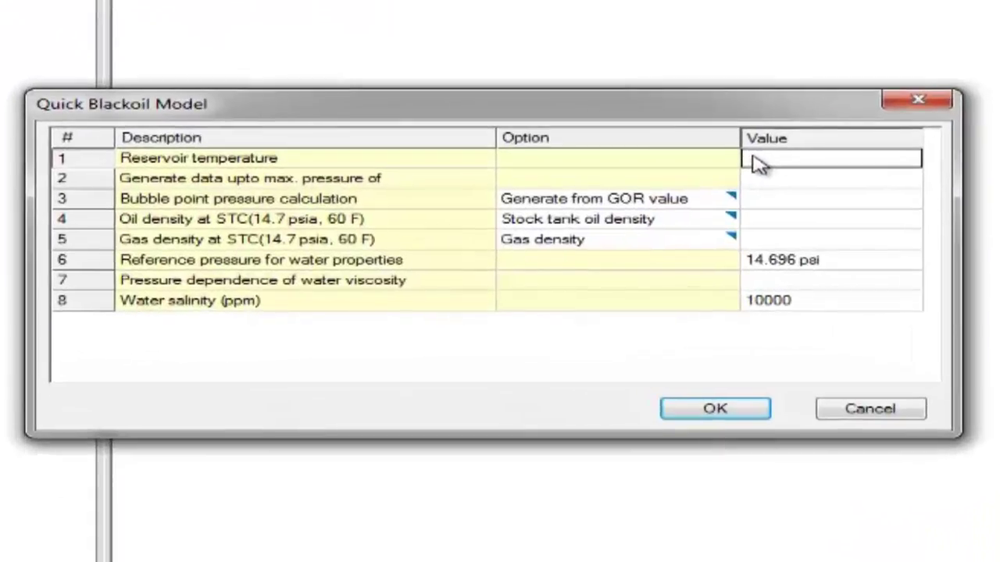
pyautogui.write('200')
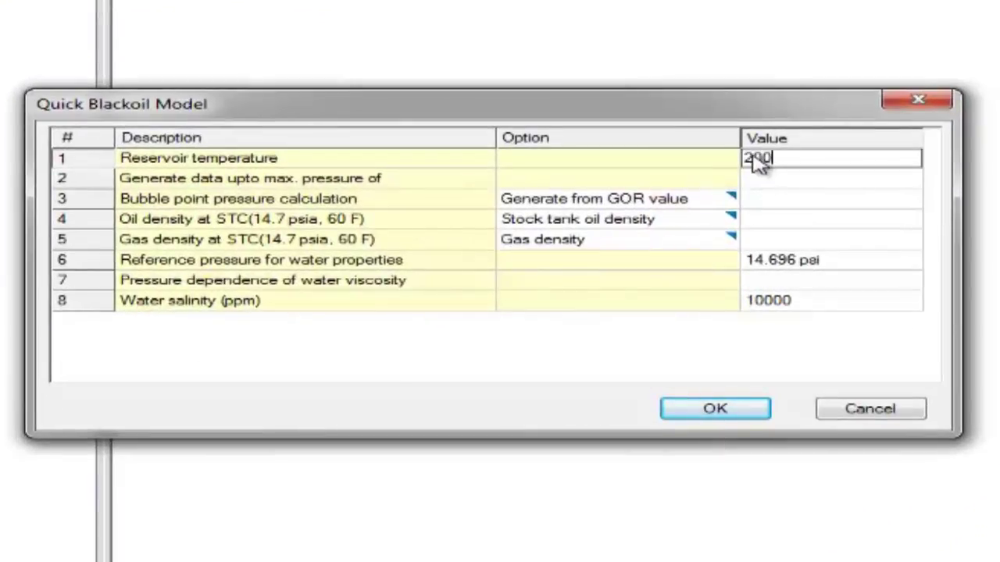
pyautogui.press('Return')
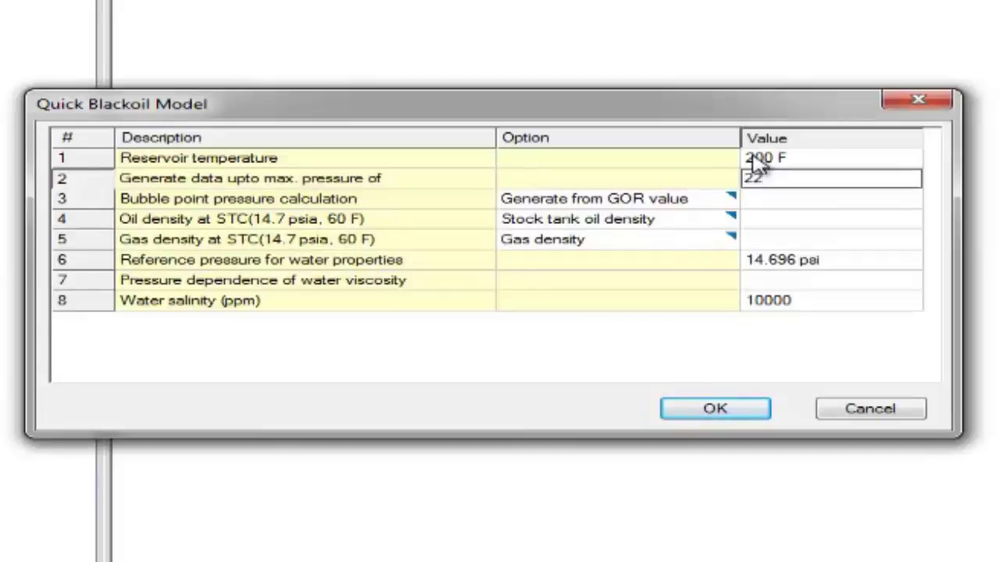
pyautogui.write('00')
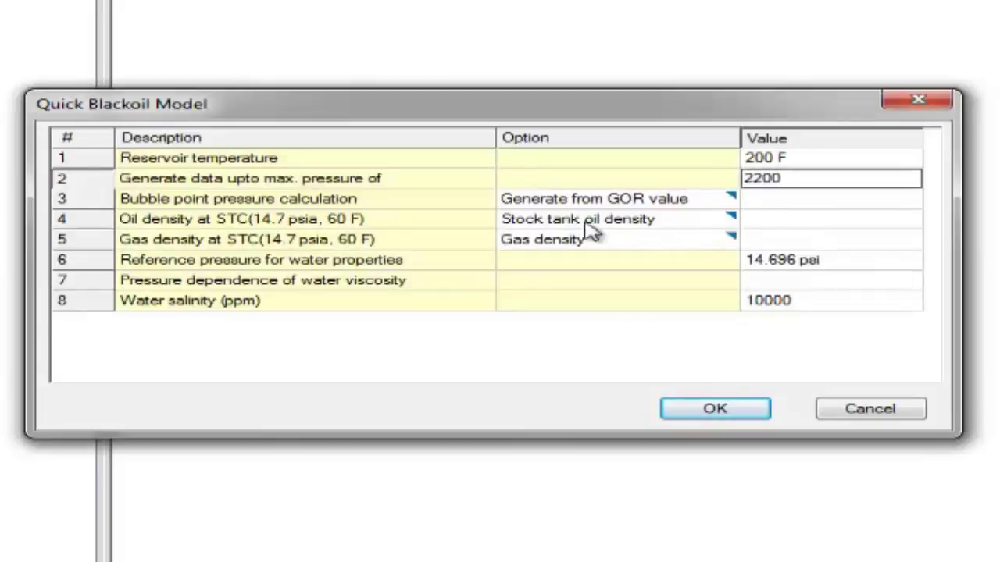
# Base the bubble point pressure on a provided value of 1800 psi and set the stock tank oil density to 58 lb/ft3
pyautogui.click(722, 202)
pyautogui.click(726, 199)
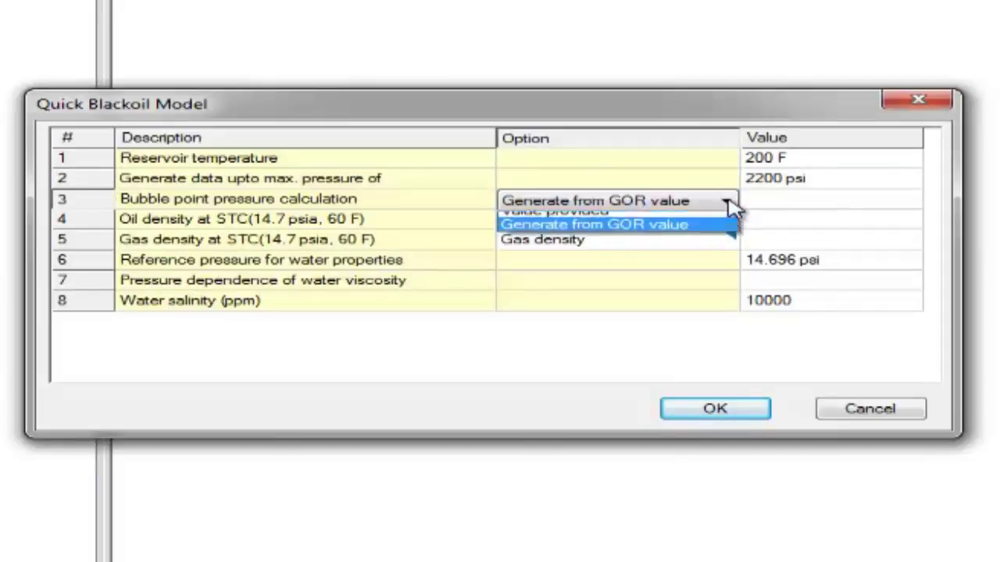
pyautogui.click(714, 218)
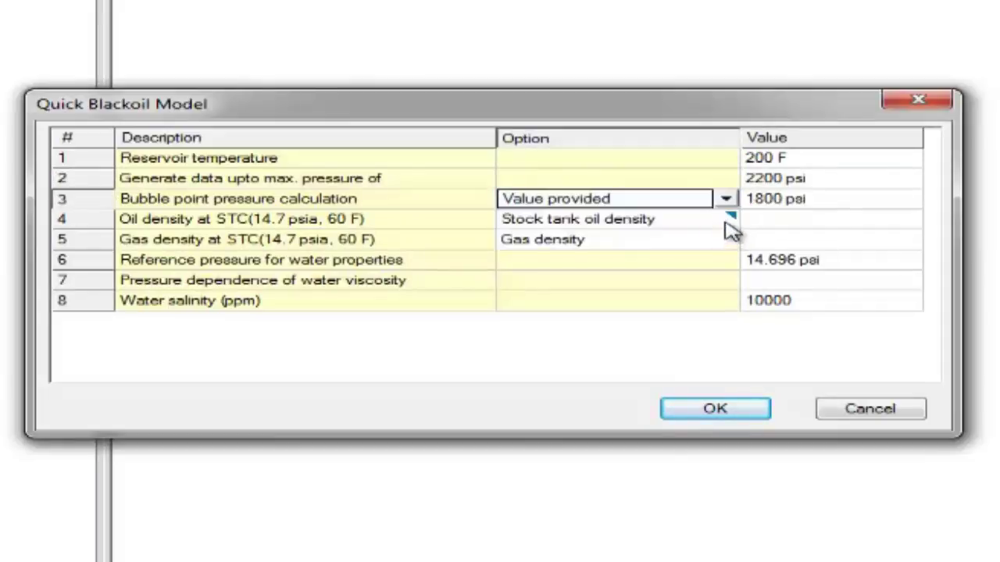
pyautogui.click(783, 226)
pyautogui.write('58')
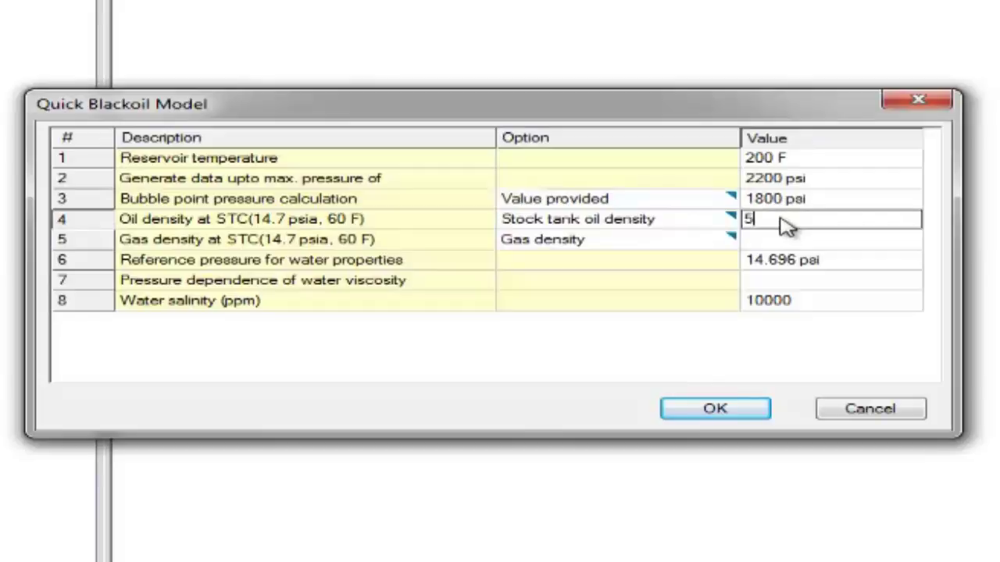
# Define the gas density as Gas gravity (Air=1) with a value of 0.71
pyautogui.click(751, 244)
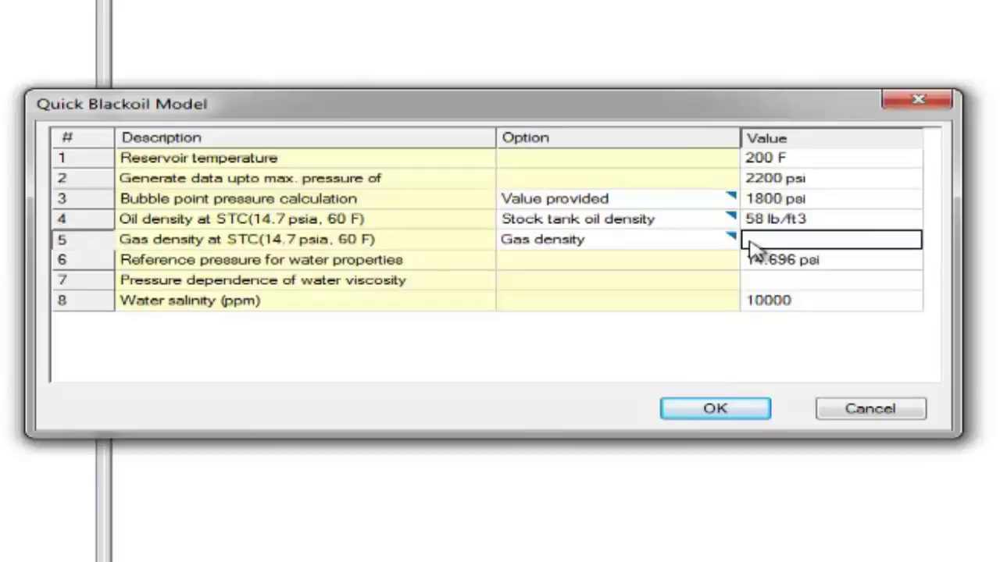
pyautogui.click(727, 242)
pyautogui.click(727, 241)
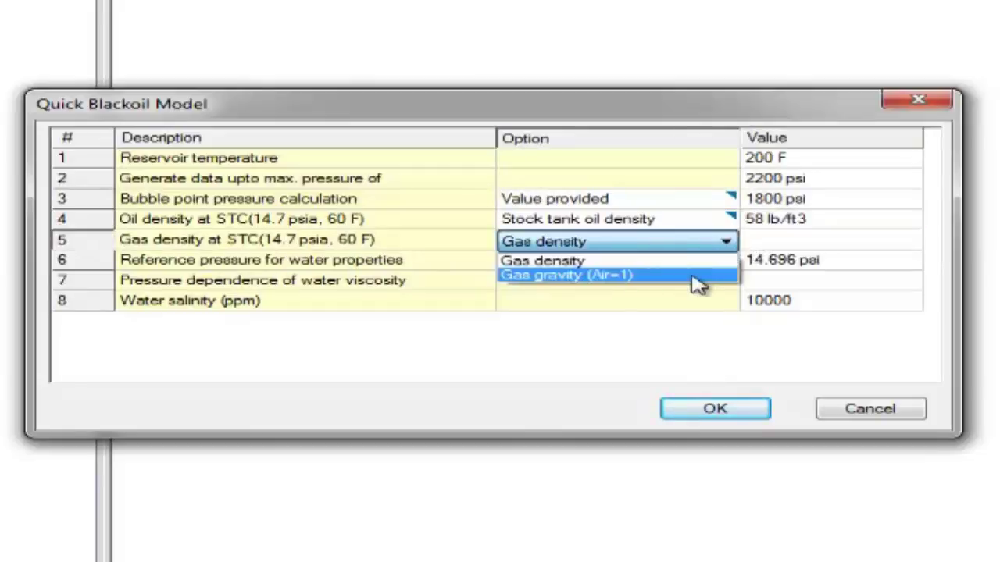
pyautogui.click(692, 283)
pyautogui.click(769, 244)
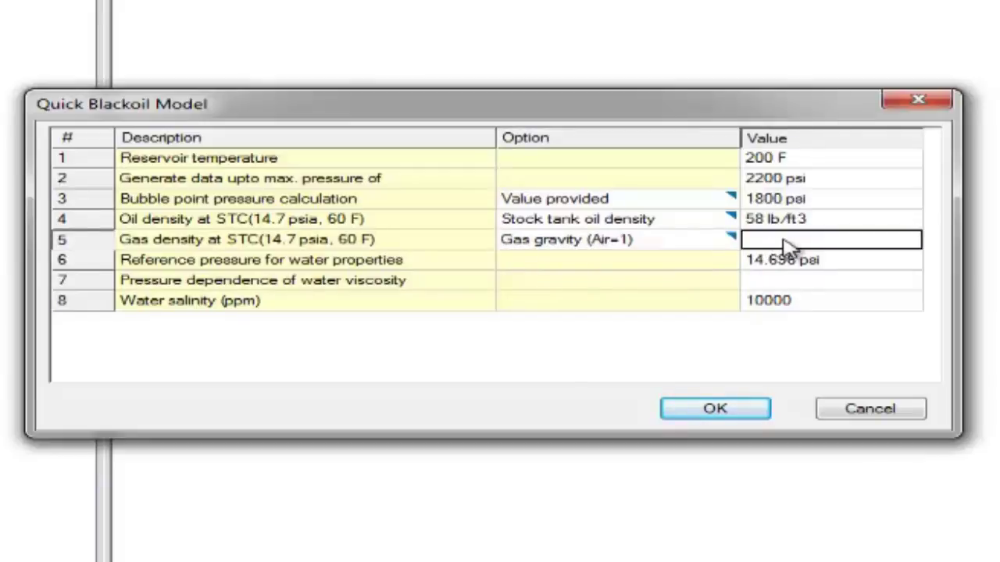
pyautogui.write('0.71')
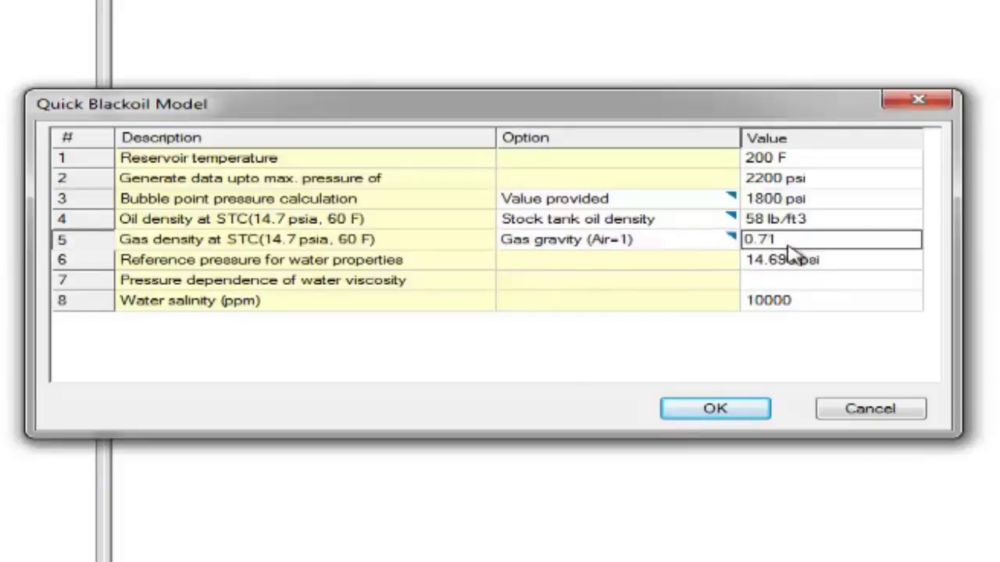
# Look up the reference pressure at the producing sand's centre in Excel and set the water properties' reference pressure to 1312 psi in Builder
pyautogui.click(796, 266)
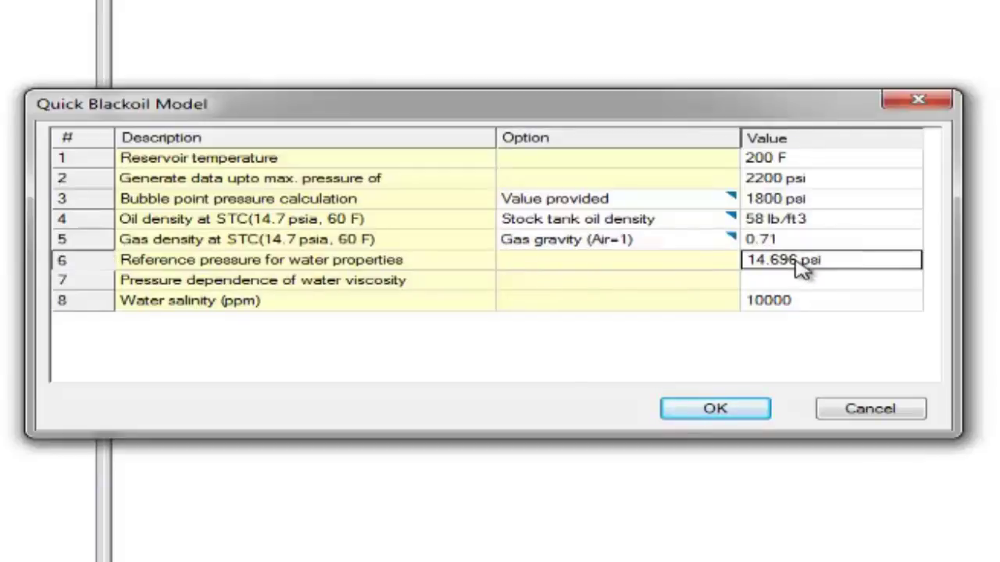
pyautogui.press('Return')
pyautogui.click(803, 266)
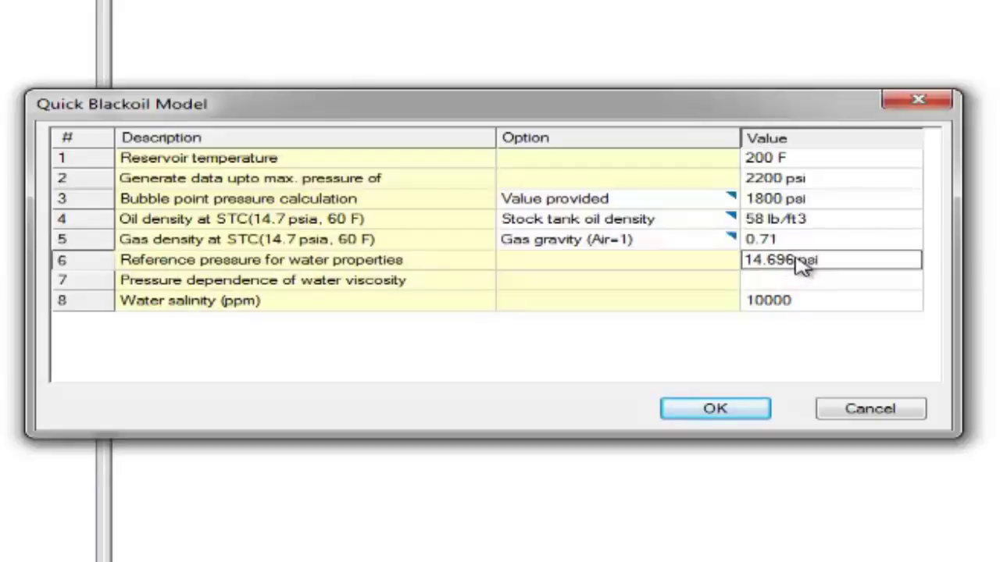
pyautogui.doubleClick(798, 262)
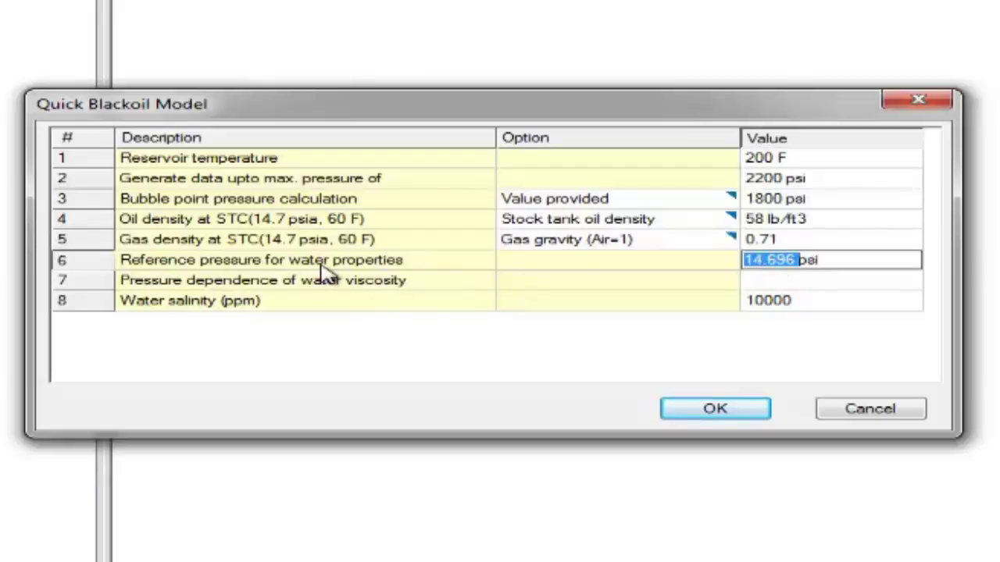
pyautogui.press('Delete')
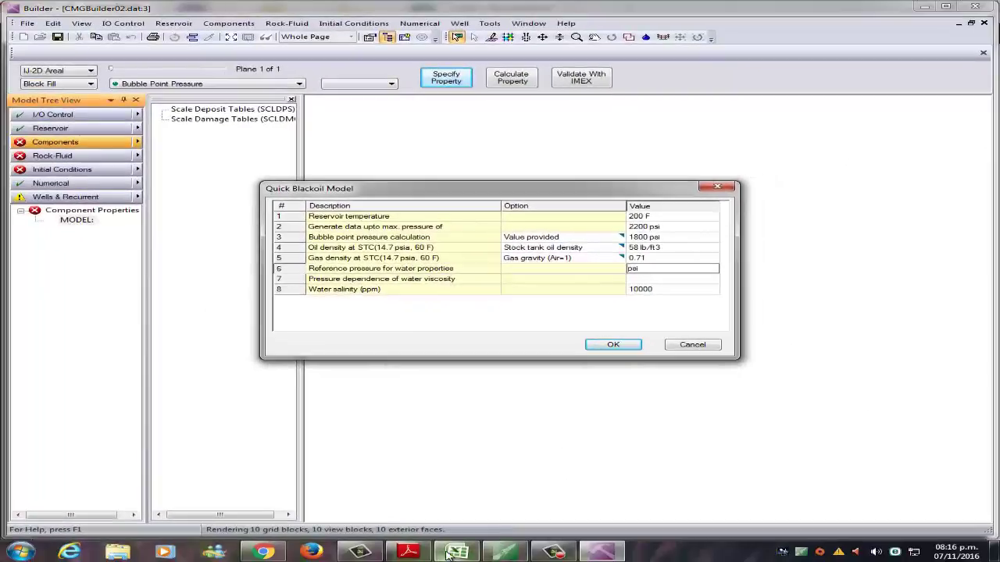
pyautogui.click(451, 553)
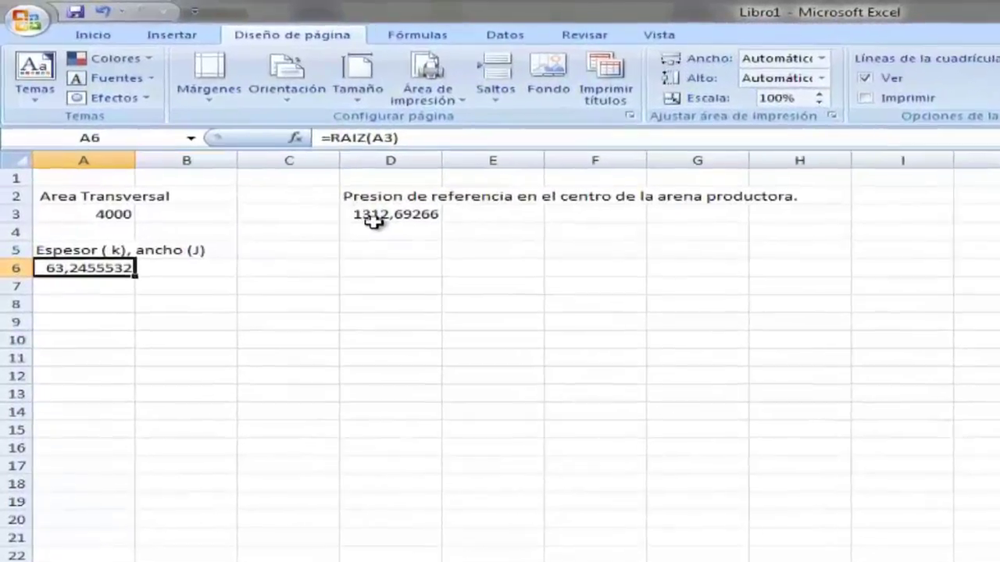
pyautogui.click(222, 115)
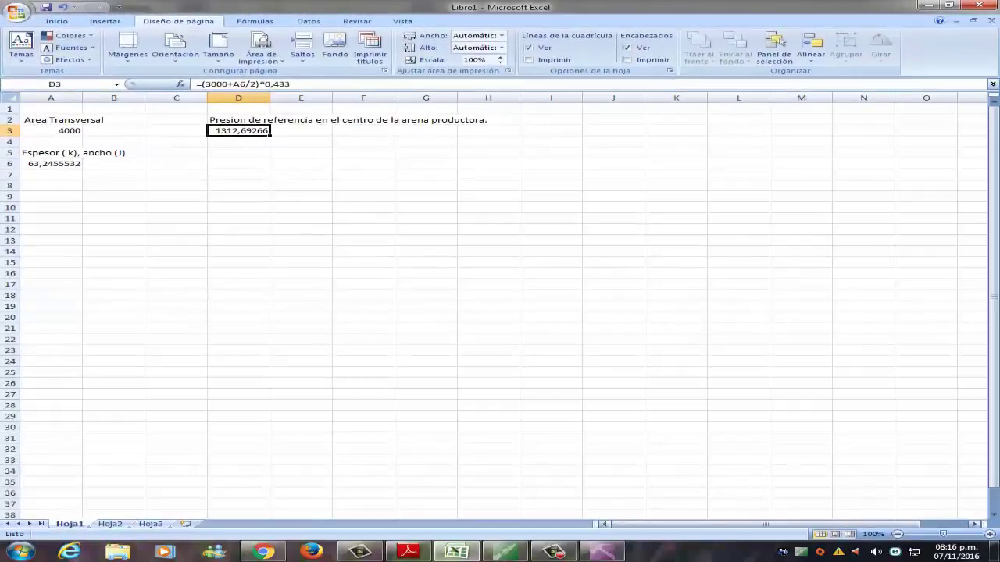
pyautogui.moveTo(603, 553)
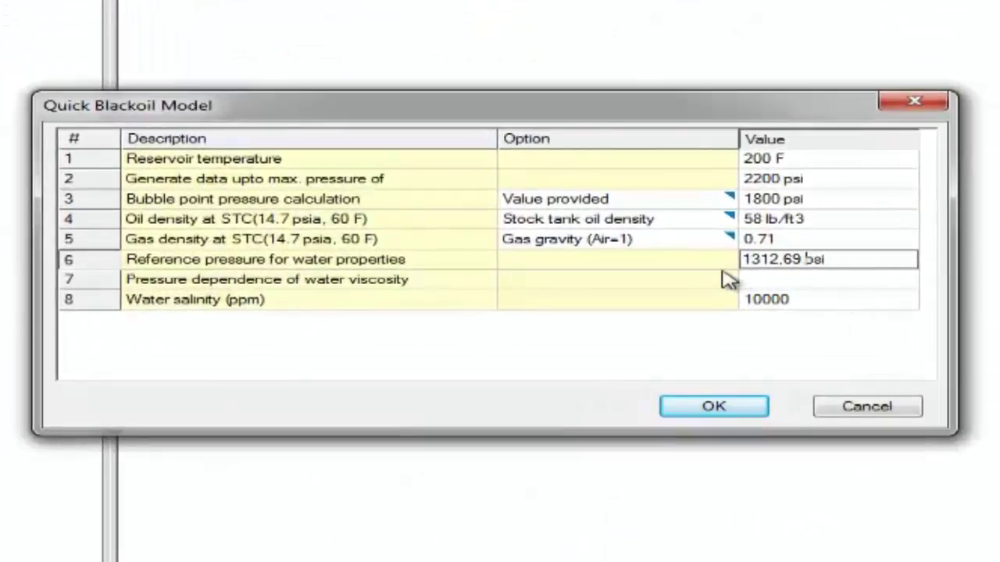
pyautogui.click(757, 279)
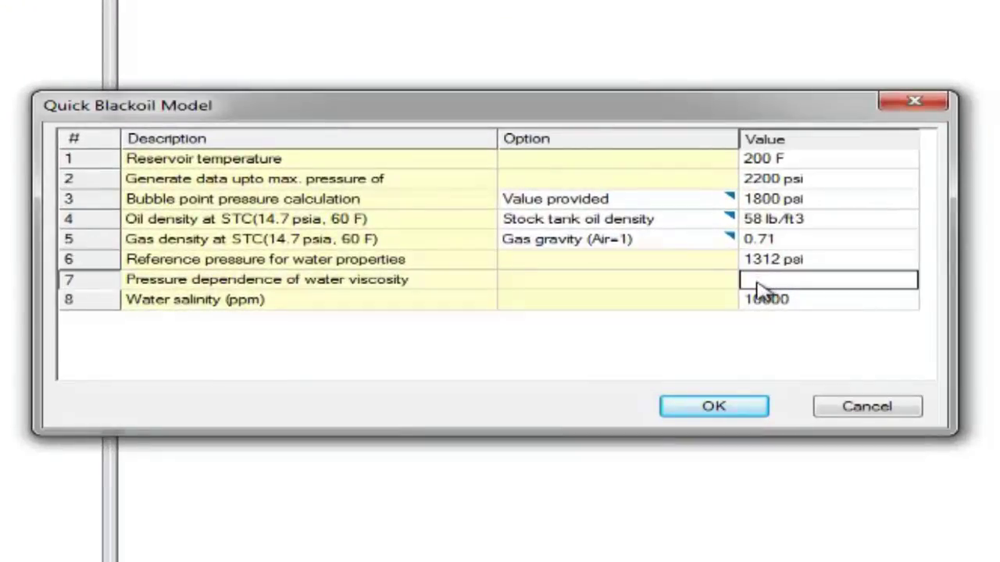
# Refine the water properties' reference pressure to 1312.69 psi and set the pressure dependence of water viscosity to 0
pyautogui.click(778, 261)
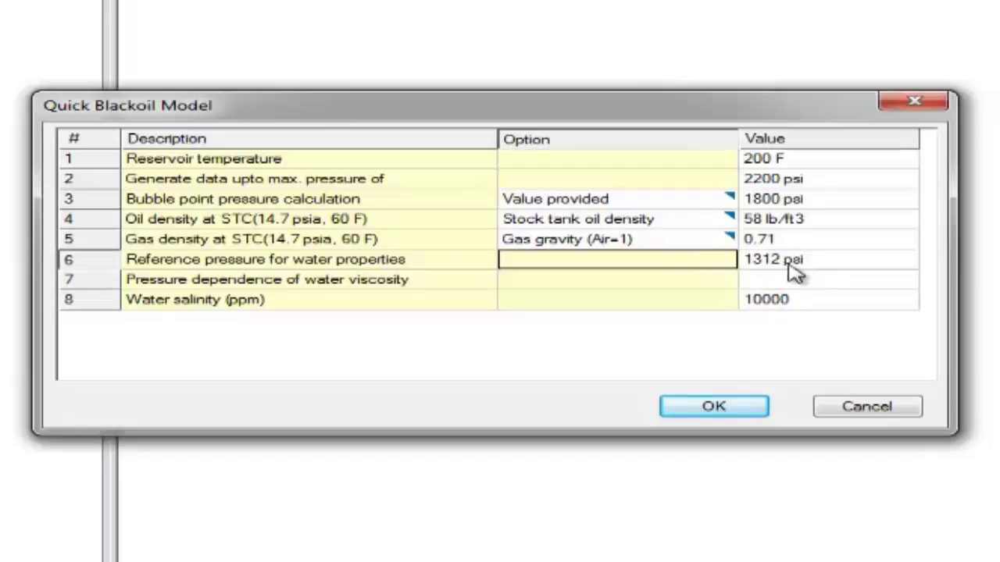
pyautogui.click(792, 270)
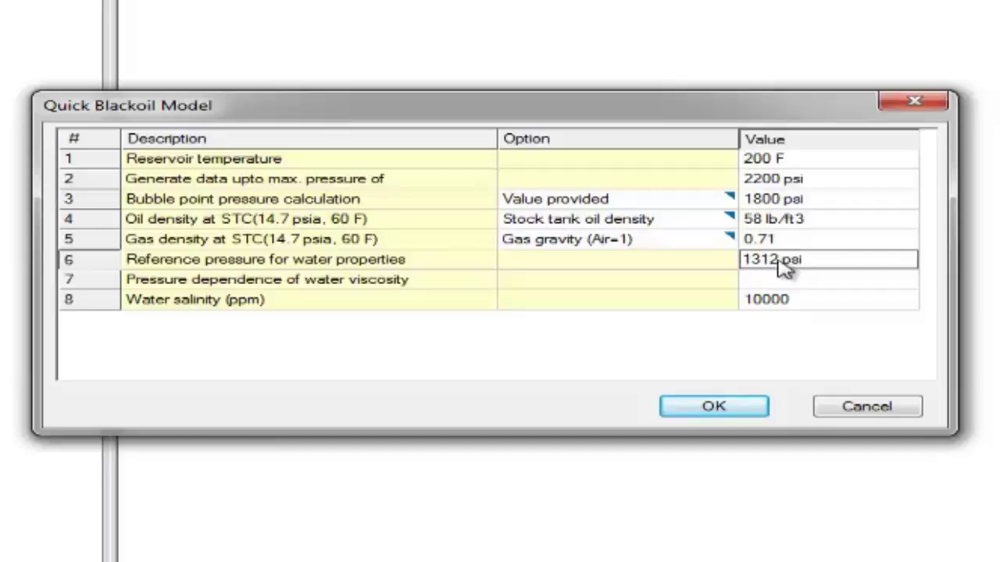
pyautogui.click(777, 260)
pyautogui.write('.69')
pyautogui.click(778, 283)
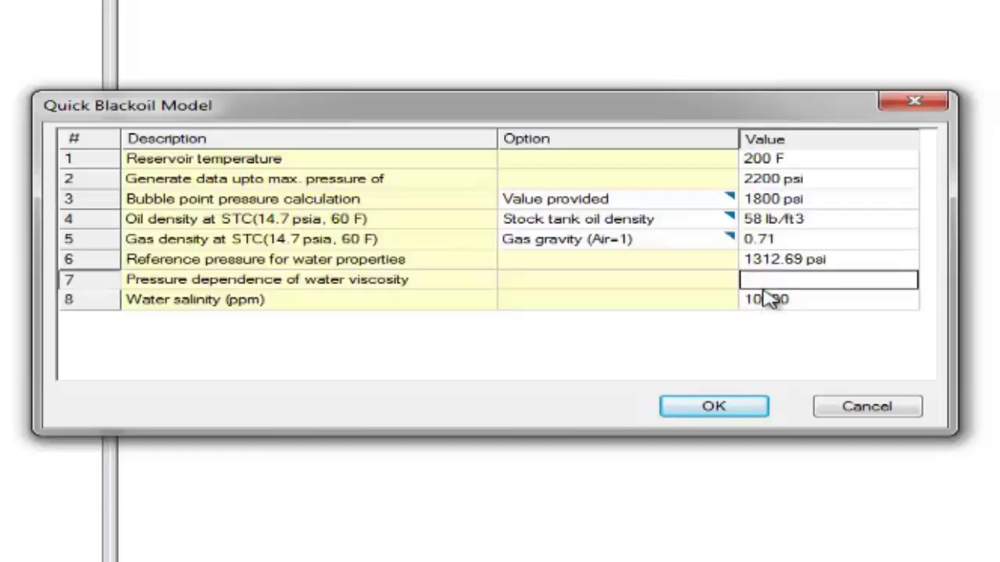
pyautogui.write('0')
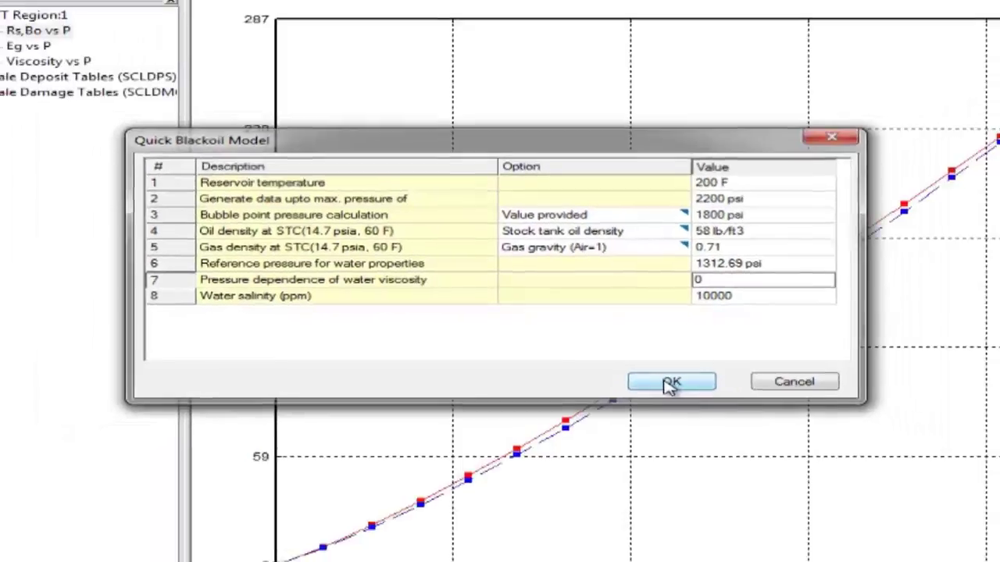
# Accept the quick black-oil model data and create a new rock type in the Rock-Fluid section
pyautogui.click(711, 410)
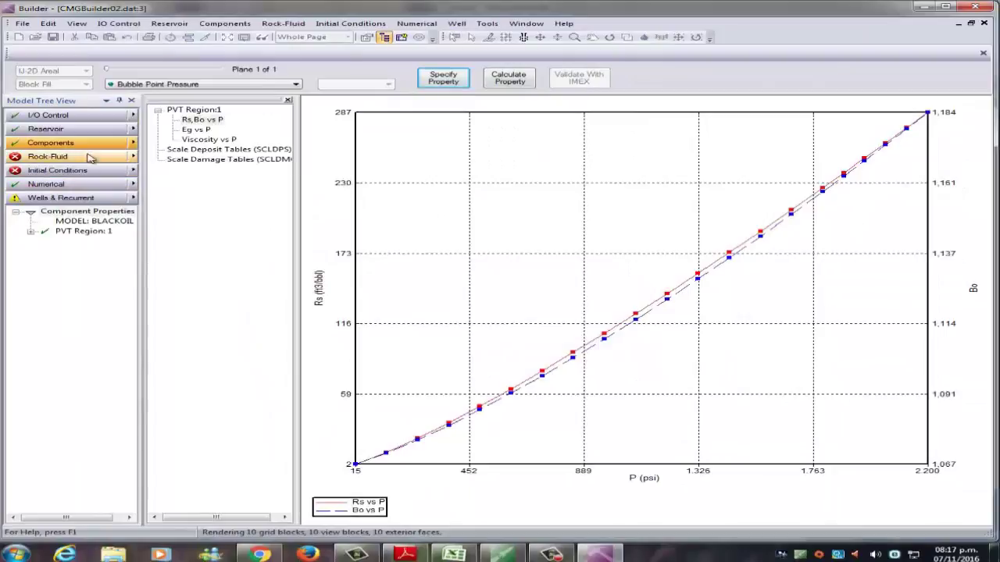
pyautogui.click(136, 159)
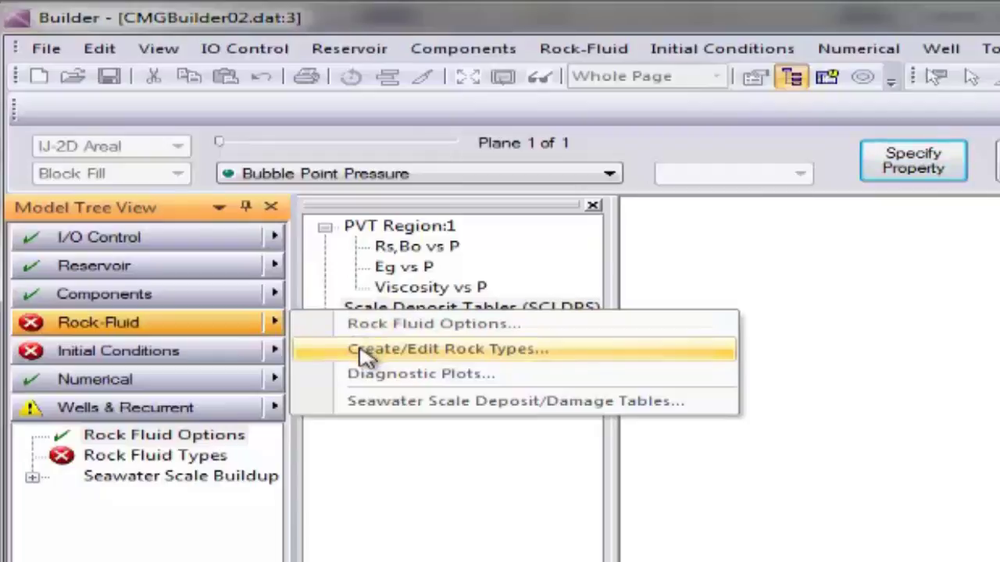
pyautogui.click(355, 358)
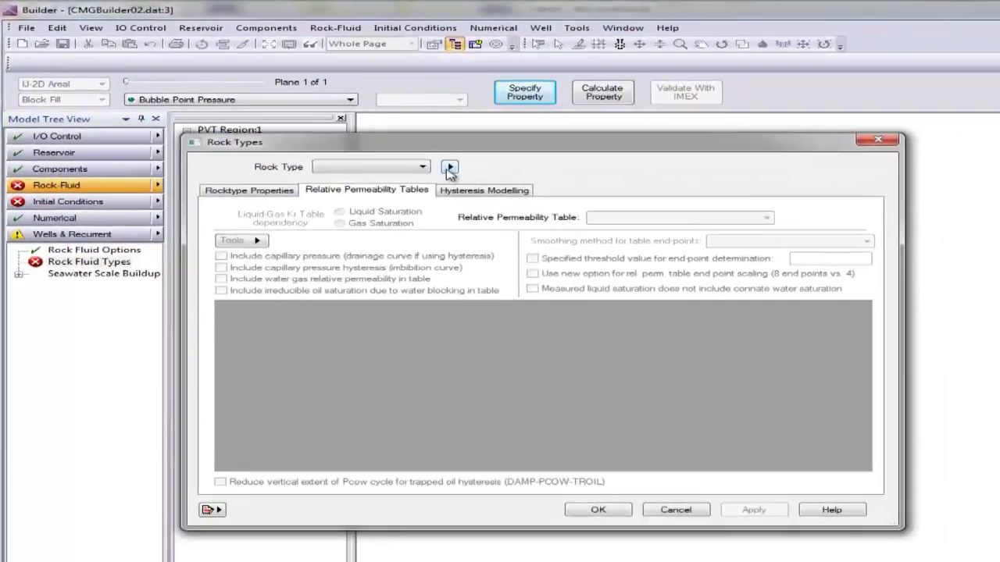
pyautogui.click(449, 168)
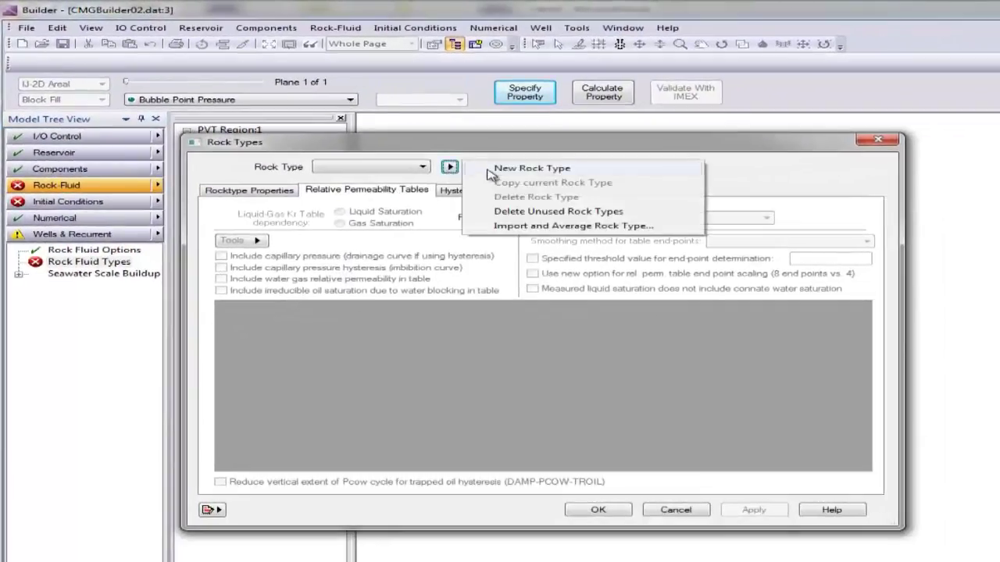
pyautogui.click(473, 172)
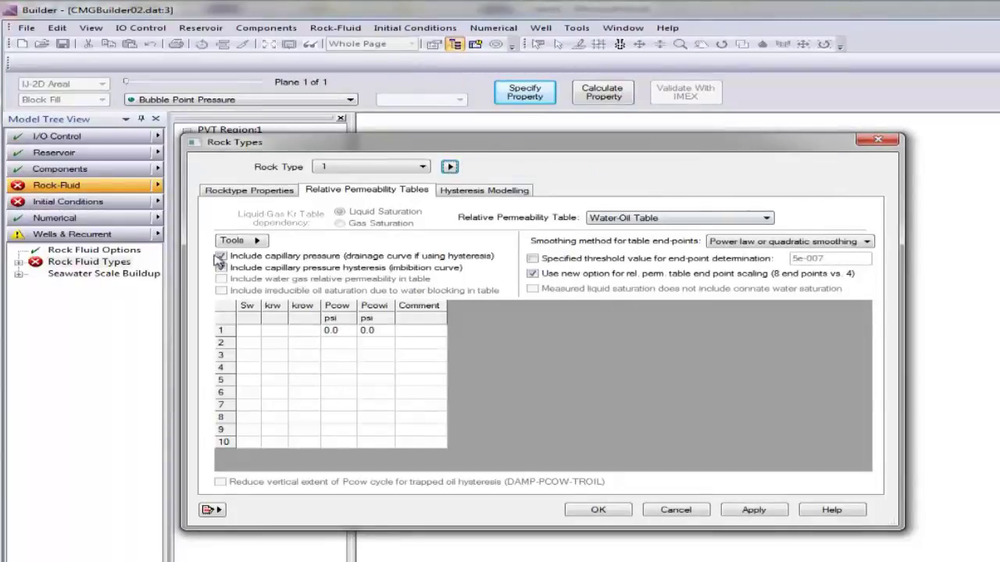
# Start generating the relative permeability tables from correlations, setting connate water SWCON and critical water SWCRIT to 0.12
pyautogui.click(264, 244)
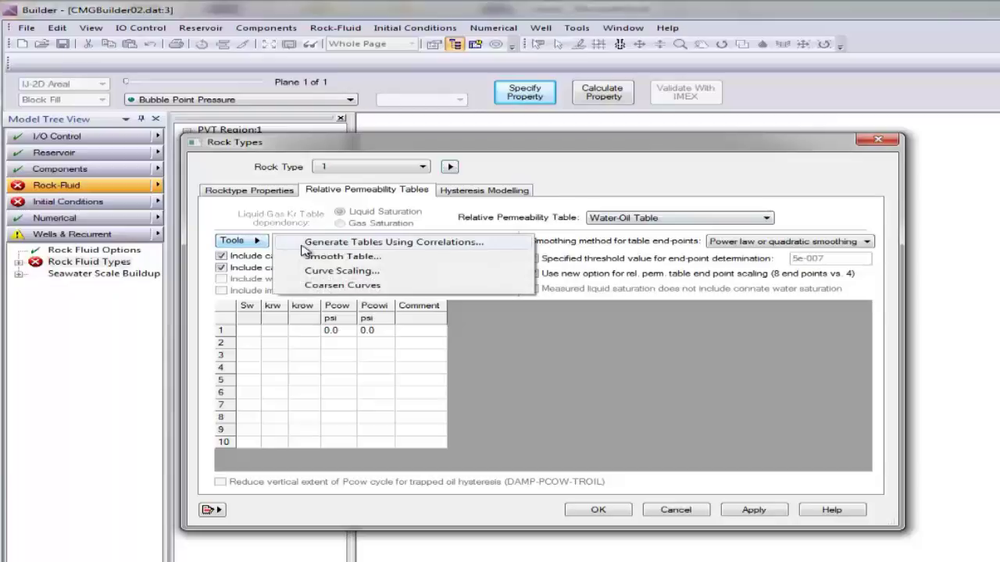
pyautogui.click(304, 244)
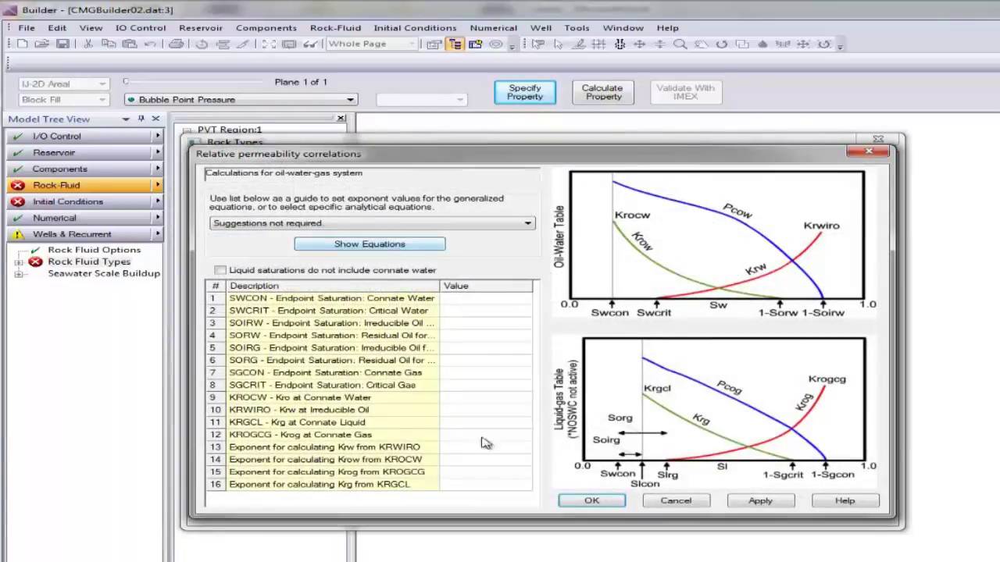
pyautogui.click(457, 299)
pyautogui.write('0.')
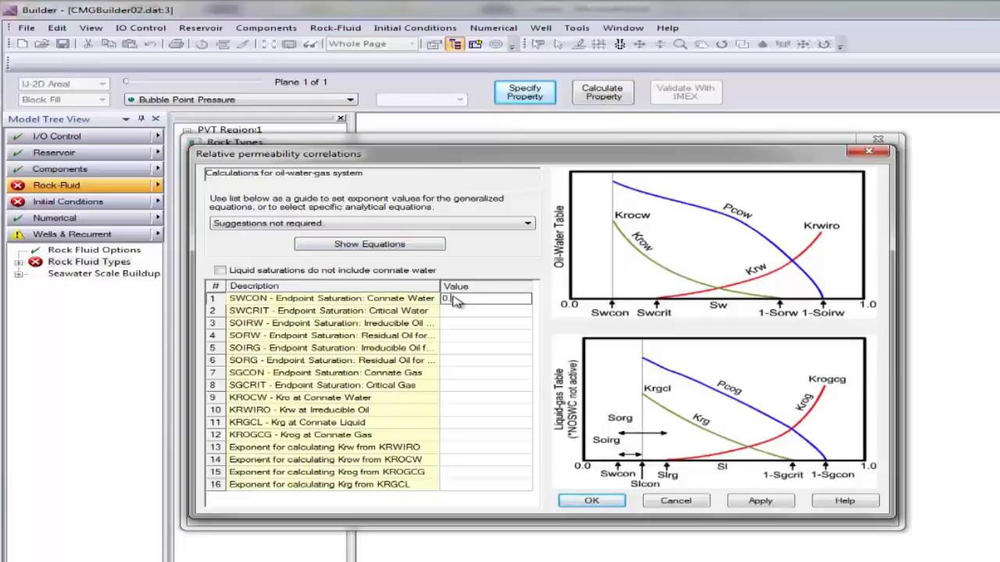
pyautogui.write('1')
pyautogui.press('Return')
pyautogui.write('0')
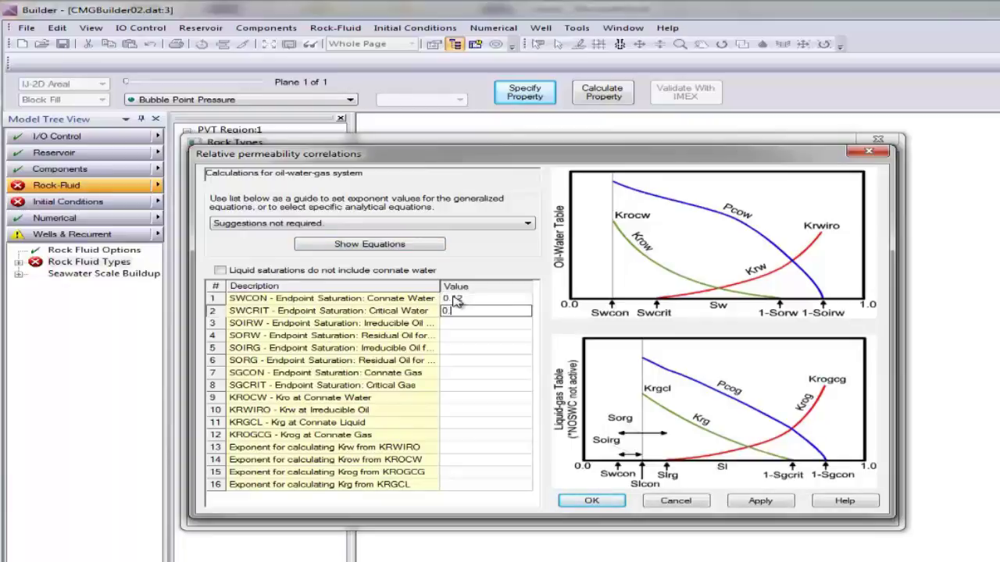
pyautogui.press('Return')
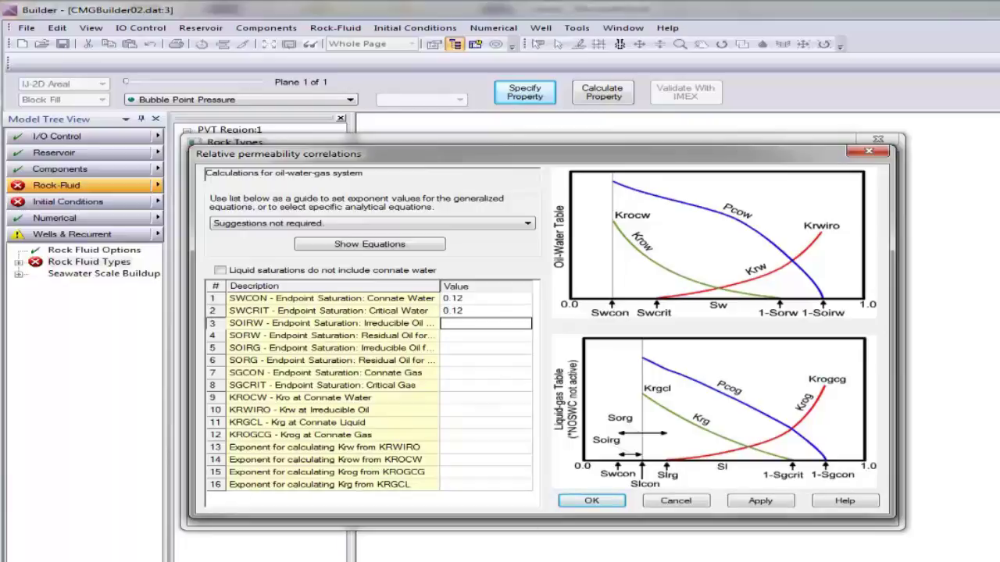
# Consult the endpoint table in CMG P 81.pdf in Adobe Reader, and set SOIRW to 0 and SORW to 0.3 in Builder
pyautogui.moveTo(595, 561)
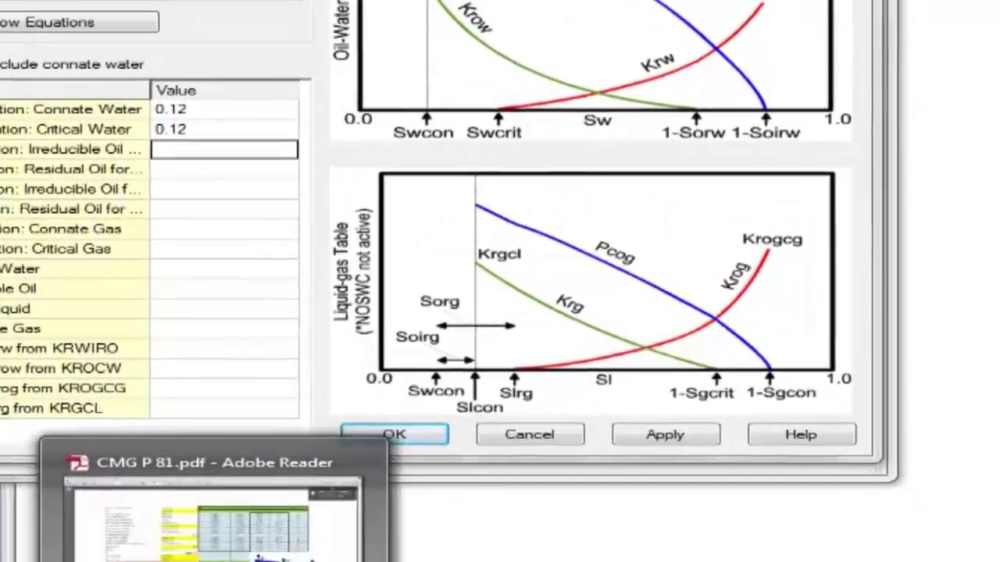
pyautogui.click(495, 561)
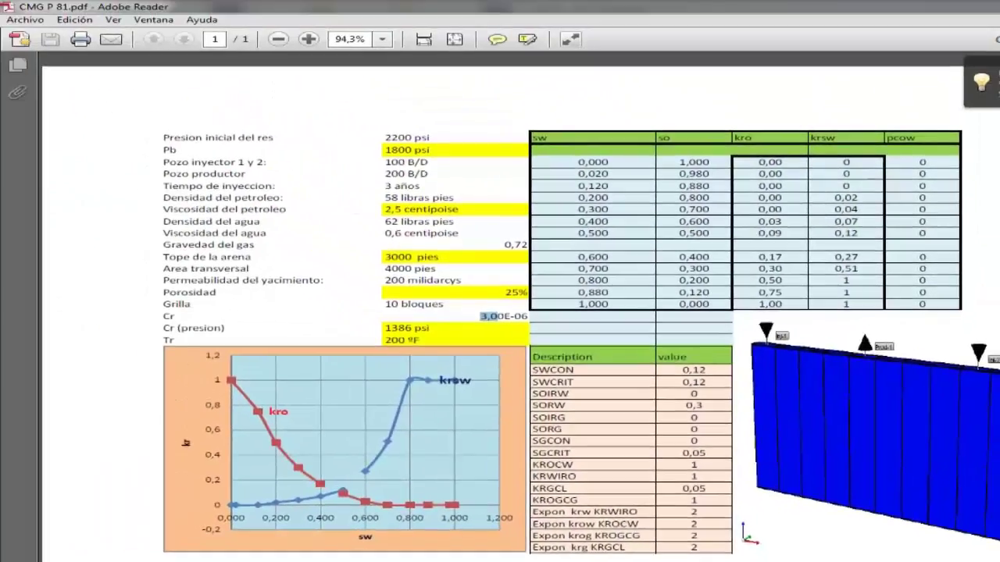
pyautogui.moveTo(707, 561)
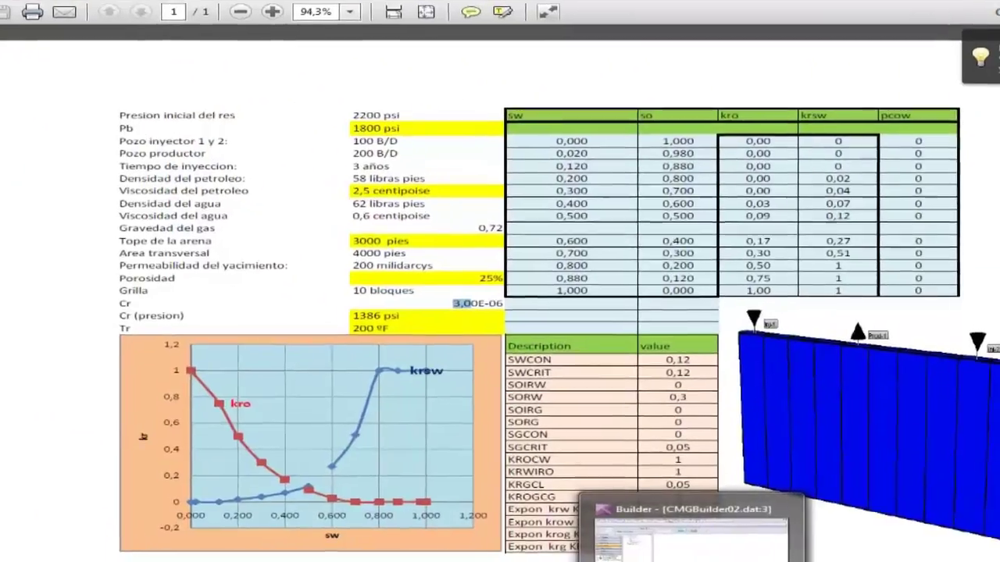
pyautogui.click(705, 537)
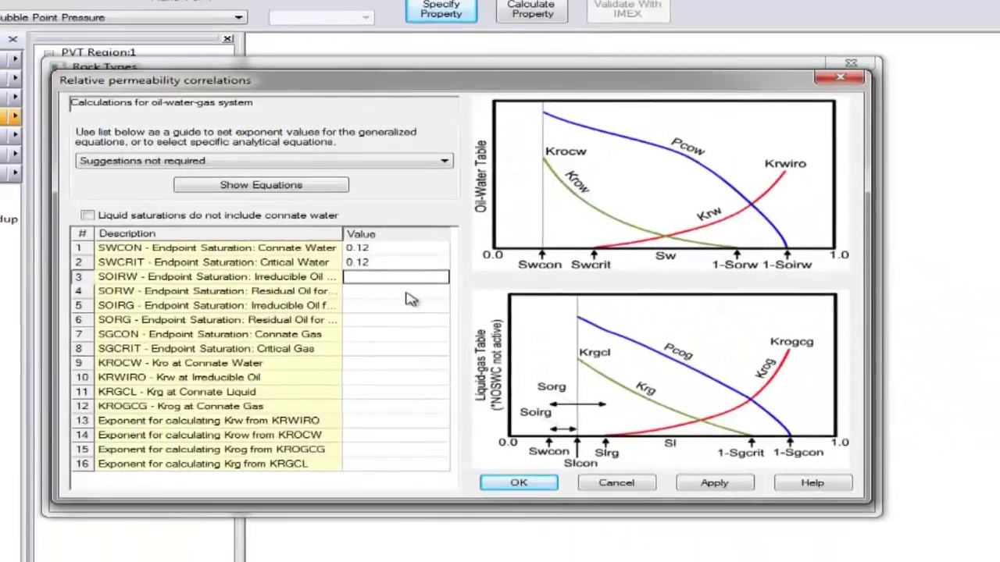
pyautogui.write('0')
pyautogui.press('Return')
pyautogui.write('0.3')
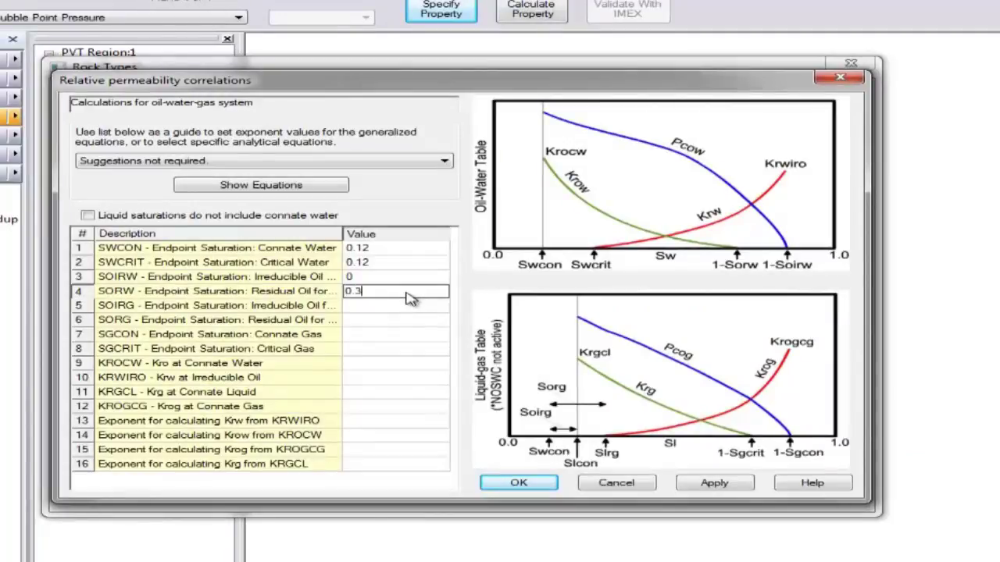
pyautogui.press('Return')
# Set the endpoint saturations SOIRG, SORG and SGCON to 0 and critical gas SGCRIT to 0.05
pyautogui.write('0')
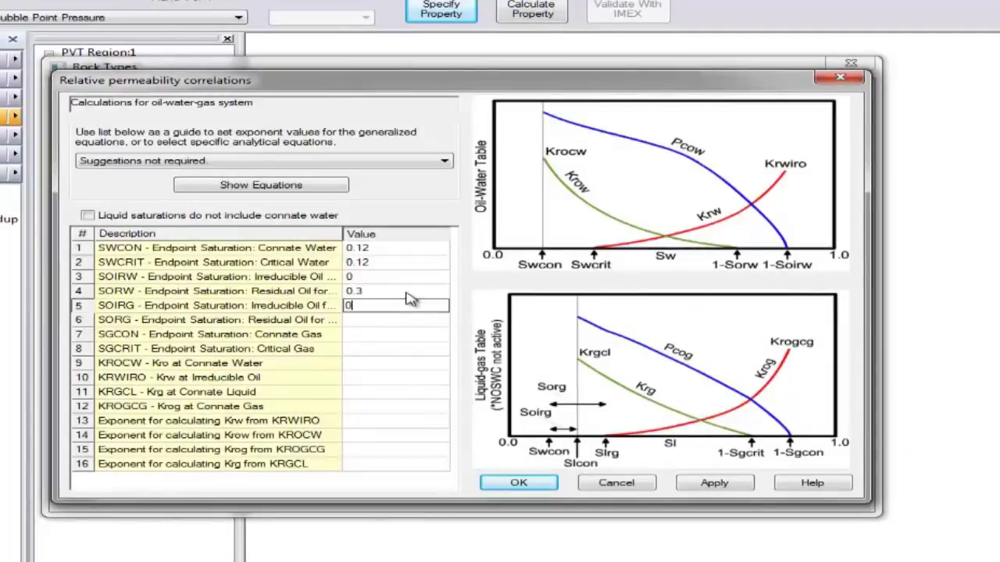
pyautogui.press('Return')
pyautogui.write('0')
pyautogui.press('Return')
pyautogui.write('0')
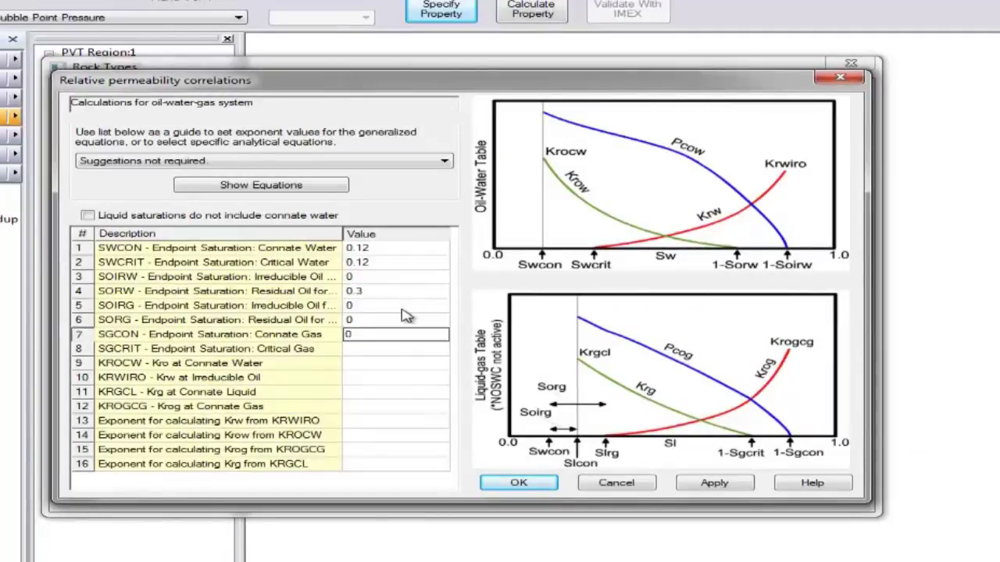
pyautogui.press('Return')
pyautogui.write('0.05')
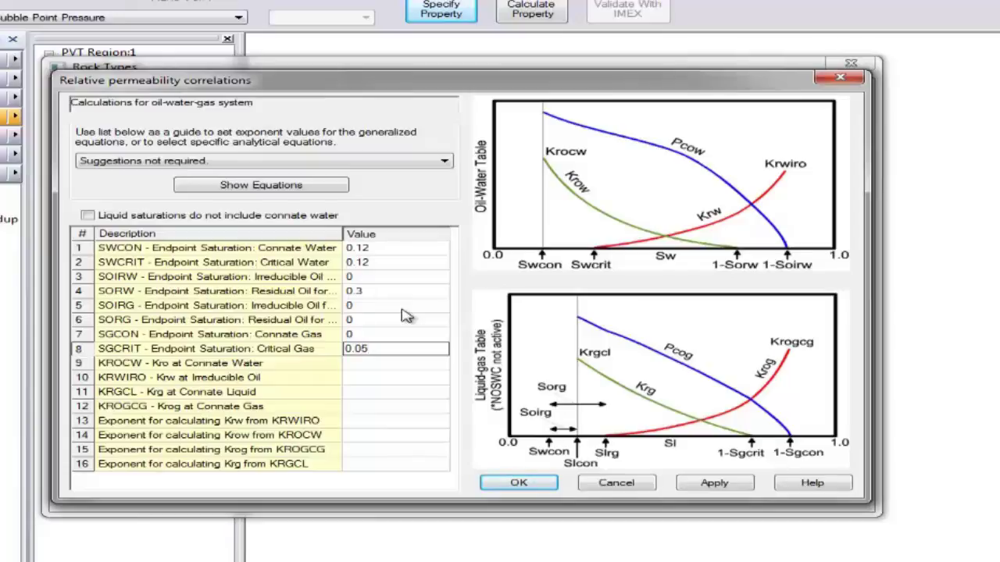
pyautogui.press('Return')
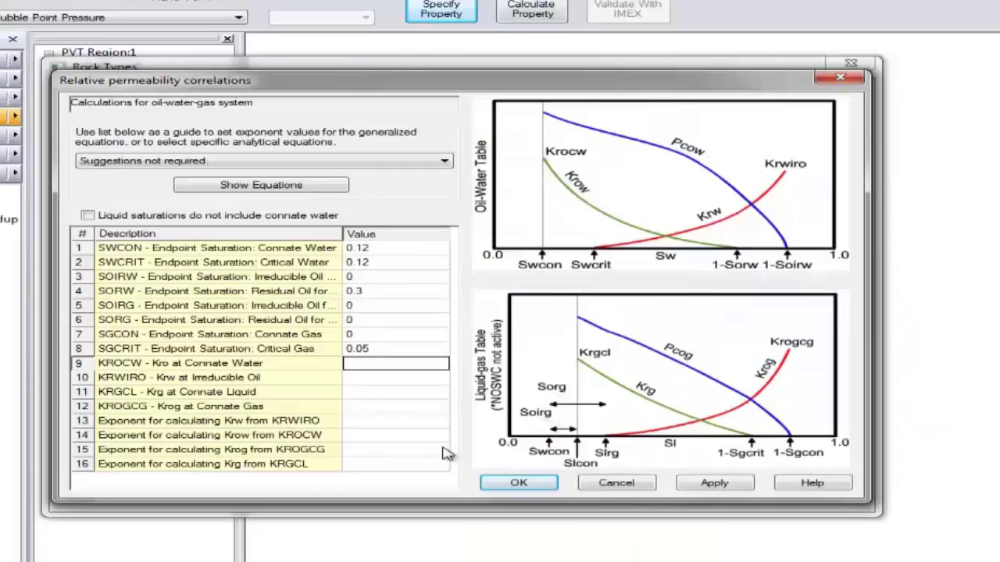
# Set the relative permeability endpoints KROCW, KRWIRO and KROGCG to 1 and KRGCL to 0.05
pyautogui.write('1')
pyautogui.press('Return')
pyautogui.write('1')
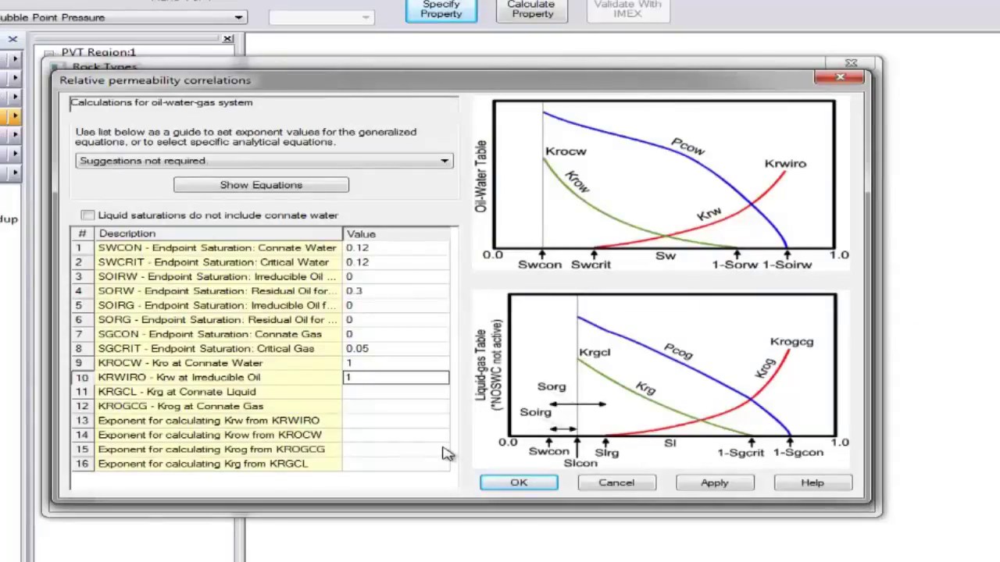
pyautogui.press('Return')
pyautogui.write('0.05')
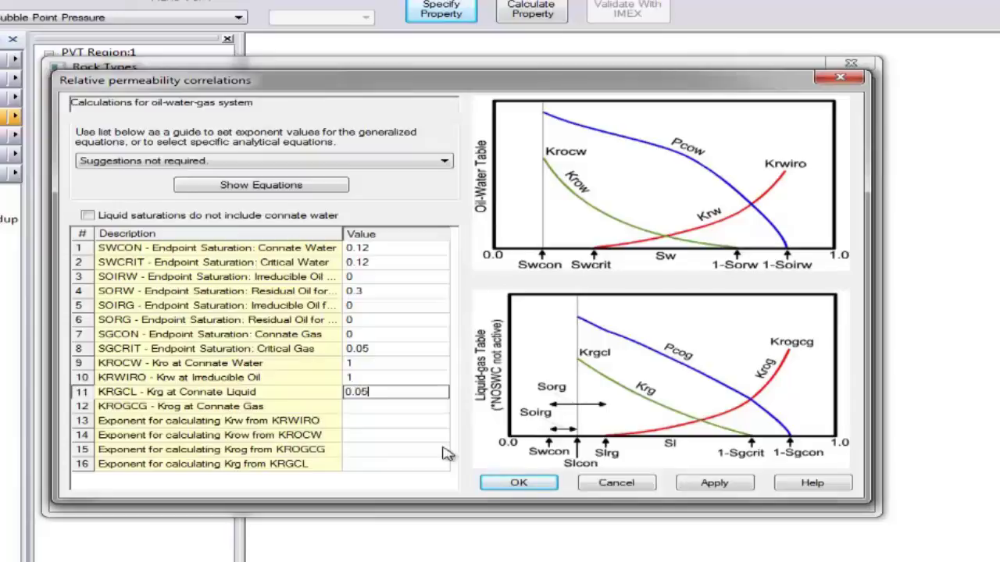
pyautogui.press('Return')
pyautogui.write('1')
pyautogui.press('Return')
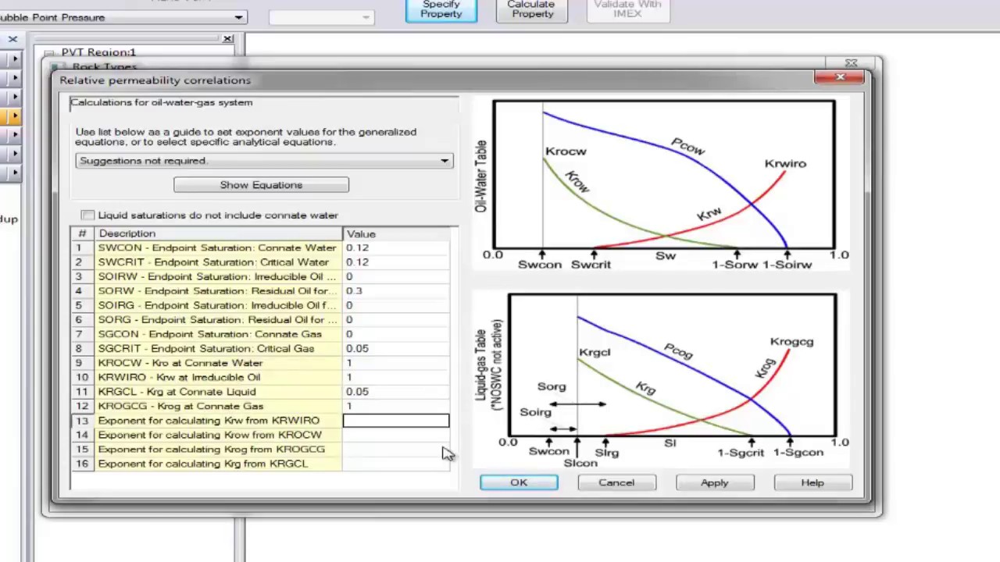
# Set all four exponents for calculating Krw, Krow, Krog and Krg to 2
pyautogui.write('2')
pyautogui.press('Return')
pyautogui.write('2')
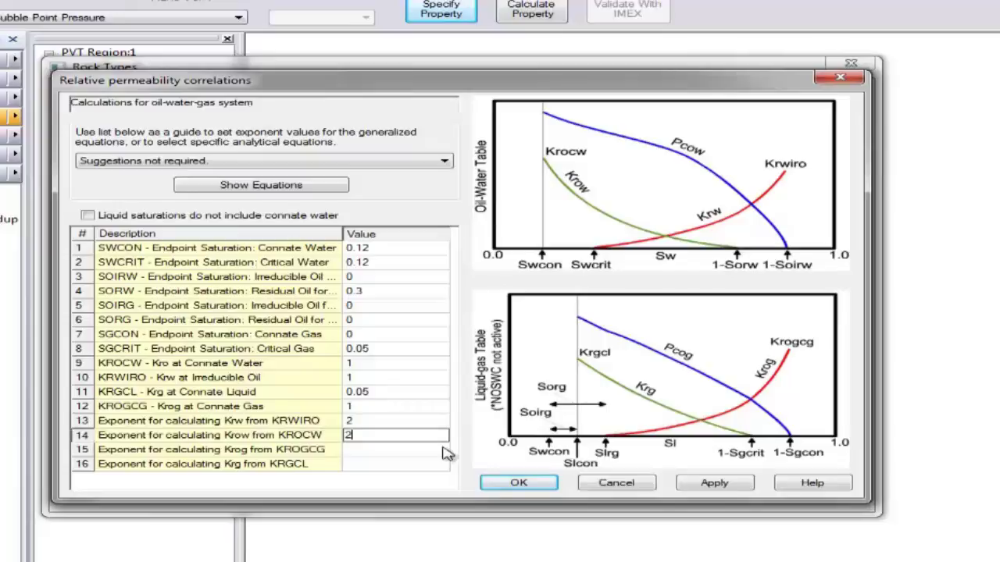
pyautogui.press('Return')
pyautogui.write('2')
pyautogui.press('Return')
pyautogui.write('2')
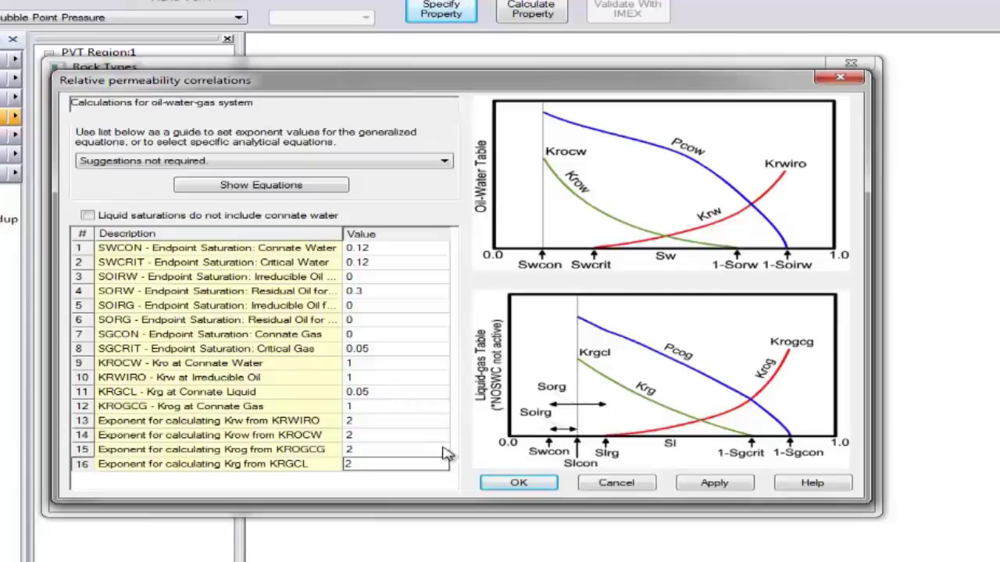
# Apply the correlations to generate the relative permeability tables and accept the rock type
pyautogui.click(705, 486)
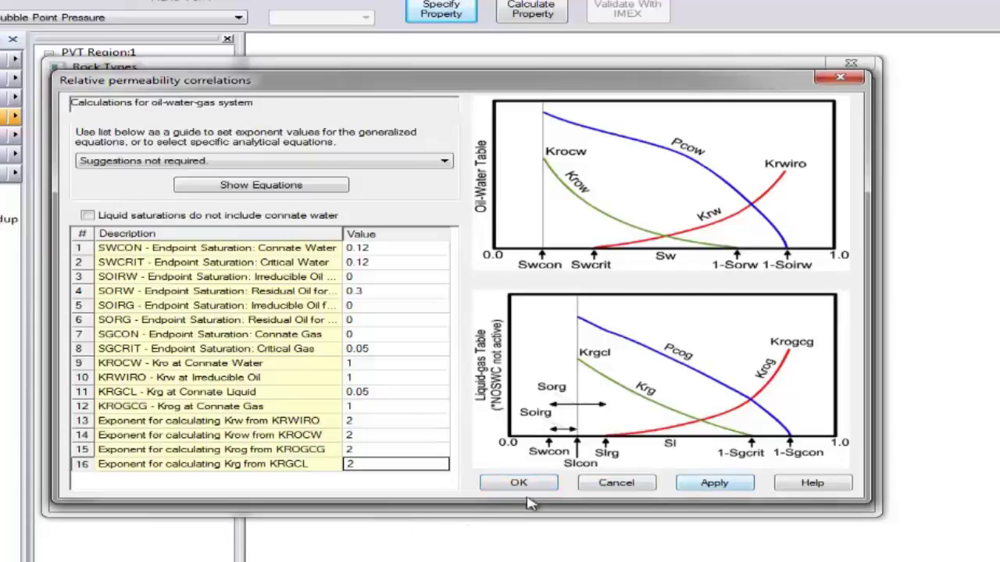
pyautogui.click(725, 483)
pyautogui.click(518, 481)
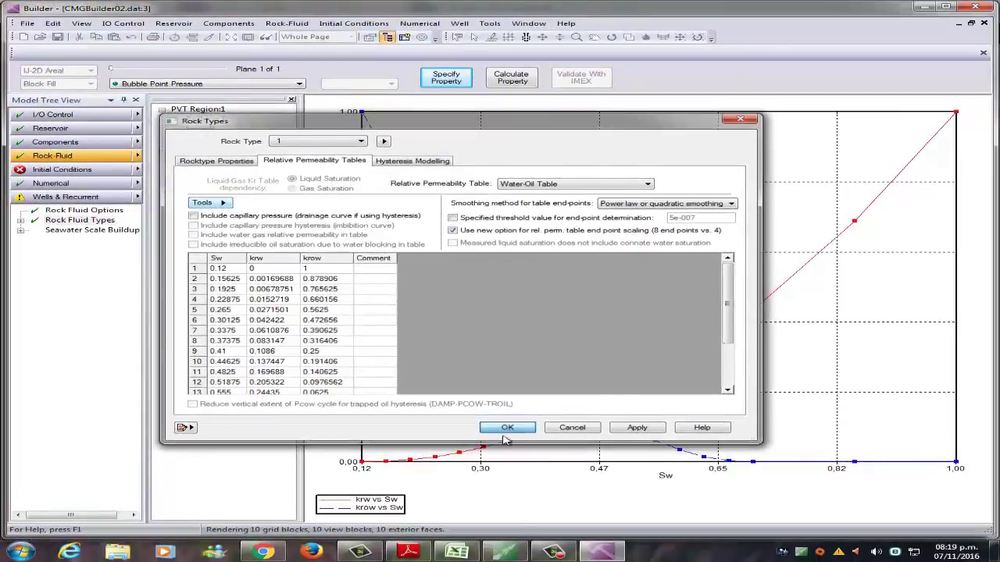
pyautogui.click(505, 431)
# In the initialization settings, set the reference pressure to 1312.69 psi and the reference depth to 3031.62 ft
pyautogui.click(137, 170)
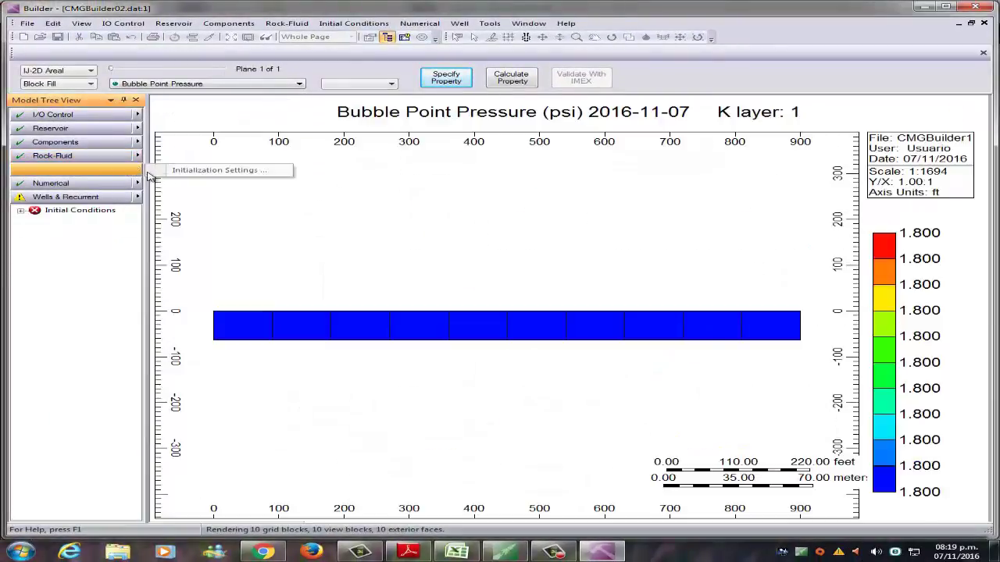
pyautogui.click(191, 170)
pyautogui.click(426, 251)
pyautogui.write('13')
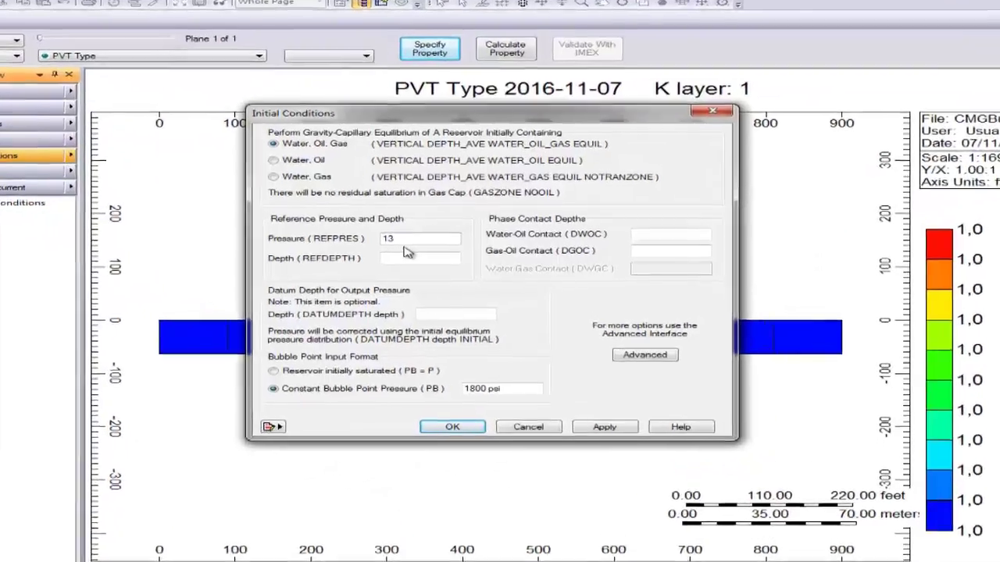
pyautogui.write('12.')
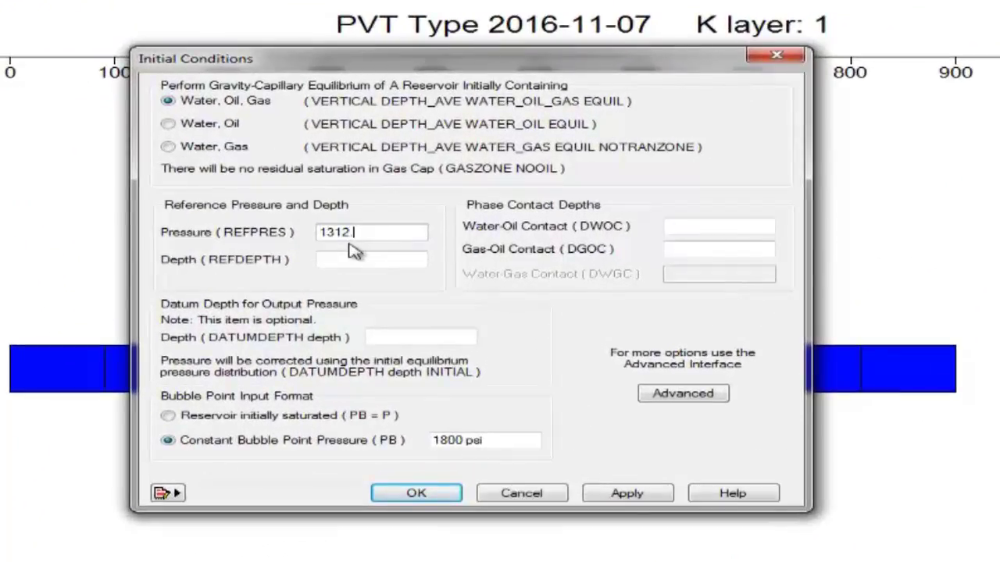
pyautogui.write('69')
pyautogui.click(324, 260)
pyautogui.write('3031')
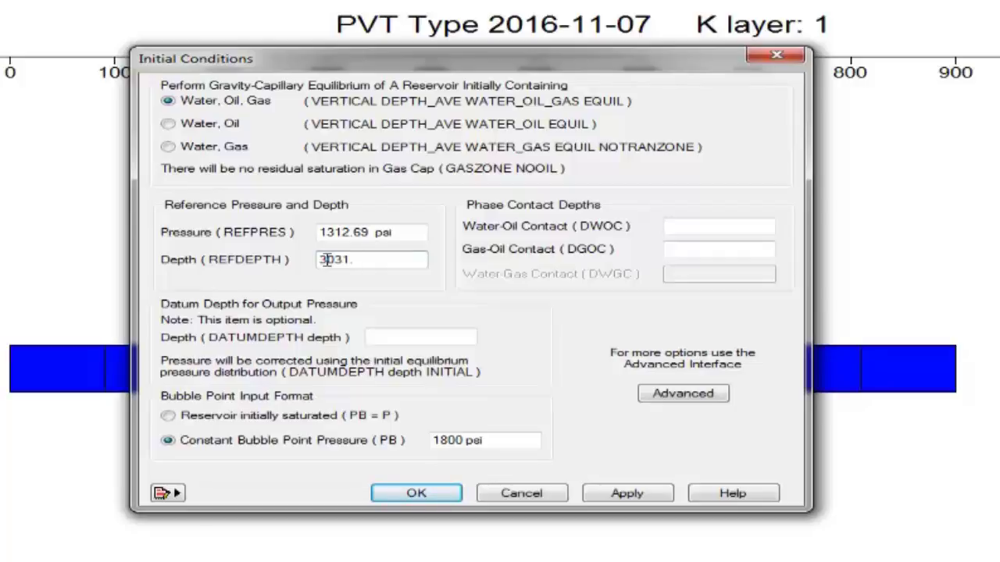
pyautogui.write('.62')
# Set the initial equilibrium to water and oil only, with the water-oil contact depth at 3063.24 ft
pyautogui.click(168, 124)
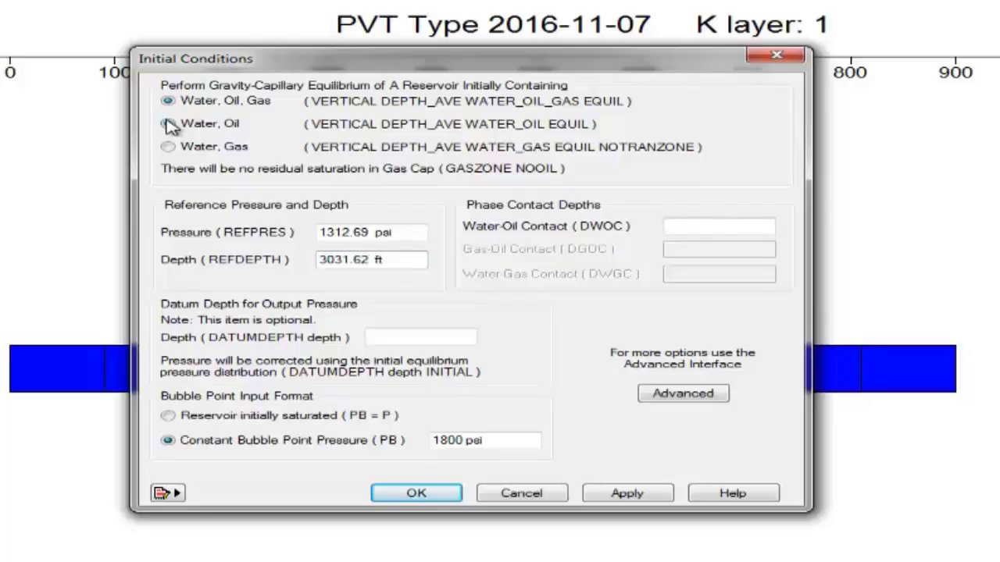
pyautogui.click(702, 229)
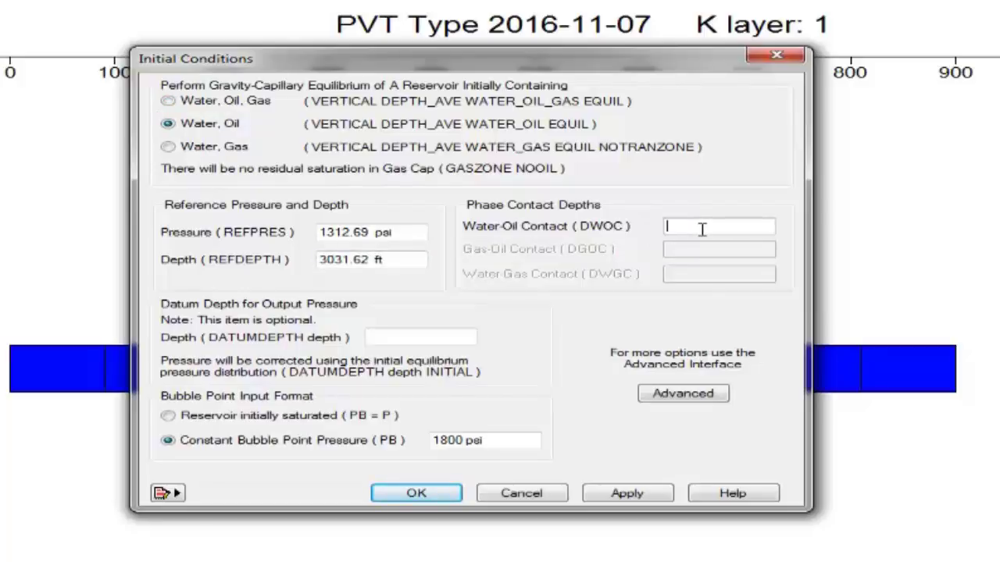
pyautogui.write('306')
pyautogui.write('3')
pyautogui.write('630')
pyautogui.press('BackSpace')
pyautogui.write('1')
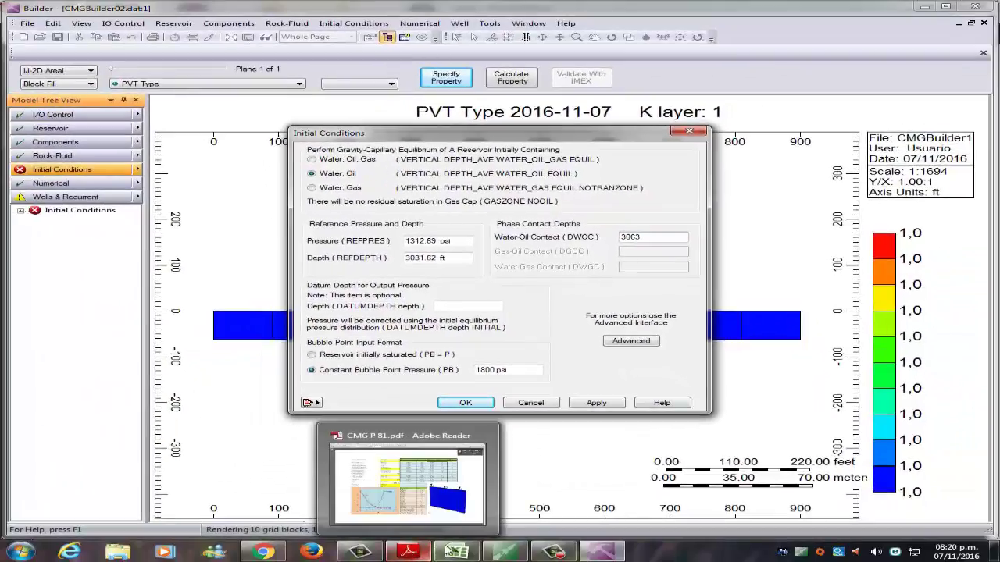
pyautogui.click(447, 551)
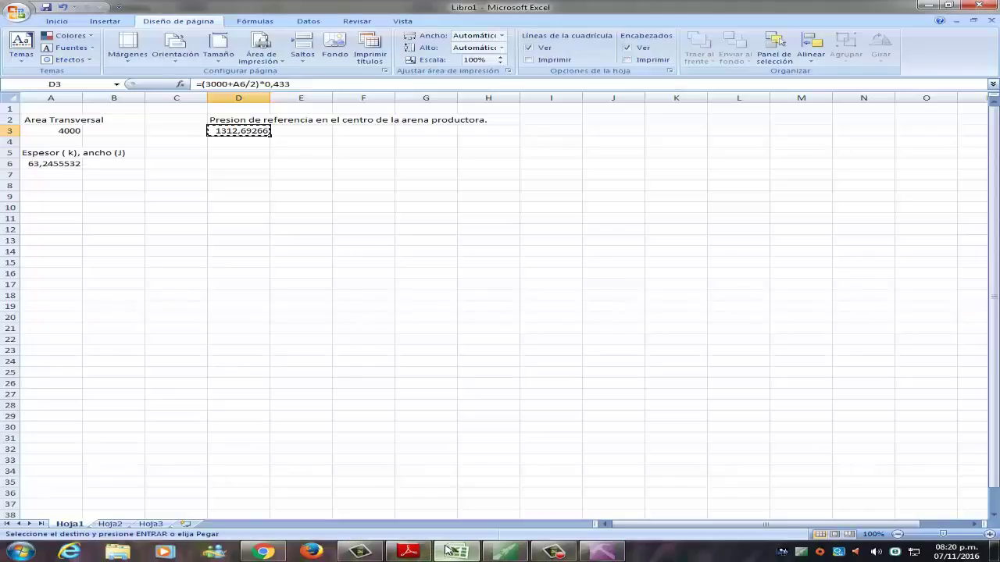
pyautogui.click(611, 553)
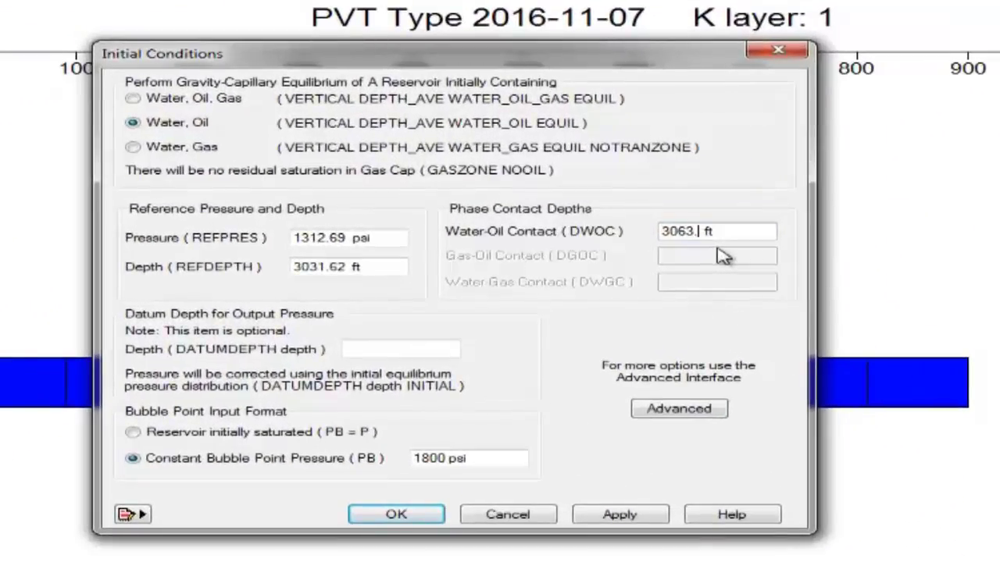
pyautogui.write('24')
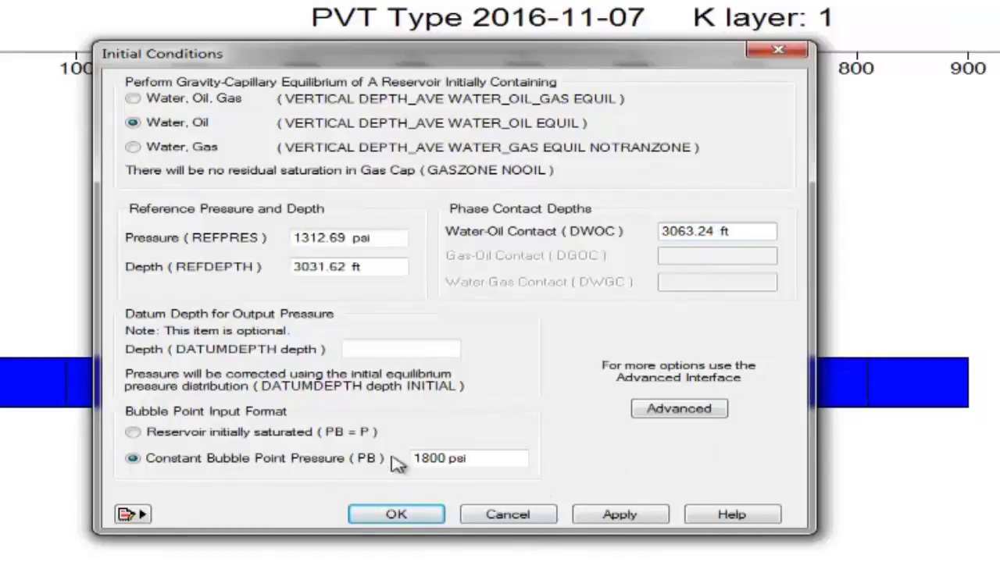
# Set the datum depth for output pressure to 3031.62 ft and accept the initial conditions
pyautogui.click(382, 348)
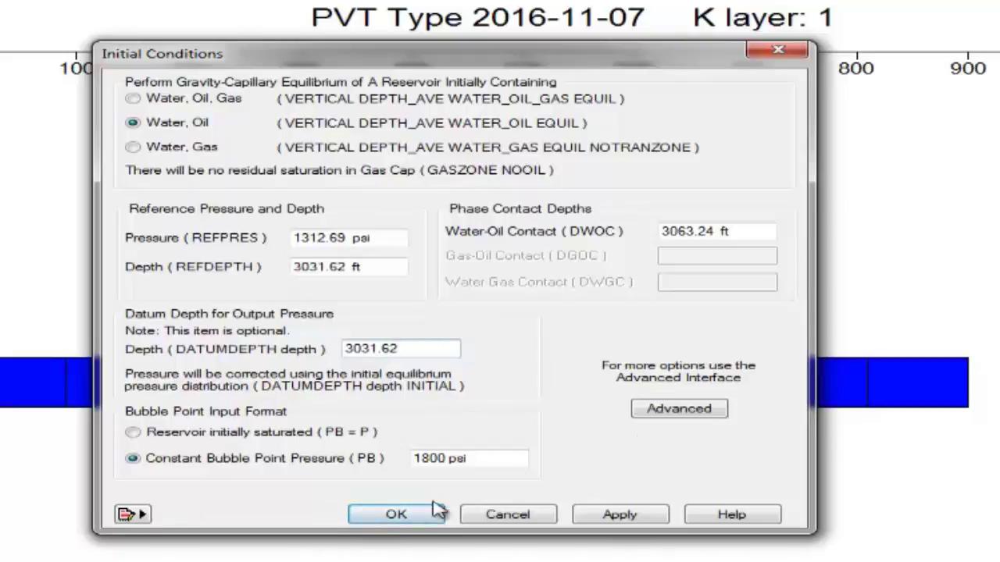
pyautogui.click(619, 515)
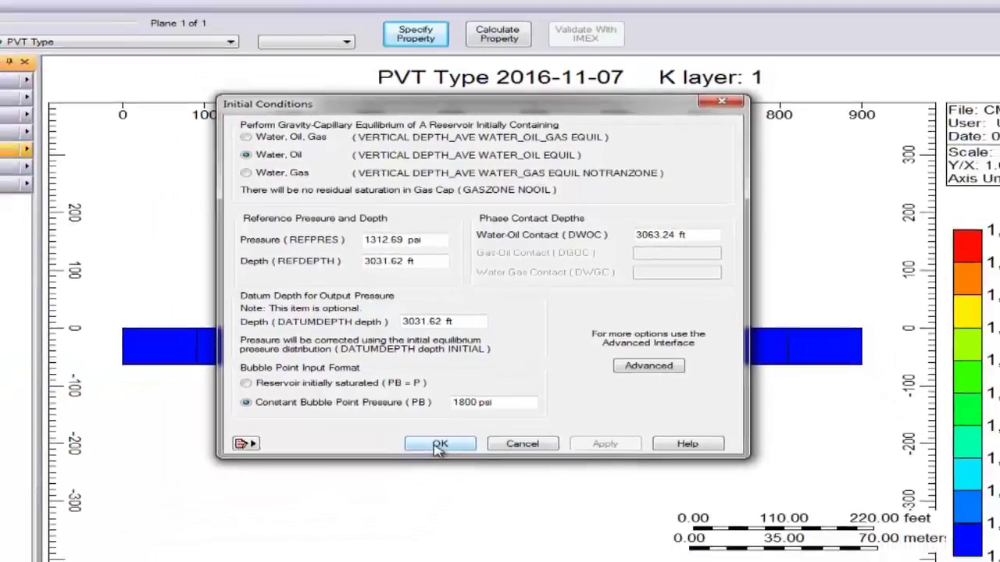
pyautogui.click(396, 515)
# Start a new well named productor and set its type to PRODUCER
pyautogui.click(138, 201)
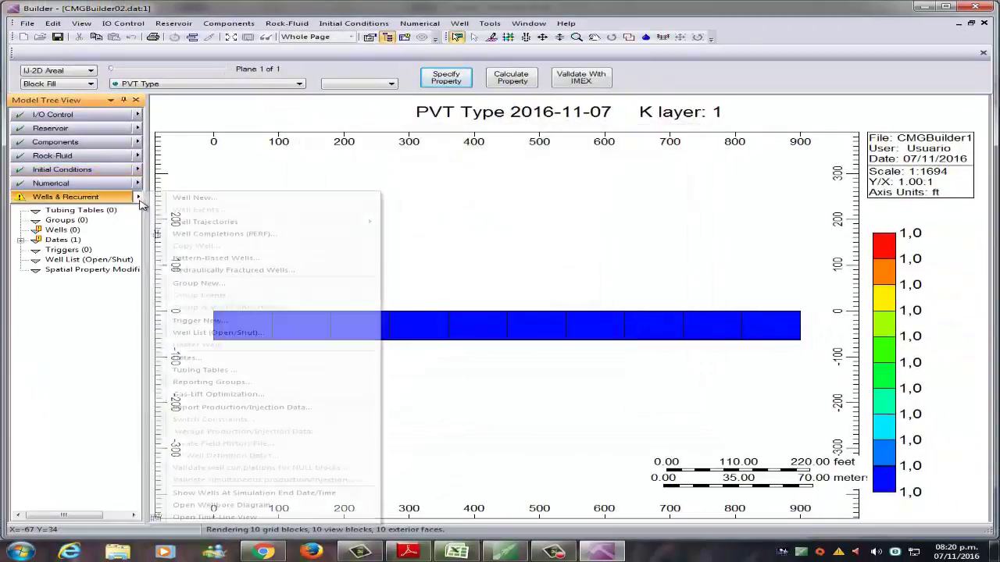
pyautogui.doubleClick(62, 231)
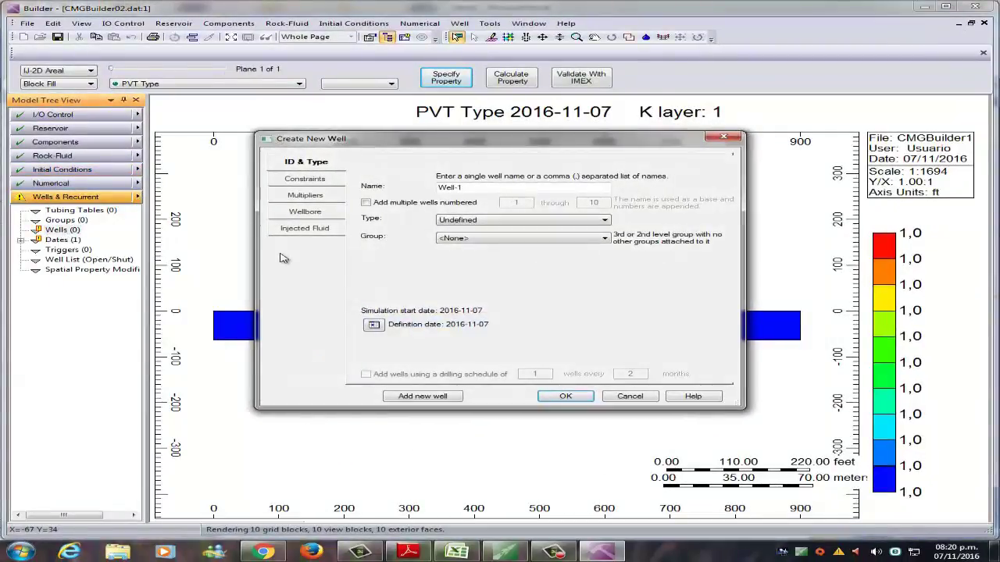
pyautogui.moveTo(470, 186); pyautogui.dragTo(430, 191)
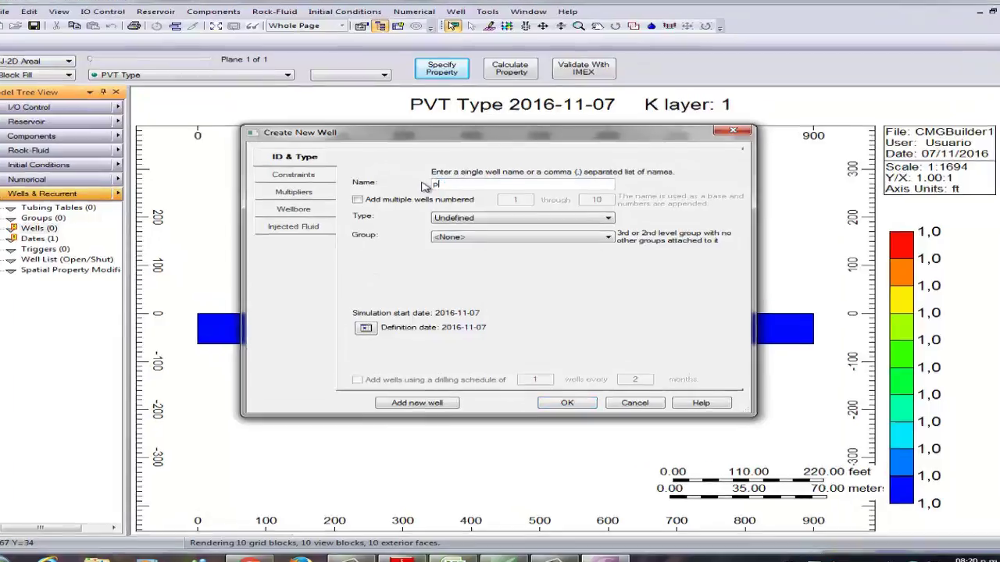
pyautogui.write('productor')
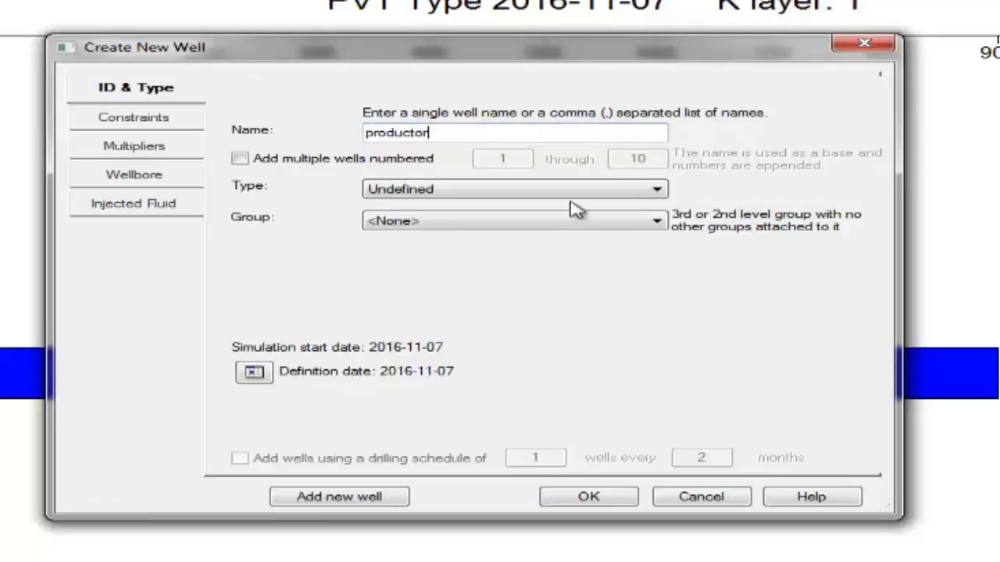
pyautogui.click(622, 192)
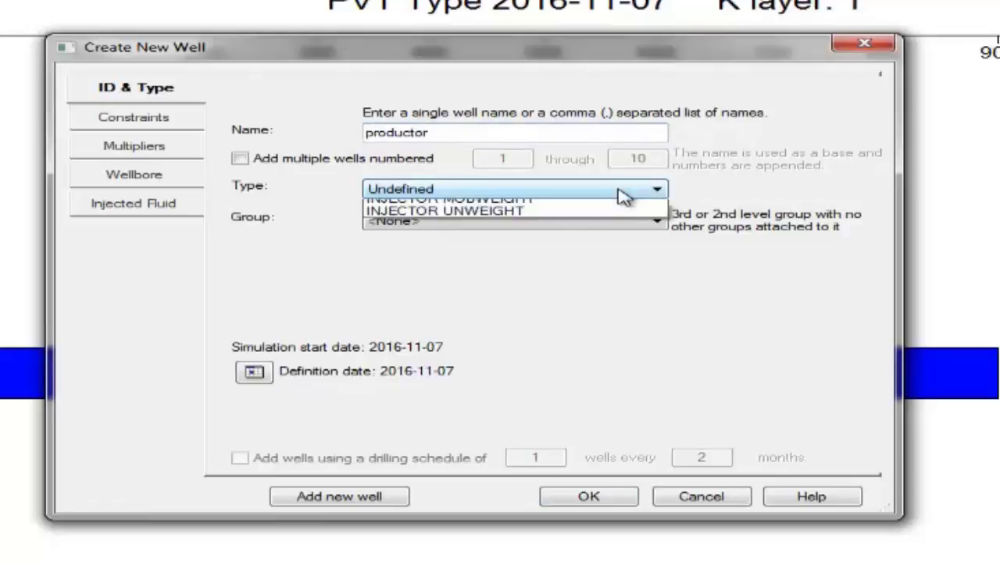
pyautogui.click(564, 223)
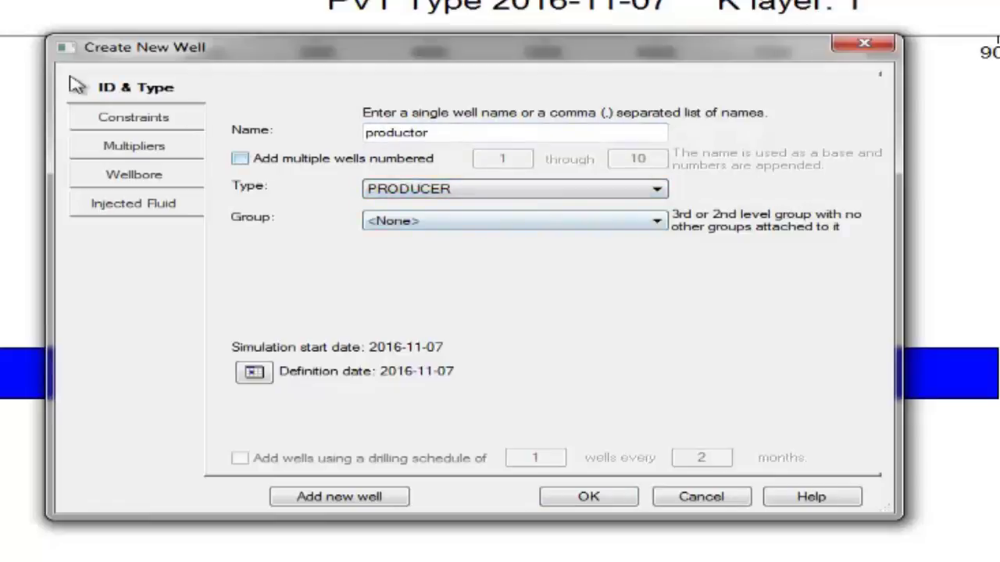
# Give the productor well an OPERATE constraint of maximum STL surface liquid rate 200 bbl/day and create the well
pyautogui.click(129, 117)
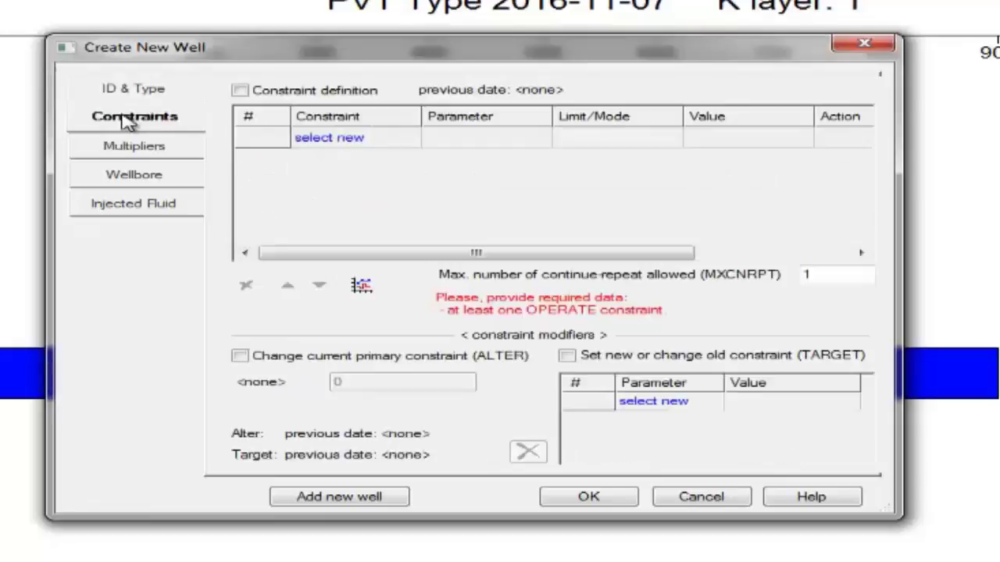
pyautogui.click(240, 91)
pyautogui.click(409, 138)
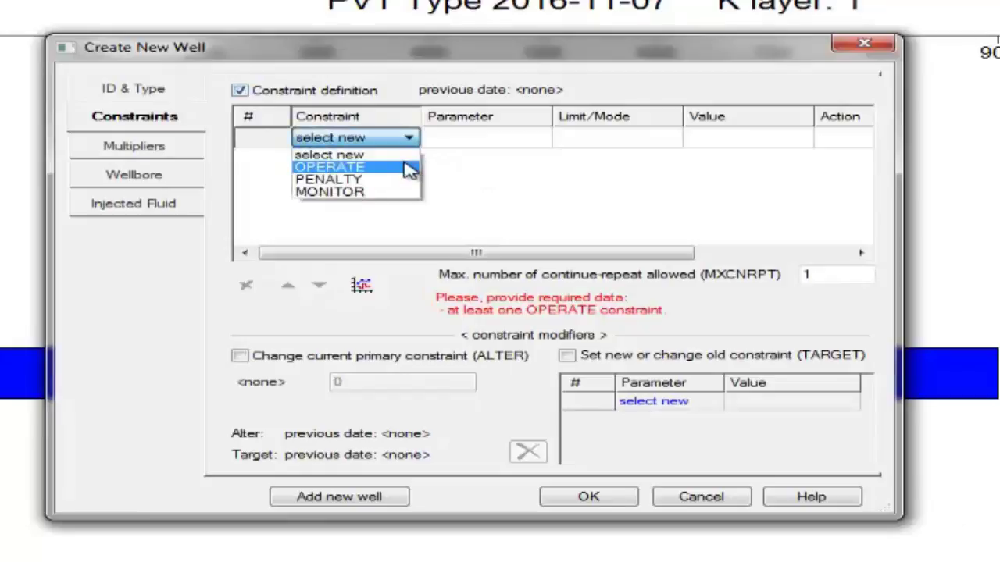
pyautogui.click(409, 163)
pyautogui.click(623, 137)
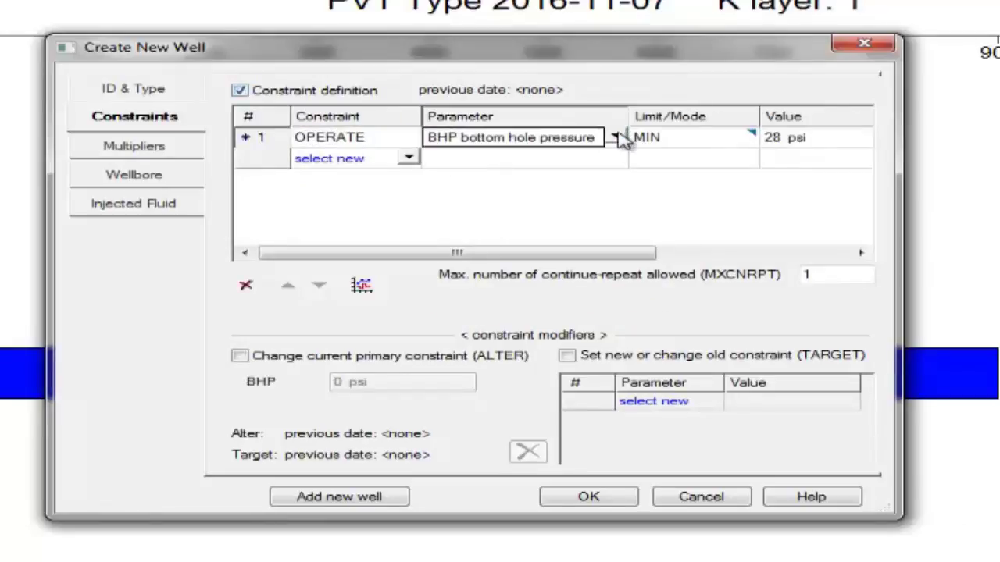
pyautogui.click(616, 138)
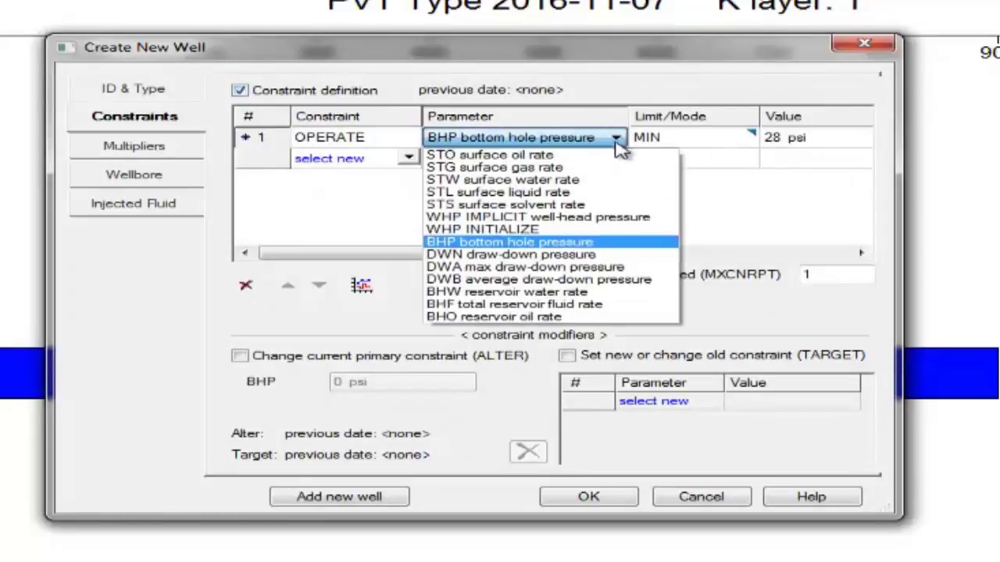
pyautogui.click(533, 194)
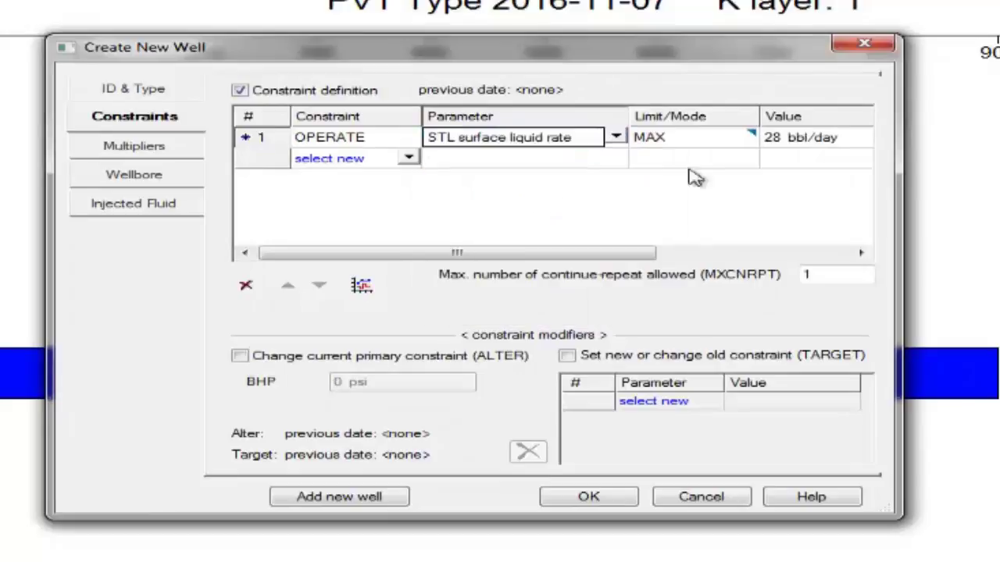
pyautogui.click(797, 147)
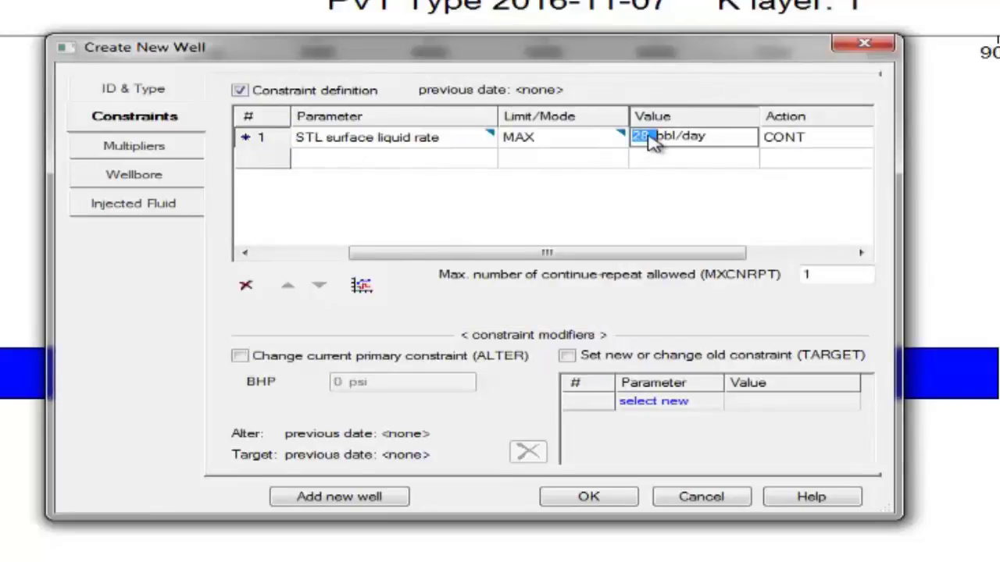
pyautogui.write('200')
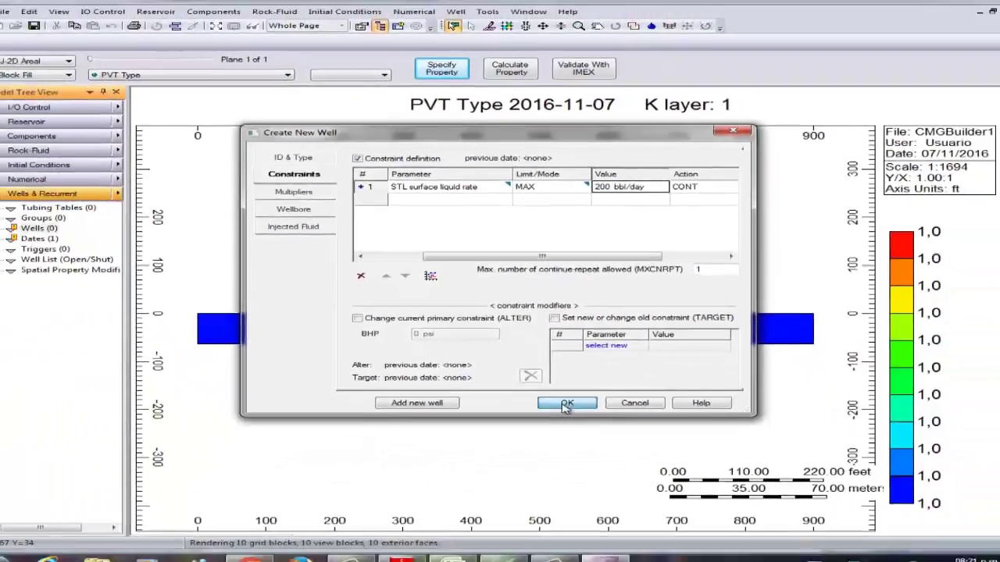
pyautogui.click(566, 403)
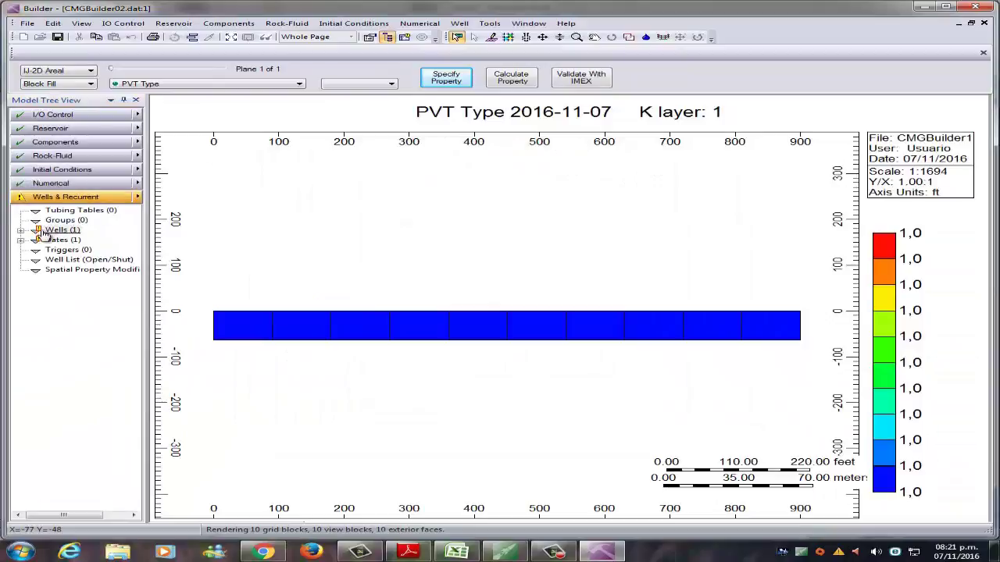
# Perforate the productor well in grid block 5 1 1 and accept the completion data
pyautogui.doubleClick(32, 233)
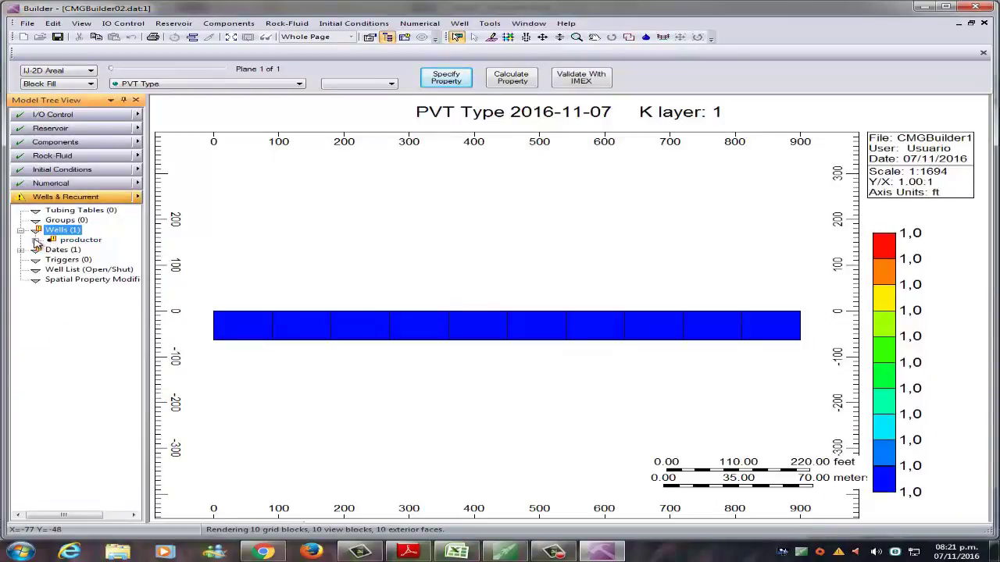
pyautogui.click(36, 241)
pyautogui.doubleClick(78, 250)
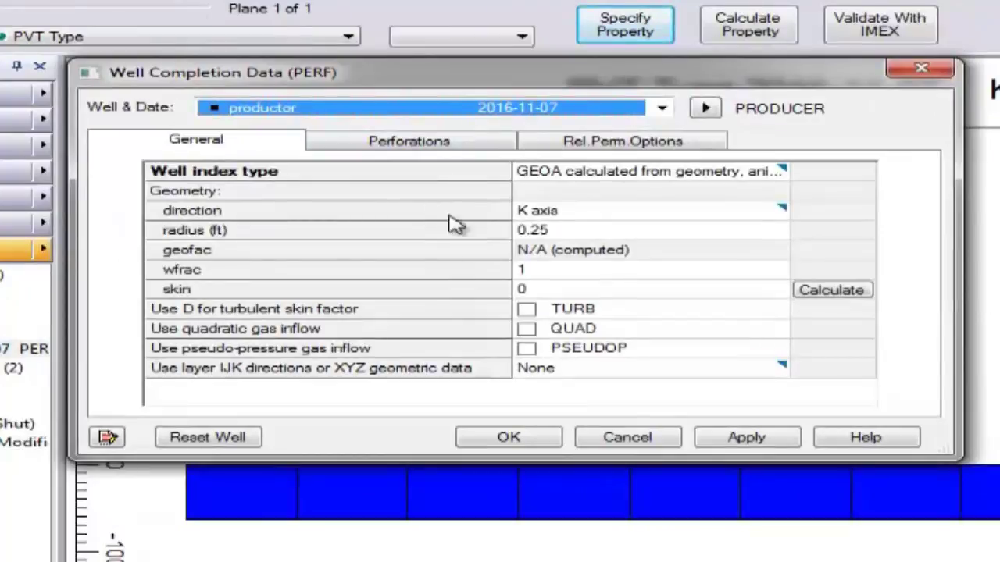
pyautogui.click(432, 143)
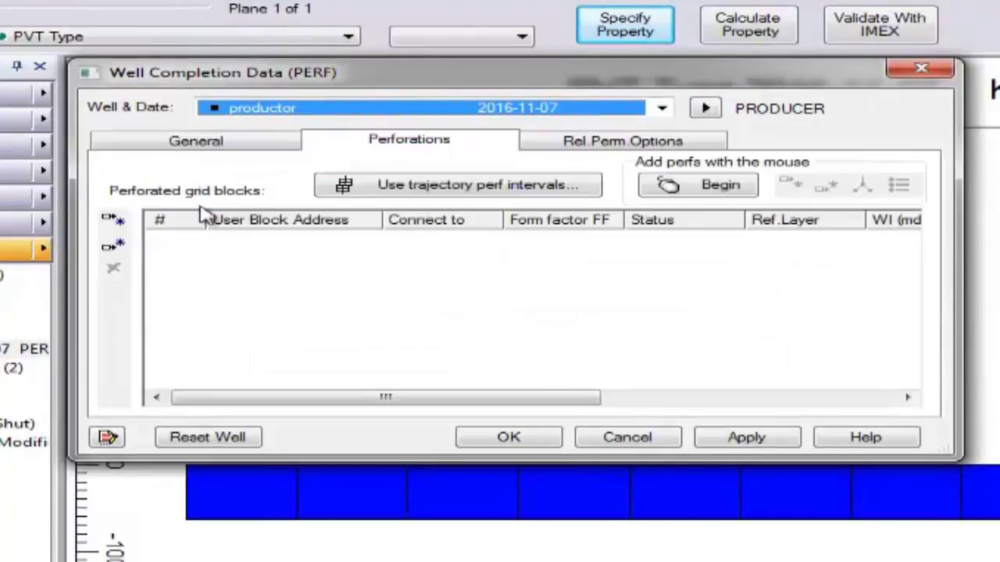
pyautogui.click(114, 246)
pyautogui.click(239, 240)
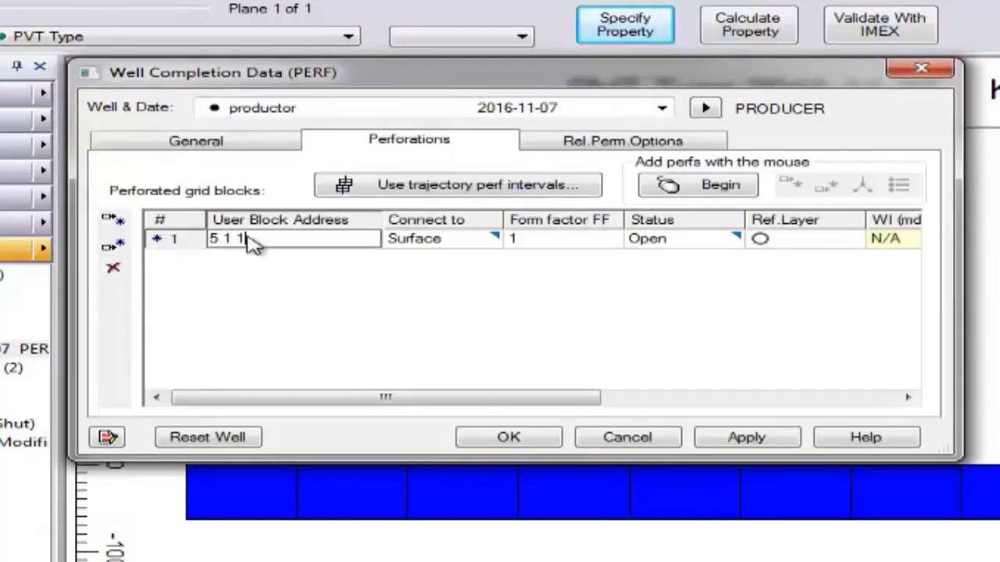
pyautogui.click(744, 438)
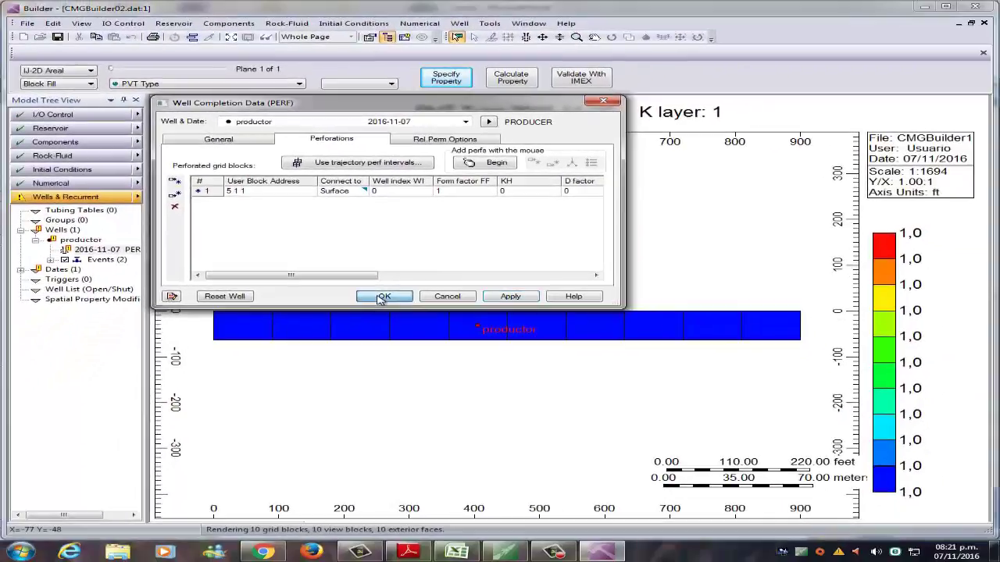
pyautogui.click(492, 418)
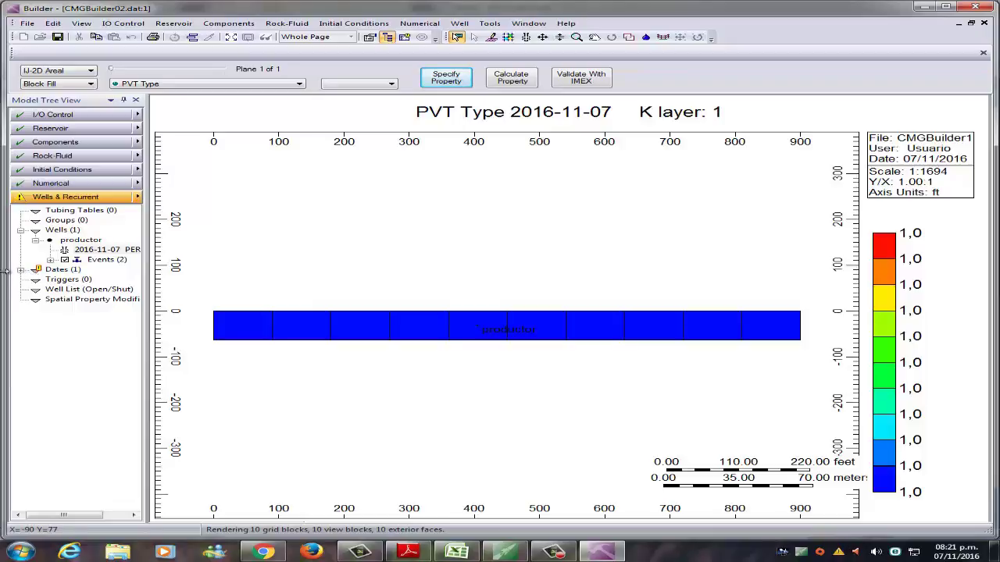
# Add 2019-11-07 as a new simulation date, three years after the start date
pyautogui.click(20, 269)
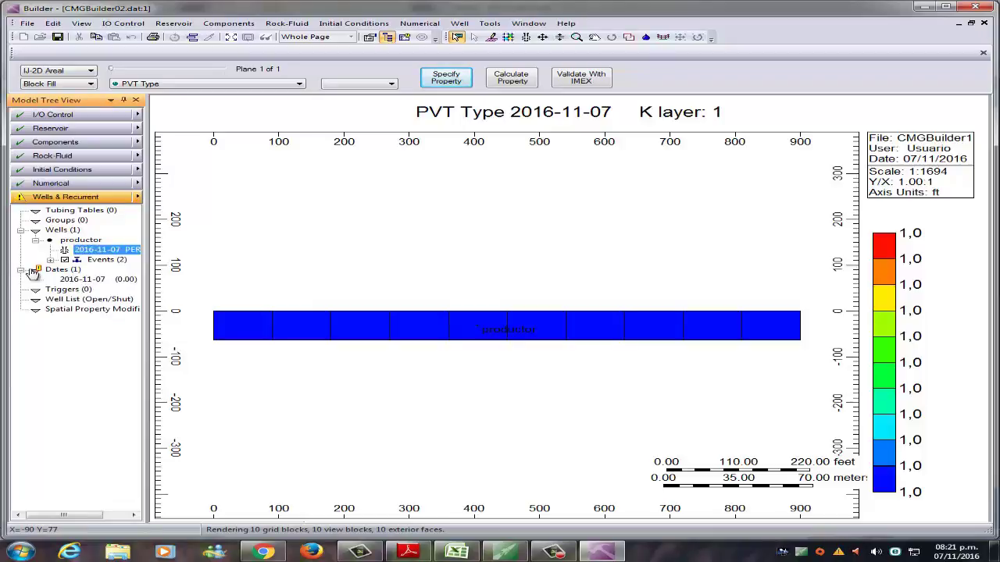
pyautogui.click(92, 280)
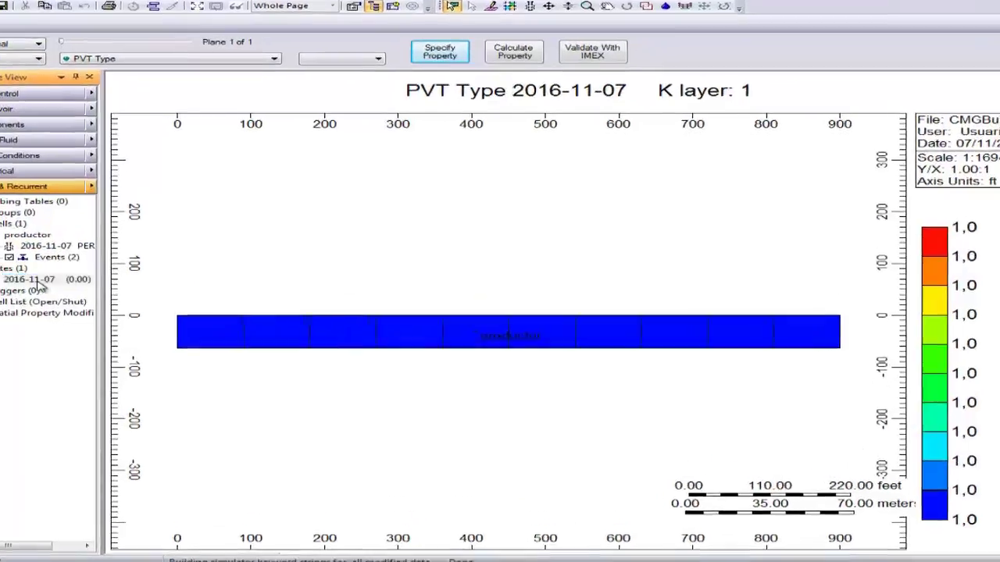
pyautogui.doubleClick(91, 281)
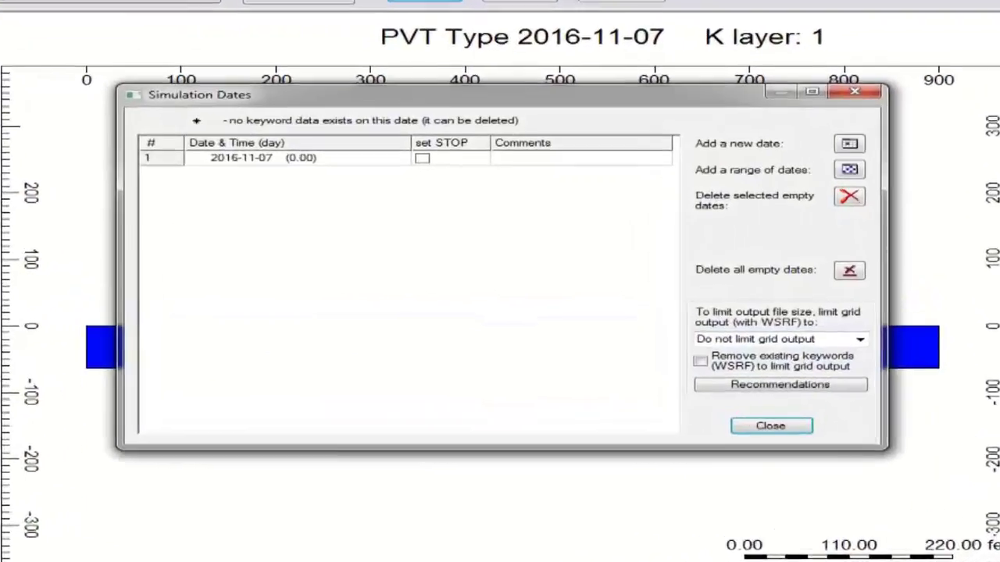
pyautogui.click(894, 127)
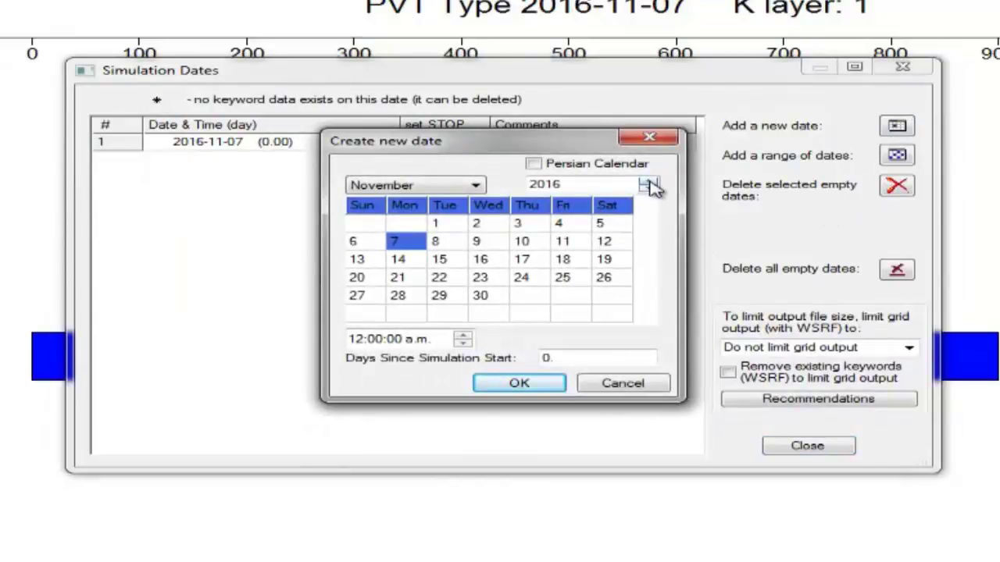
pyautogui.click(647, 181)
pyautogui.click(648, 181)
pyautogui.click(647, 181)
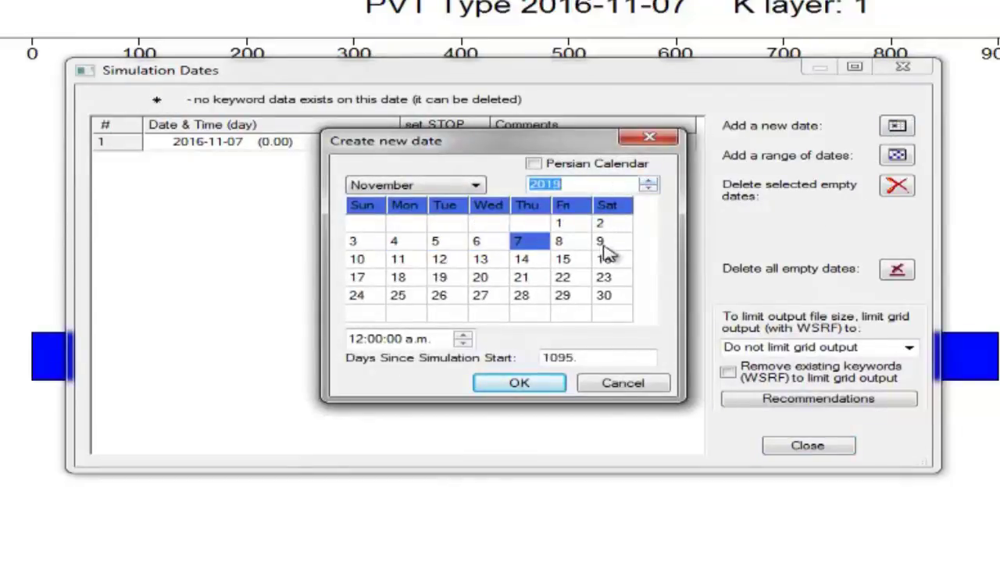
pyautogui.click(526, 384)
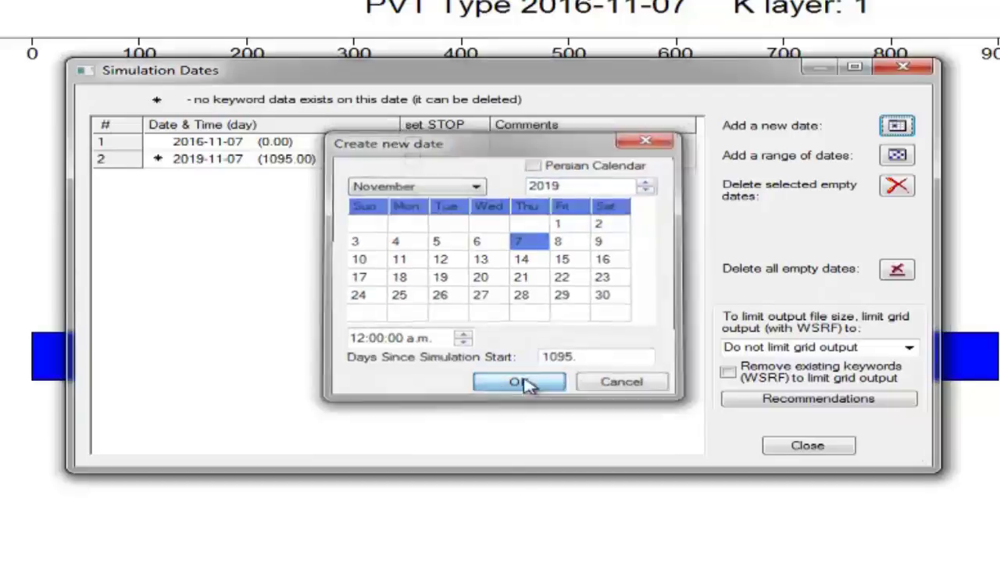
# Add a range of simulation dates from 2016-11-07 to 2019-11-07 with a step of 1 month
pyautogui.click(896, 155)
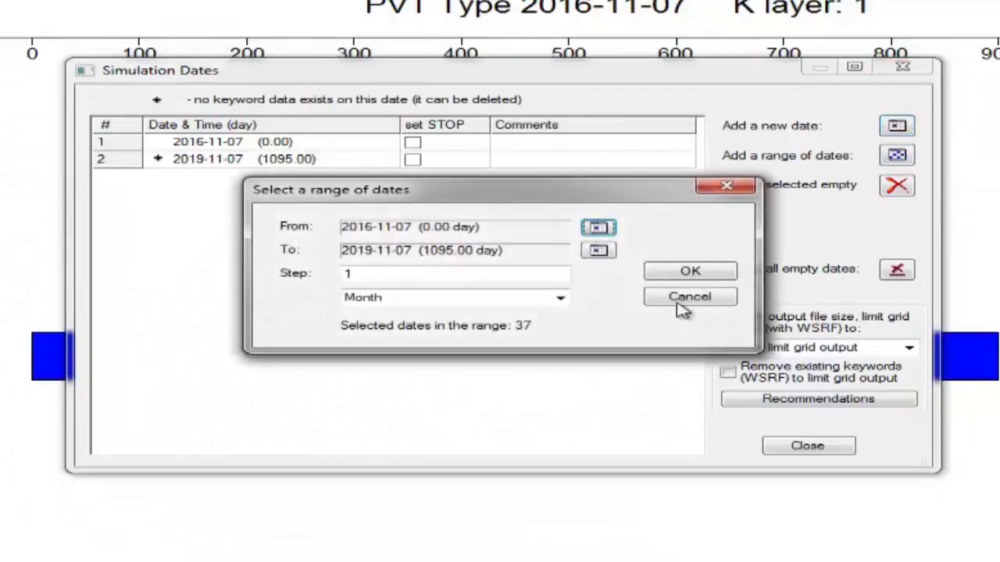
pyautogui.click(691, 278)
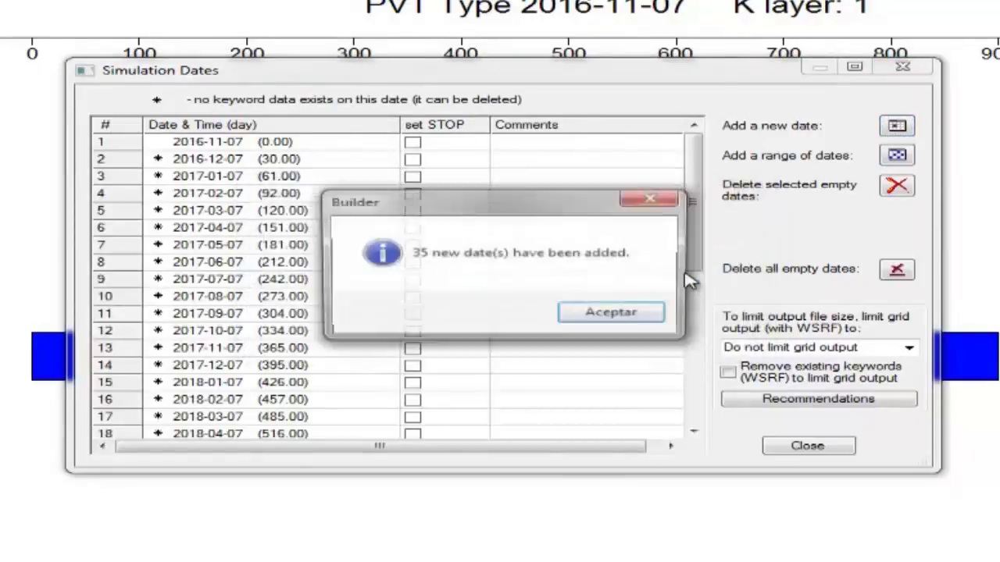
pyautogui.click(617, 313)
# Set the simulation STOP on the last date, 2019-11-07, and close the simulation dates
pyautogui.moveTo(693, 208); pyautogui.dragTo(656, 393)
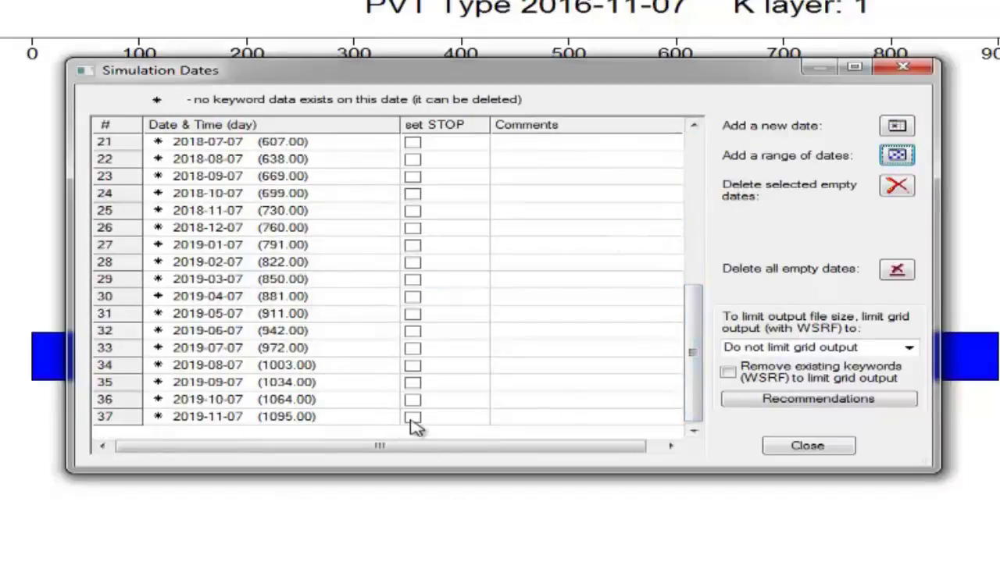
pyautogui.click(413, 418)
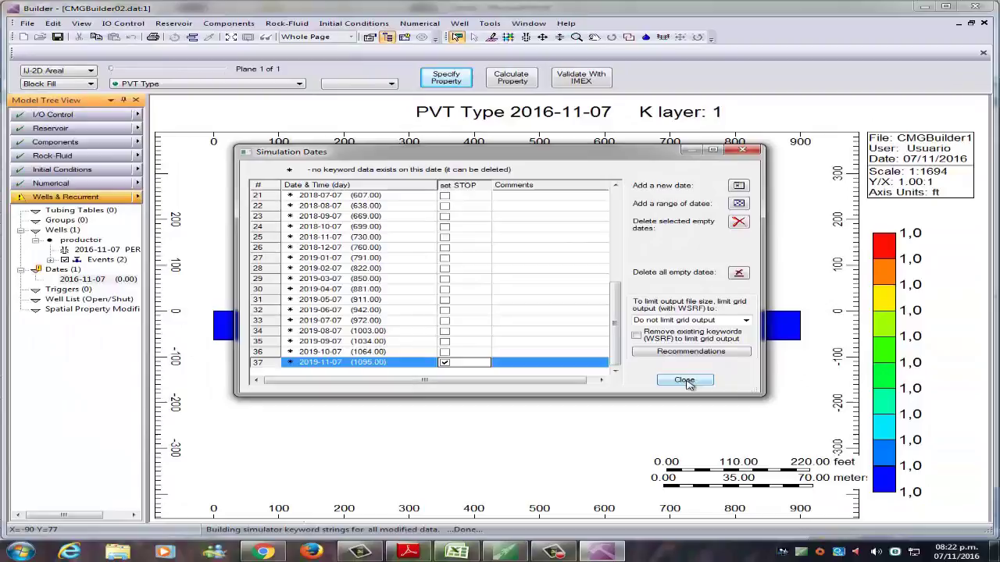
pyautogui.click(806, 445)
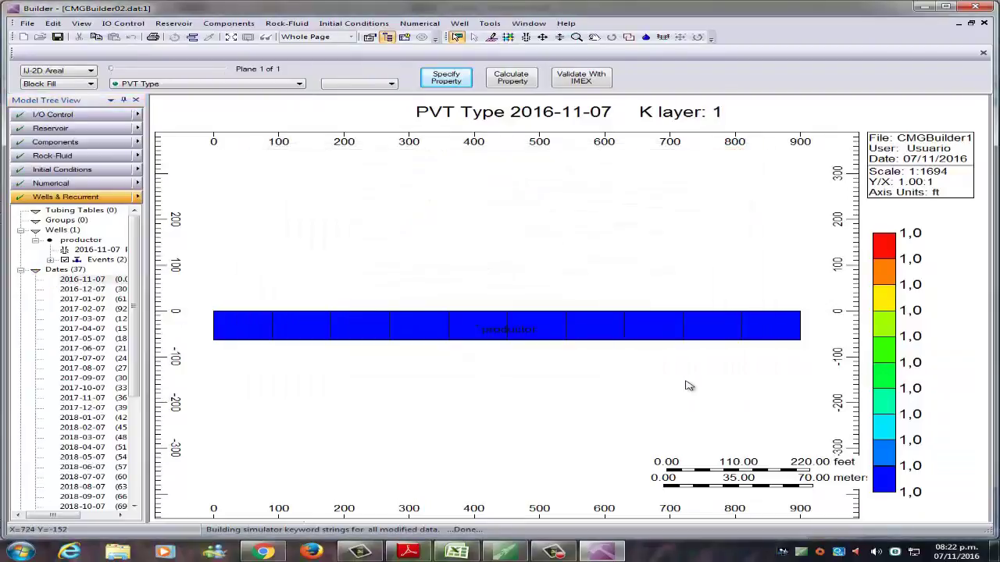
pyautogui.click(21, 270)
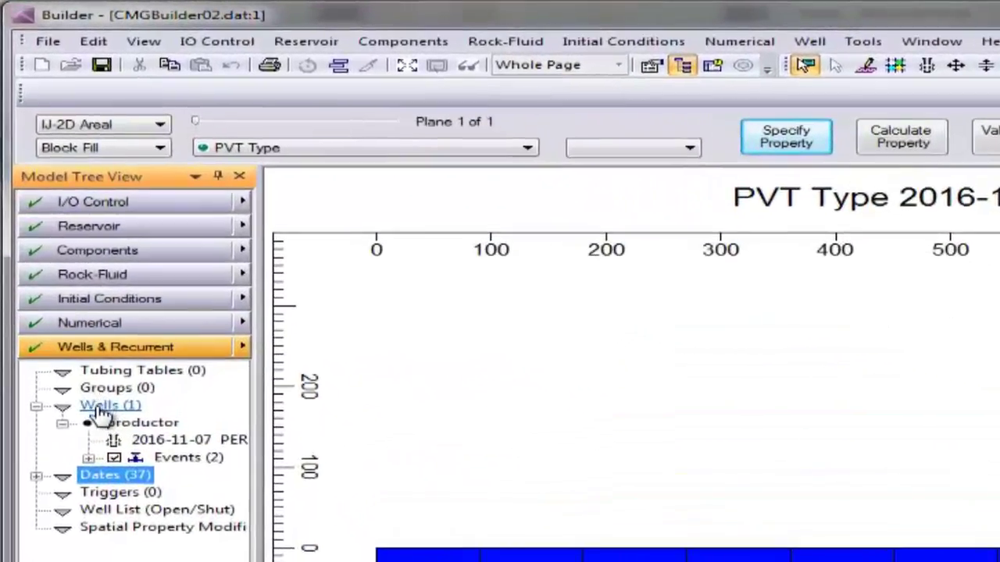
# Create a new well named inyector 1 with type INJECTOR MOBWEIGHT
pyautogui.rightClick(62, 231)
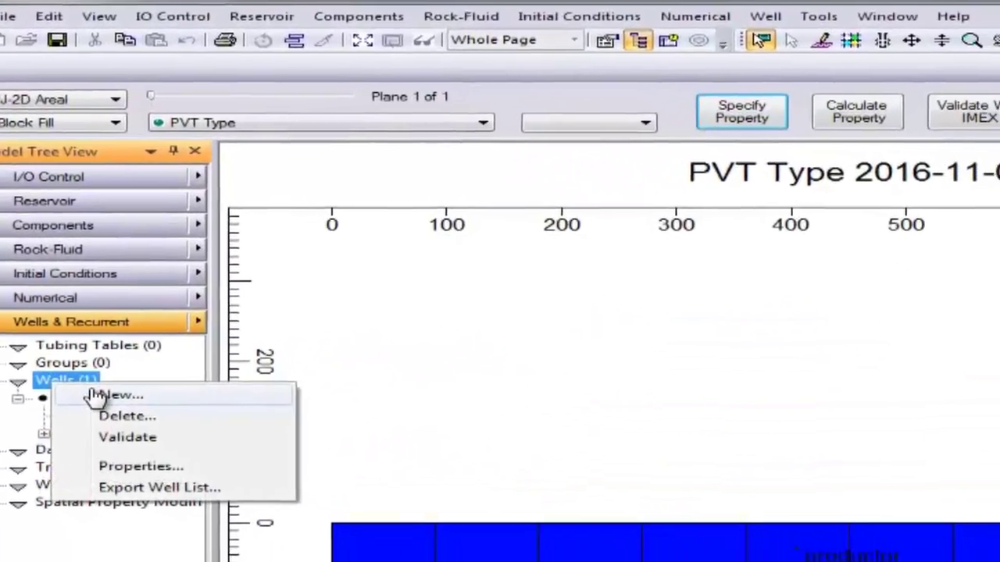
pyautogui.click(156, 420)
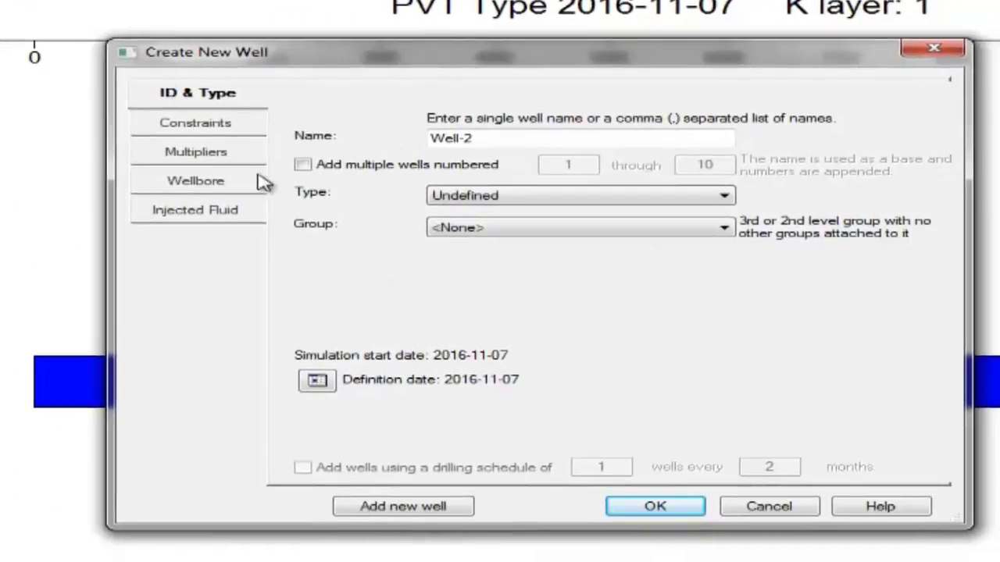
pyautogui.moveTo(534, 136); pyautogui.dragTo(350, 155)
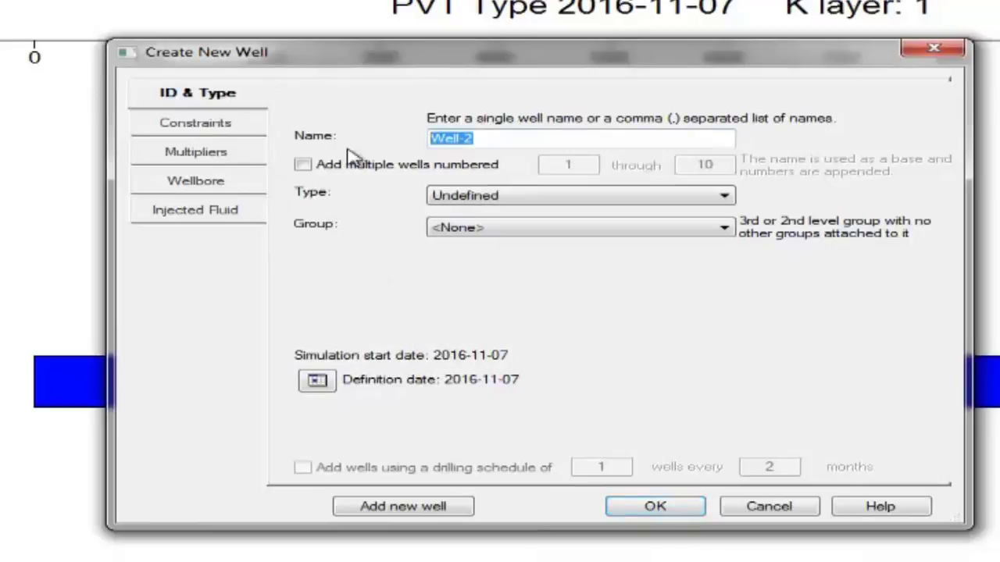
pyautogui.write('inyector 1')
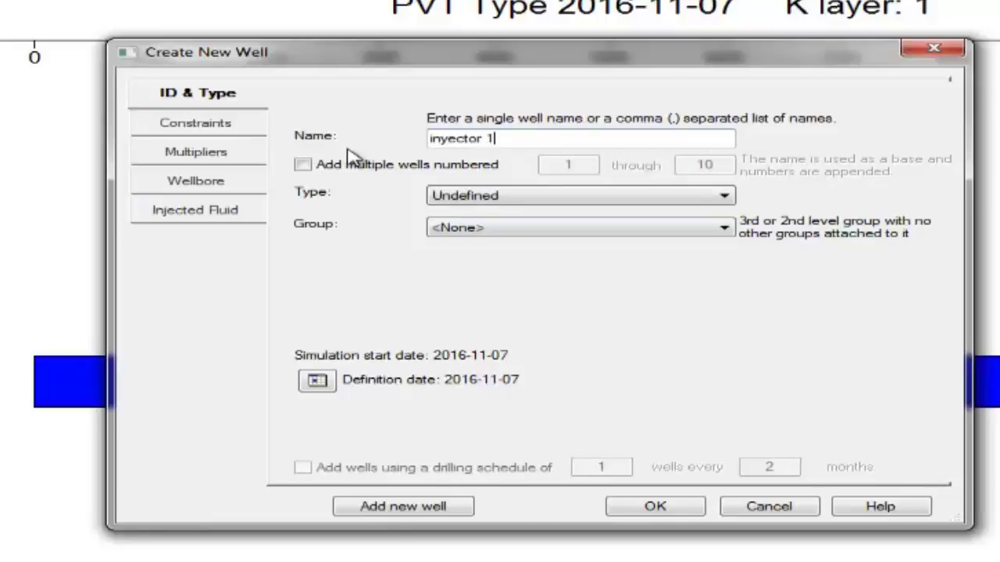
pyautogui.click(592, 196)
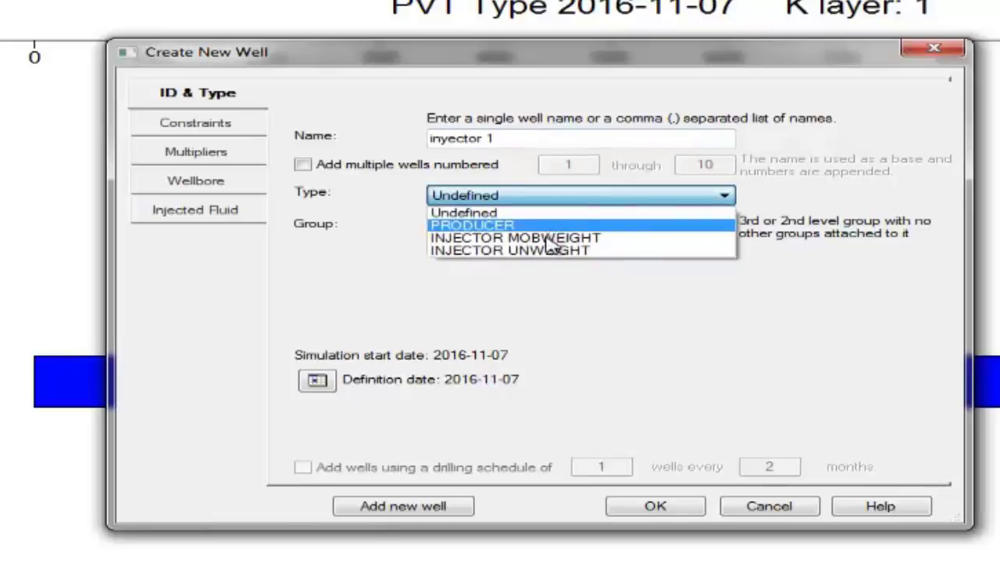
pyautogui.click(551, 239)
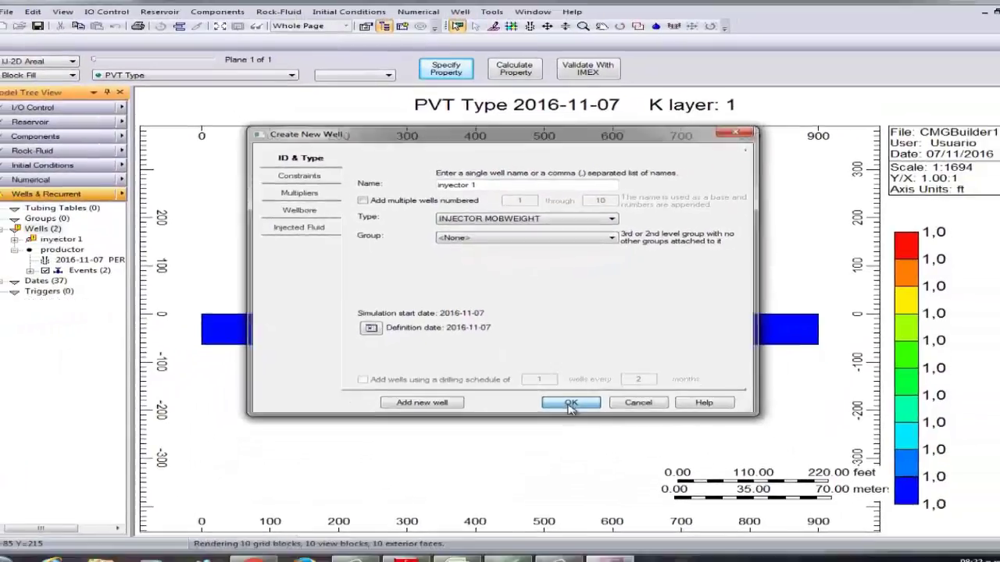
pyautogui.click(655, 508)
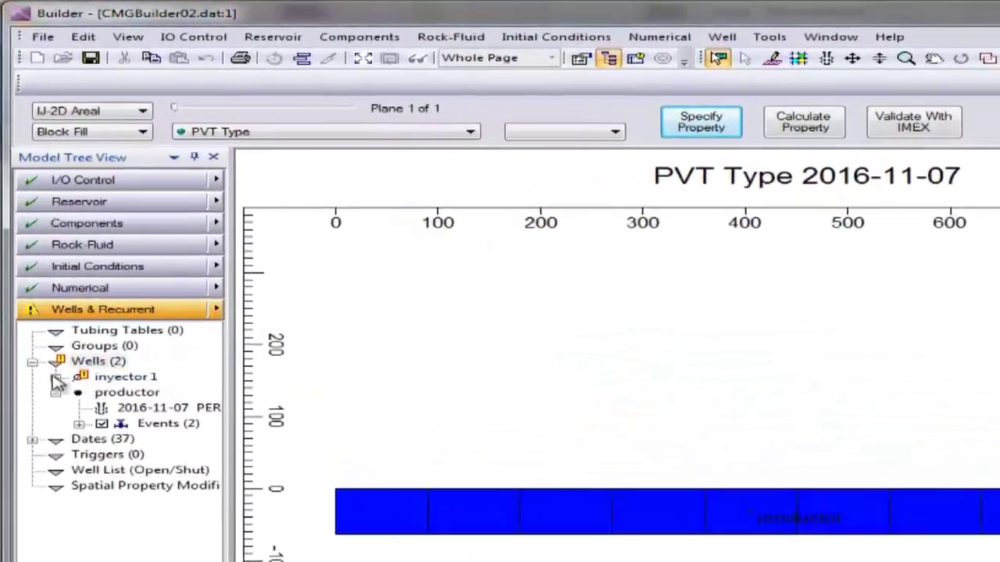
# Perforate the inyector 1 well in the first grid block of the row and accept the completion data
pyautogui.click(35, 240)
pyautogui.doubleClick(139, 416)
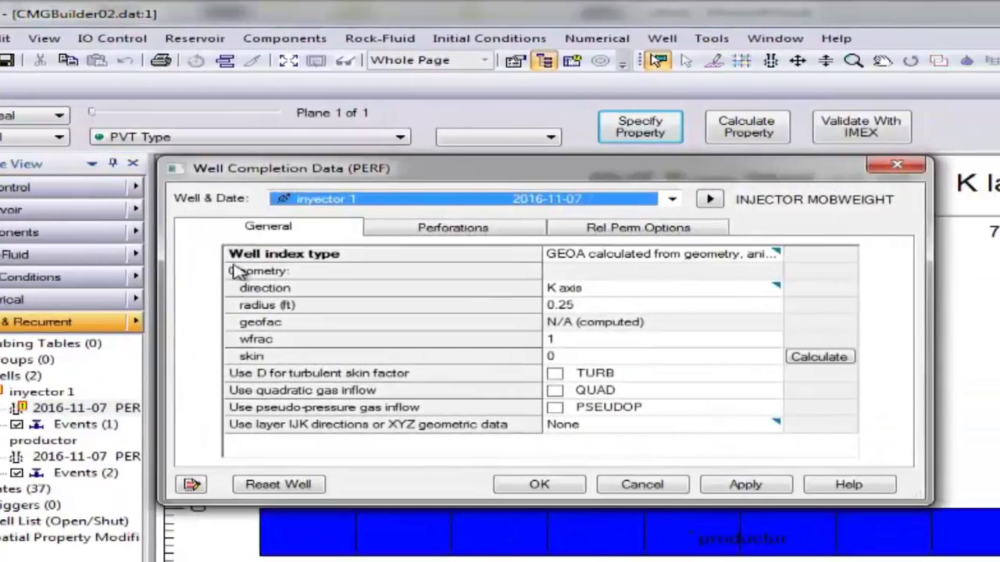
pyautogui.click(421, 227)
pyautogui.click(196, 316)
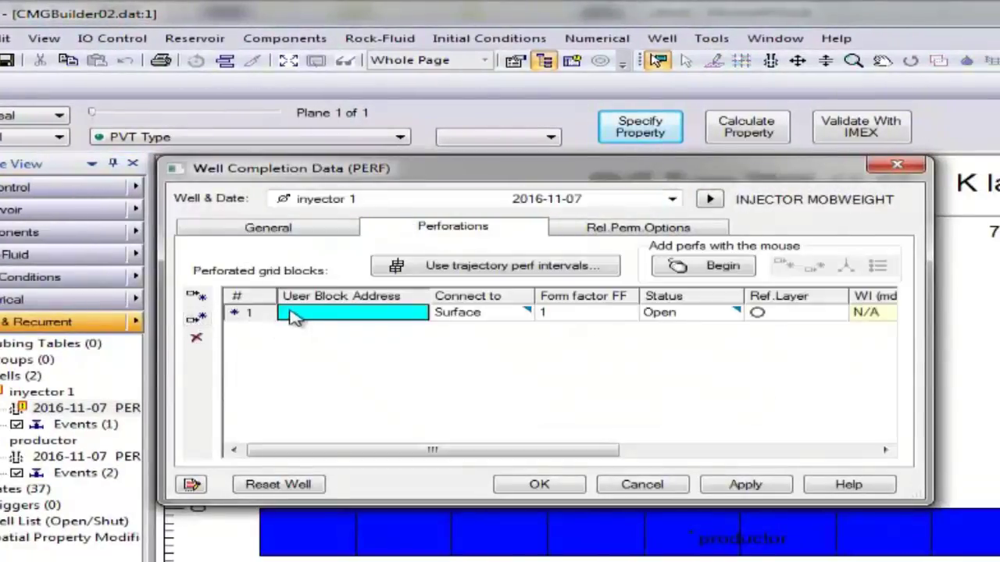
pyautogui.click(281, 317)
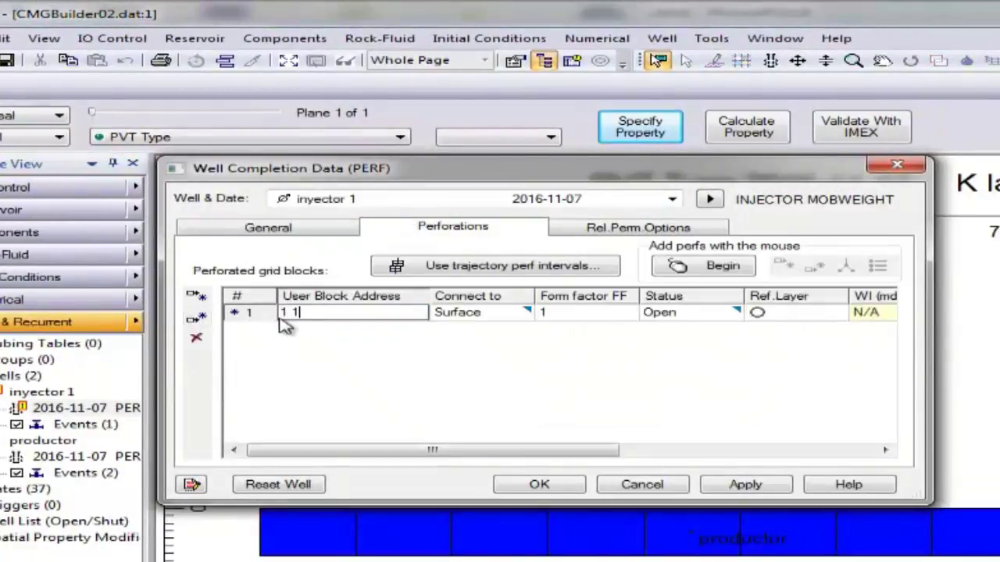
pyautogui.click(745, 485)
pyautogui.click(547, 488)
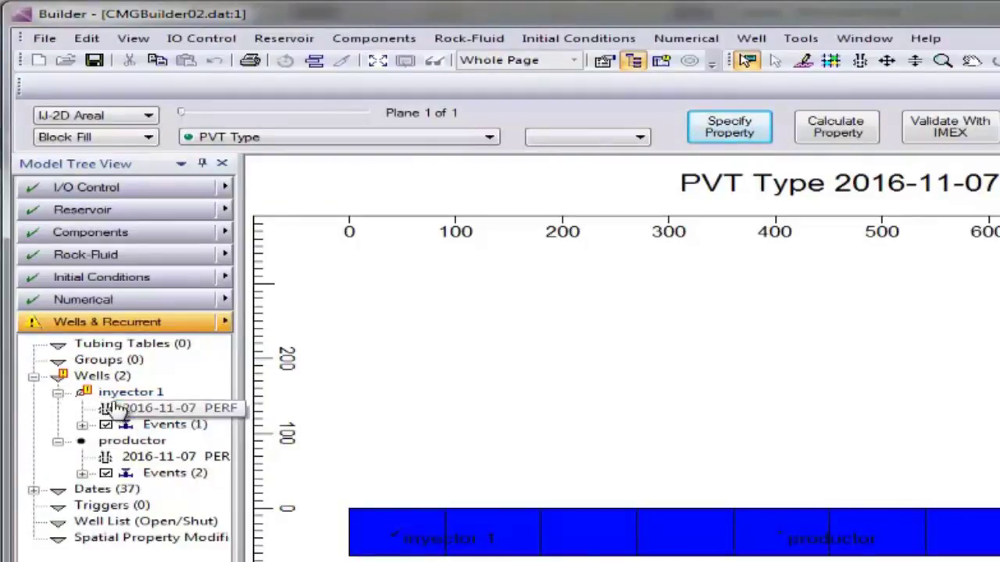
# Add an OPERATE constraint on STW surface water rate to the inyector 1 well events at 2016-11-07
pyautogui.doubleClick(113, 392)
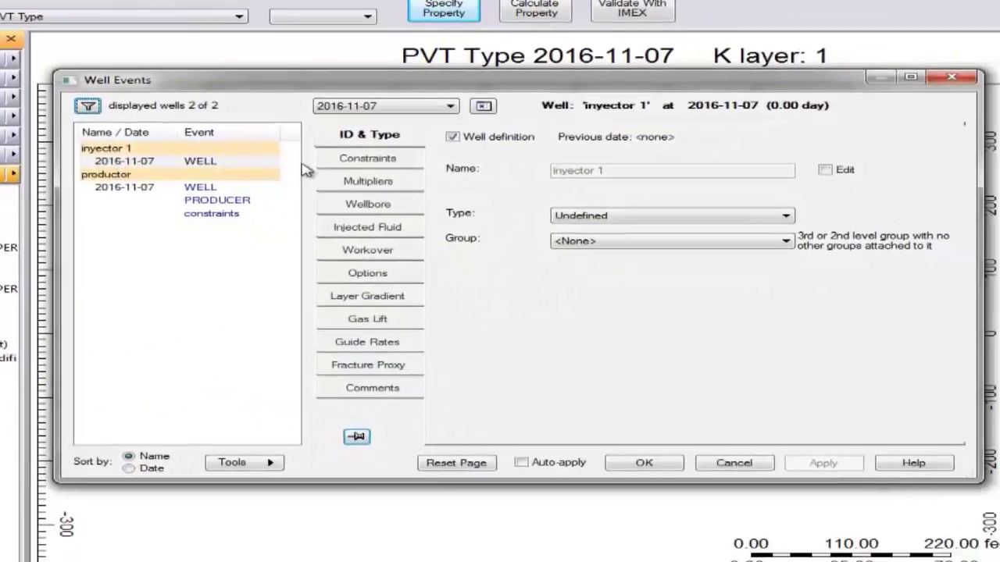
pyautogui.click(362, 160)
pyautogui.click(453, 136)
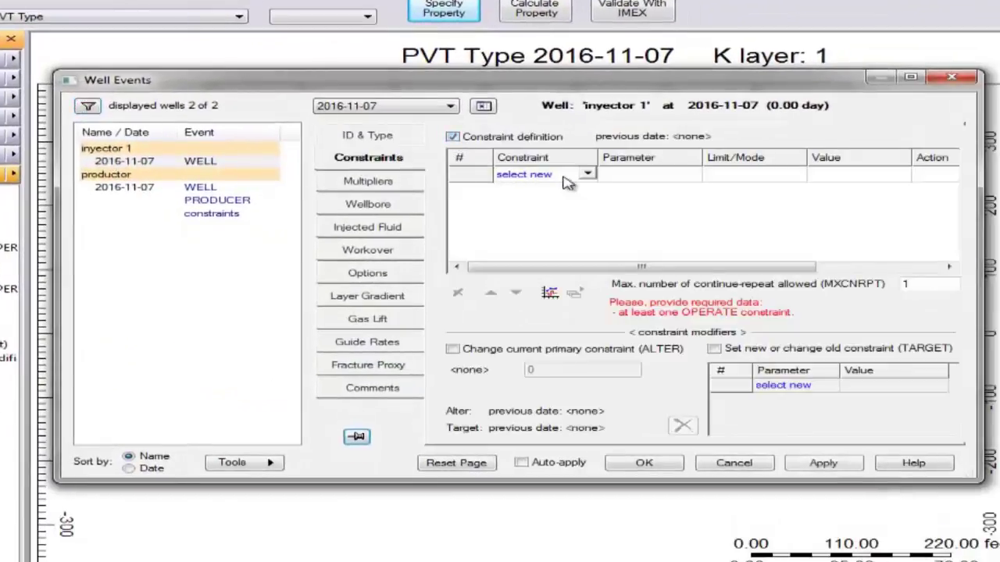
pyautogui.click(578, 178)
pyautogui.click(576, 194)
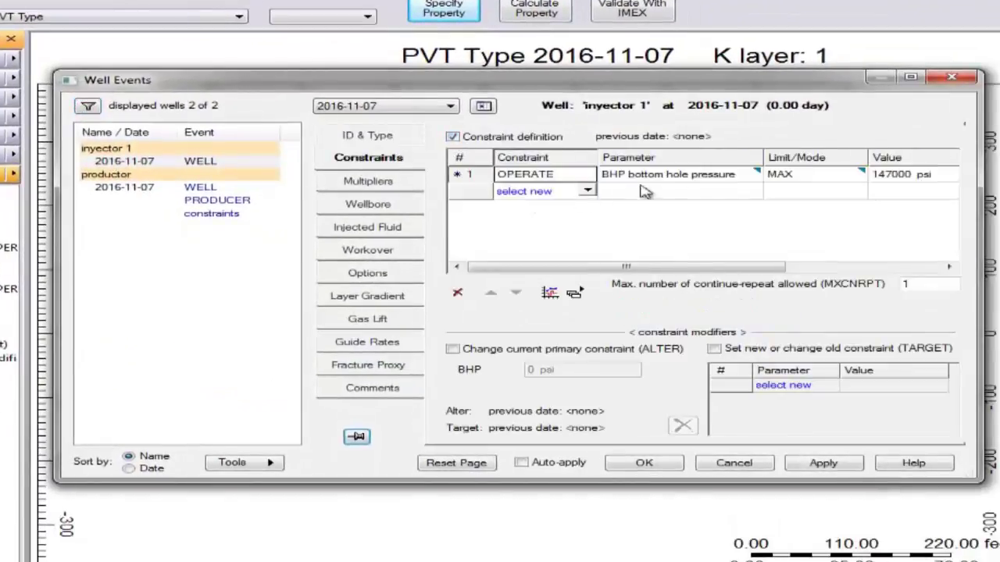
pyautogui.click(751, 178)
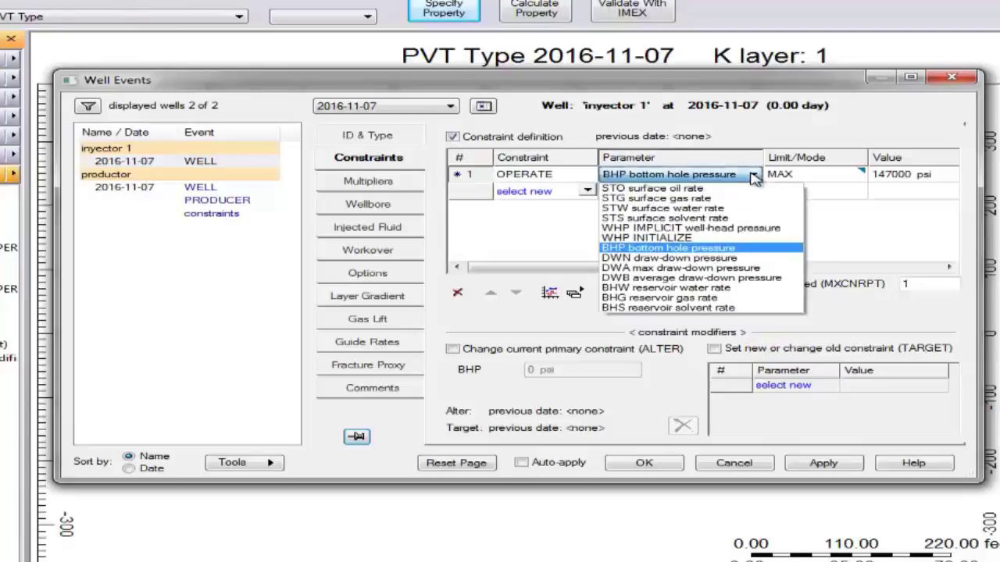
pyautogui.click(719, 208)
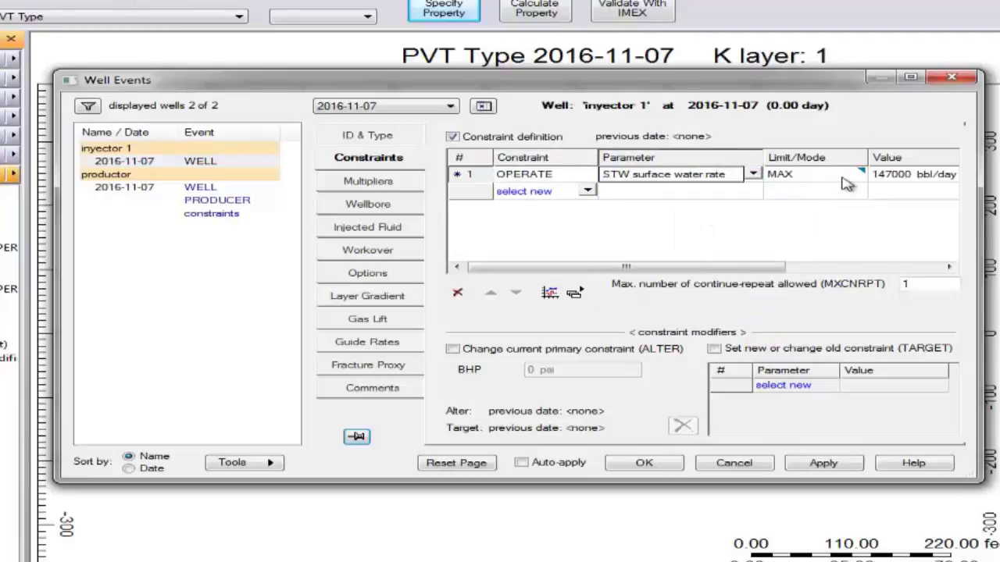
# Set the maximum surface water rate of inyector 1 to 100 bbl/day and accept the well events
pyautogui.click(920, 177)
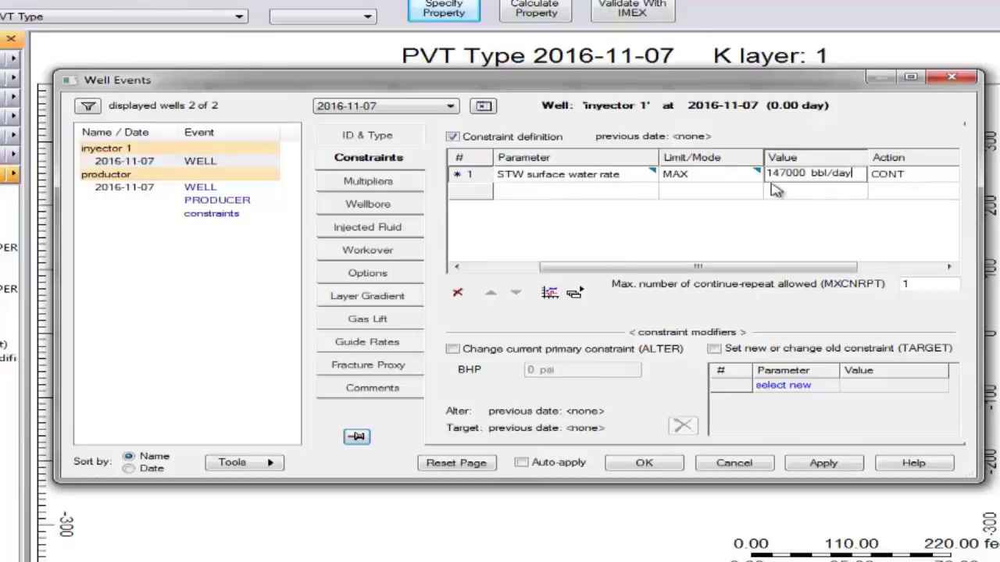
pyautogui.doubleClick(805, 174)
pyautogui.write('1')
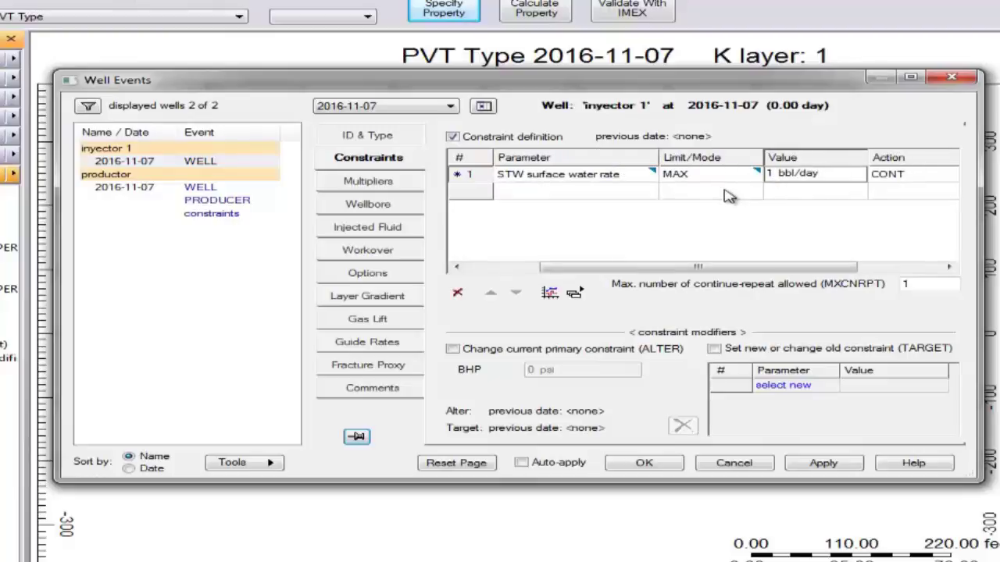
pyautogui.click(836, 465)
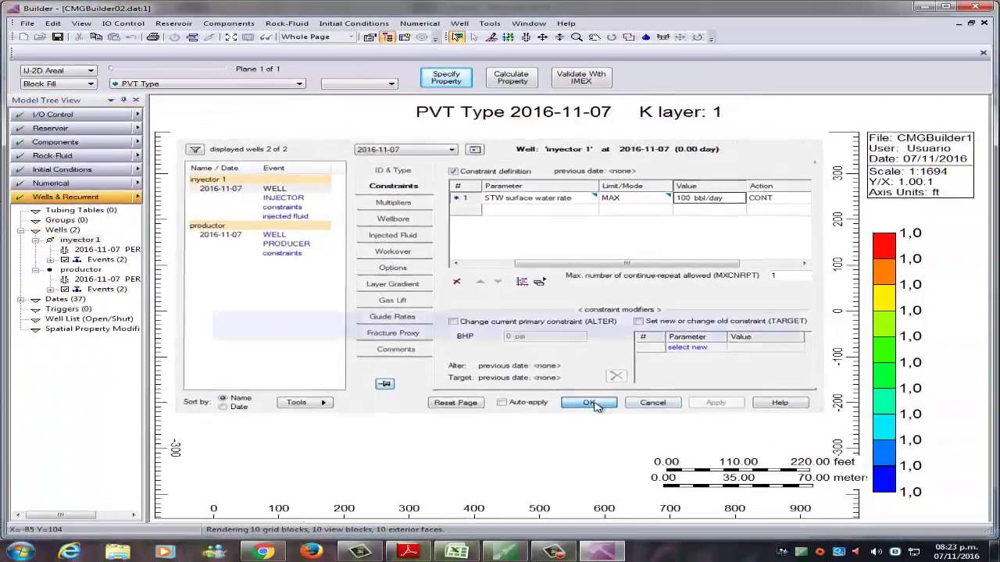
pyautogui.click(590, 403)
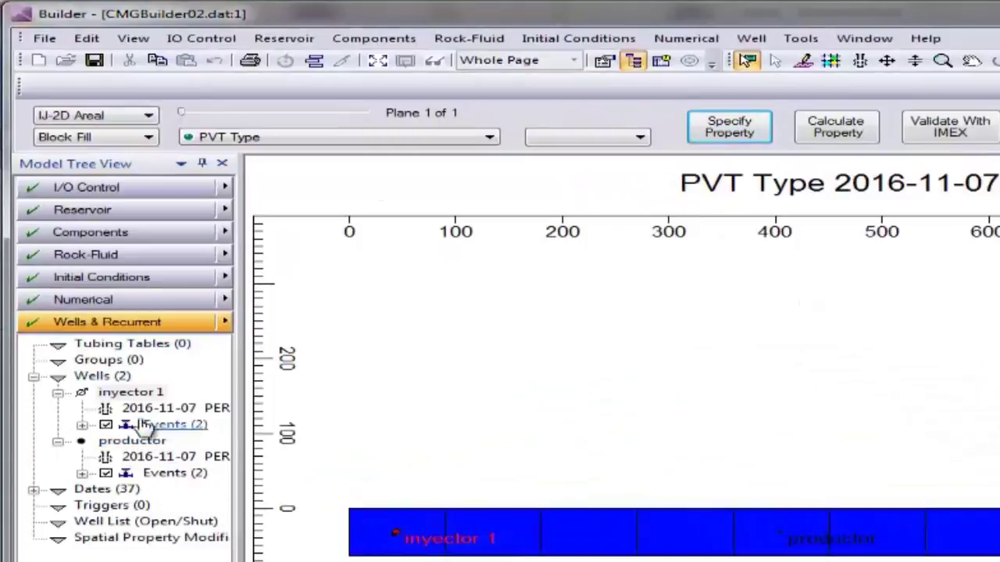
# Start a new well named inyector 2 and set its type to INJECTOR MOBWEIGHT
pyautogui.click(98, 377)
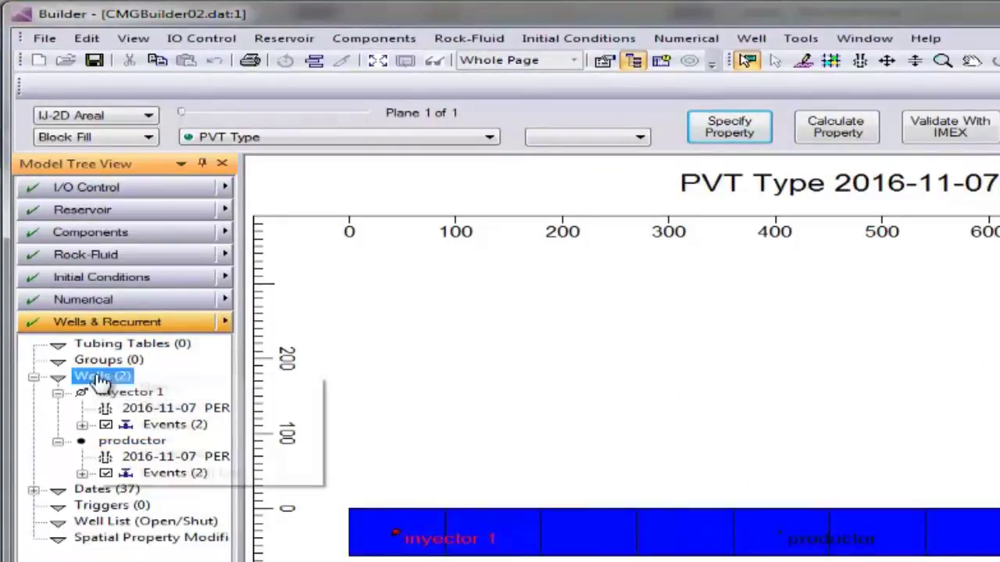
pyautogui.rightClick(98, 377)
pyautogui.click(92, 387)
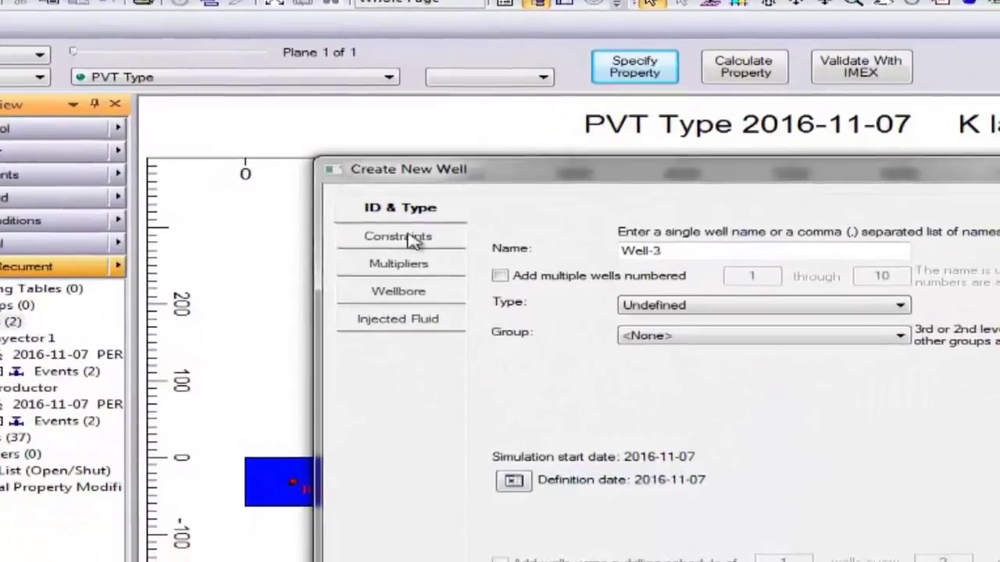
pyautogui.click(414, 240)
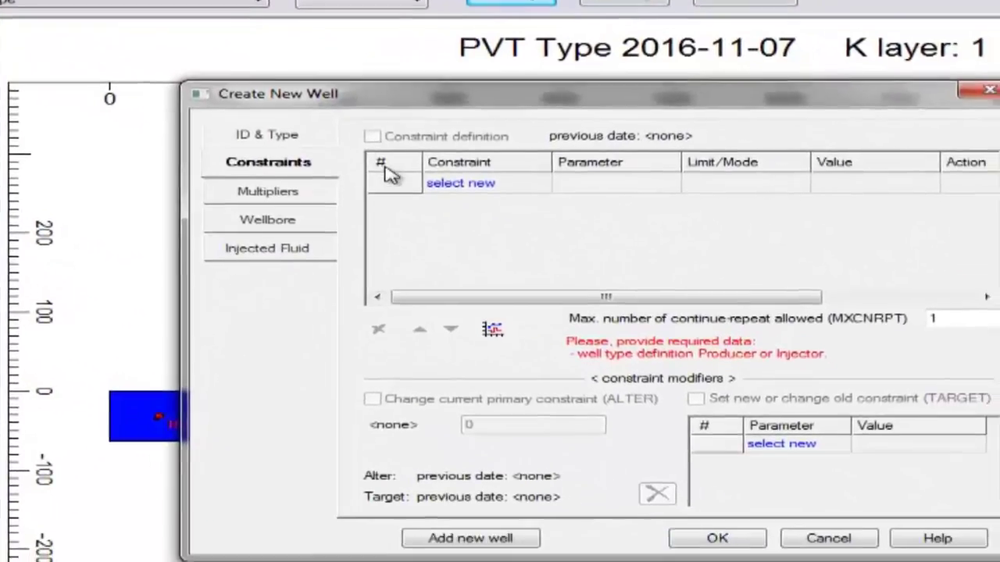
pyautogui.click(267, 134)
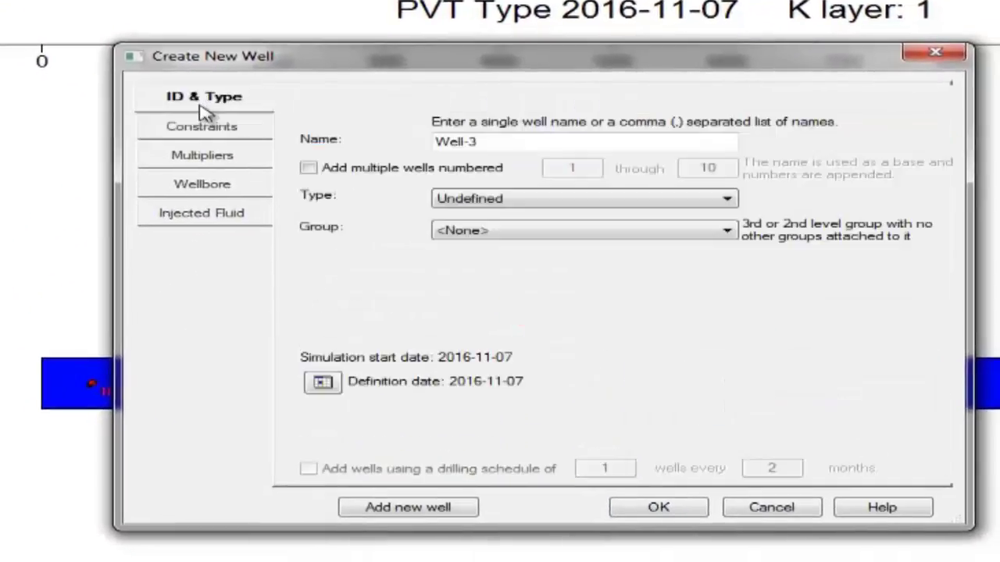
pyautogui.doubleClick(538, 140)
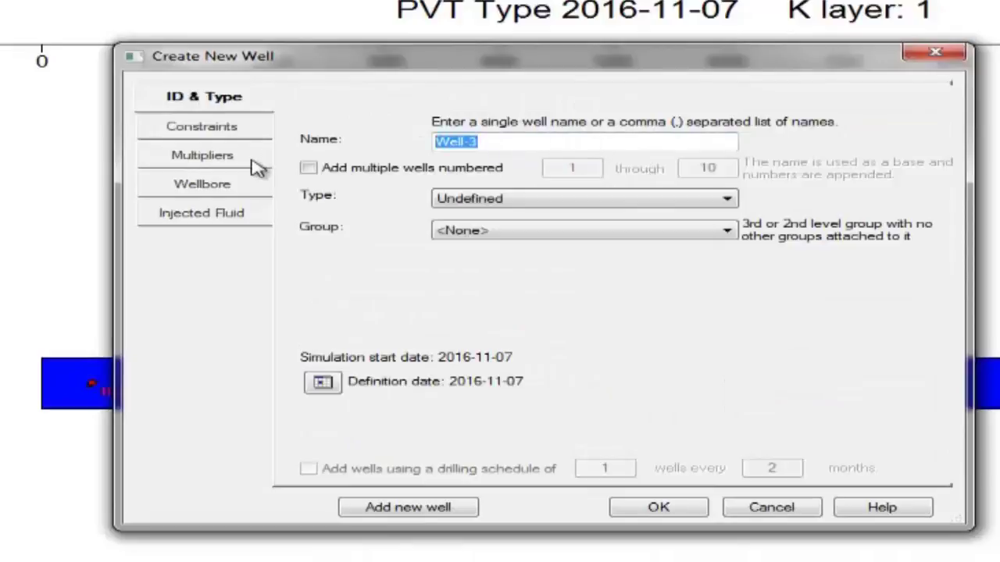
pyautogui.write('inyector 2')
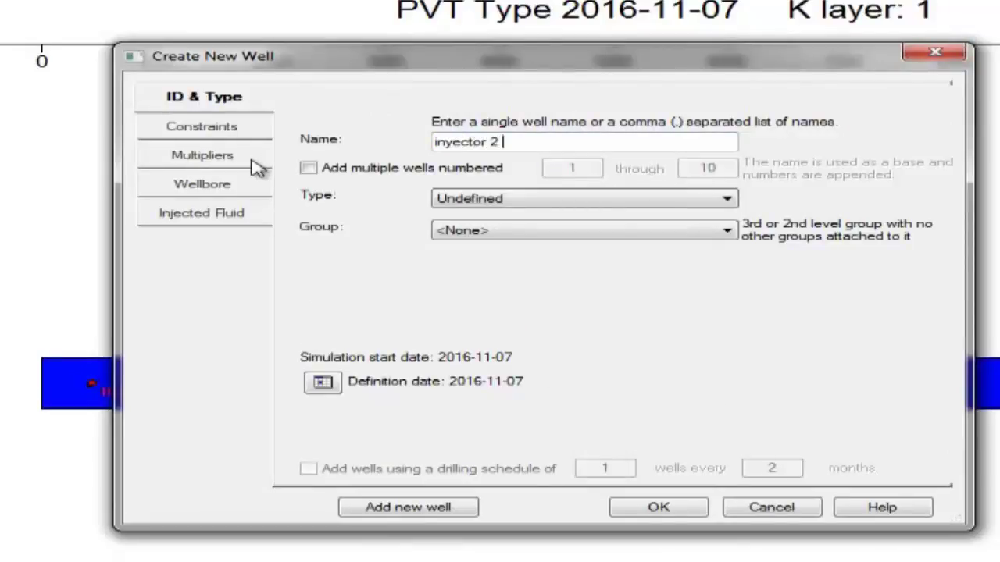
pyautogui.click(728, 199)
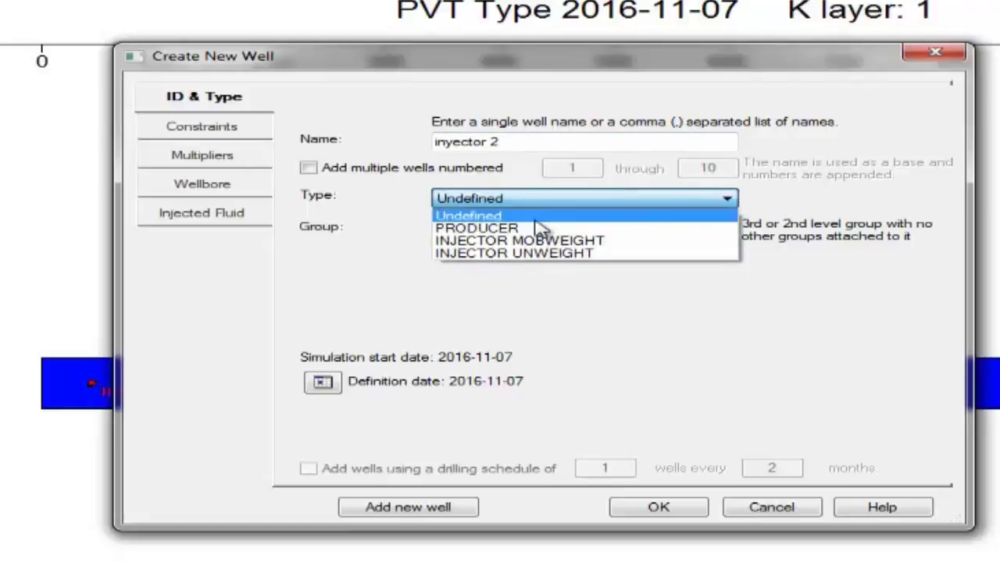
pyautogui.click(542, 242)
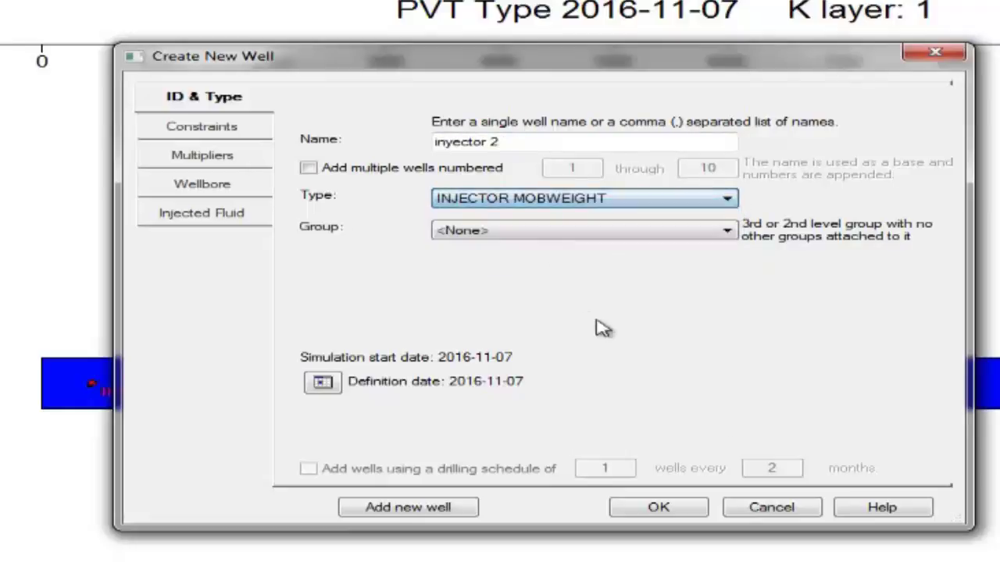
# Enable the constraint definition for inyector 2 and add an OPERATE constraint on STW surface water rate
pyautogui.click(211, 131)
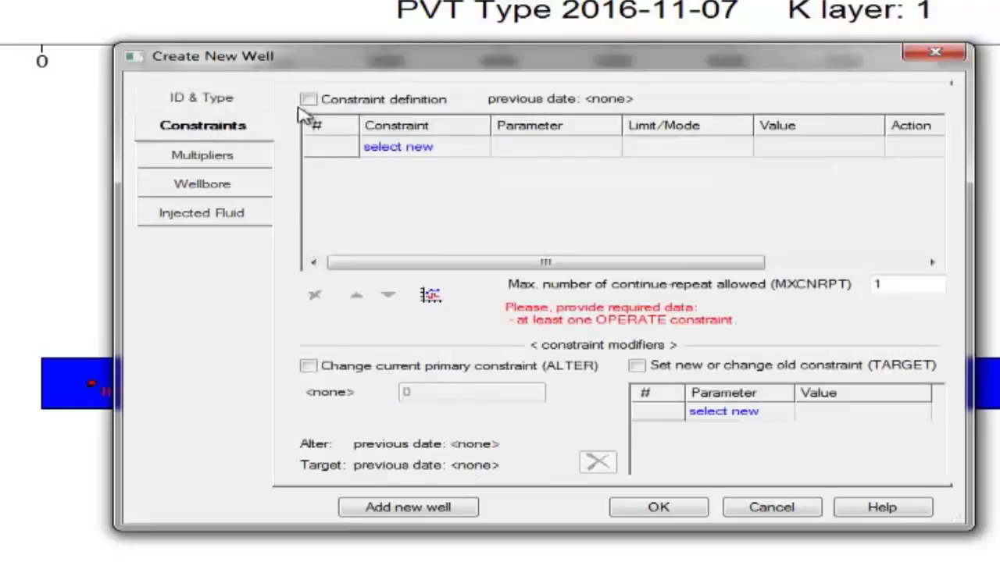
pyautogui.click(308, 99)
pyautogui.click(477, 146)
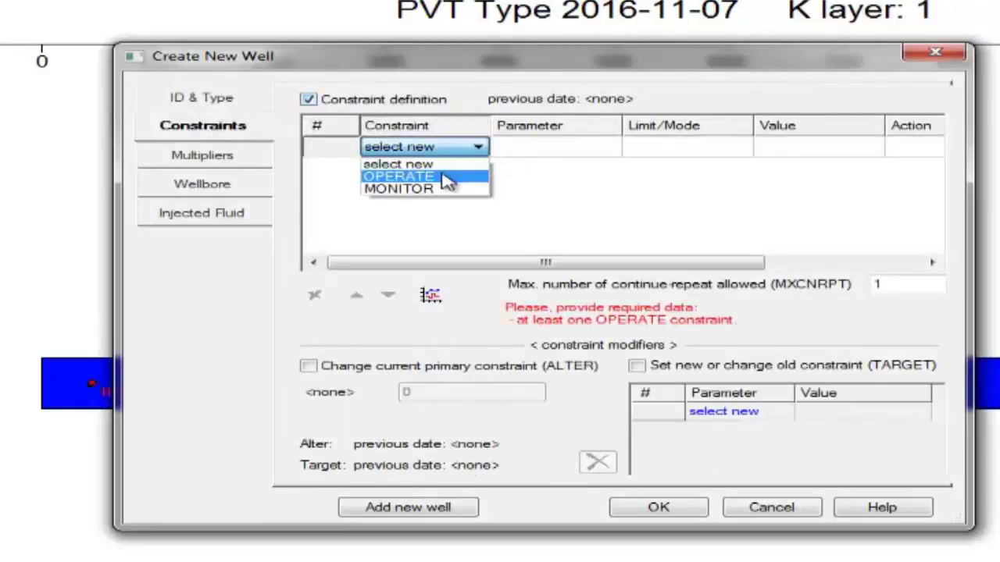
pyautogui.click(442, 173)
pyautogui.click(693, 148)
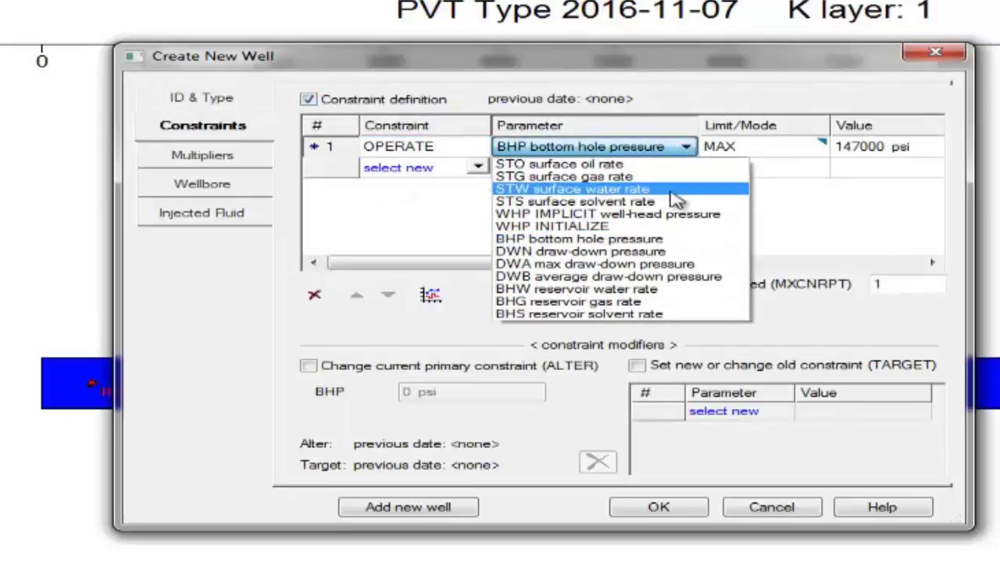
# Set the maximum surface water rate of inyector 2 to 100 bbl/day with action CONT and create the well
pyautogui.click(865, 154)
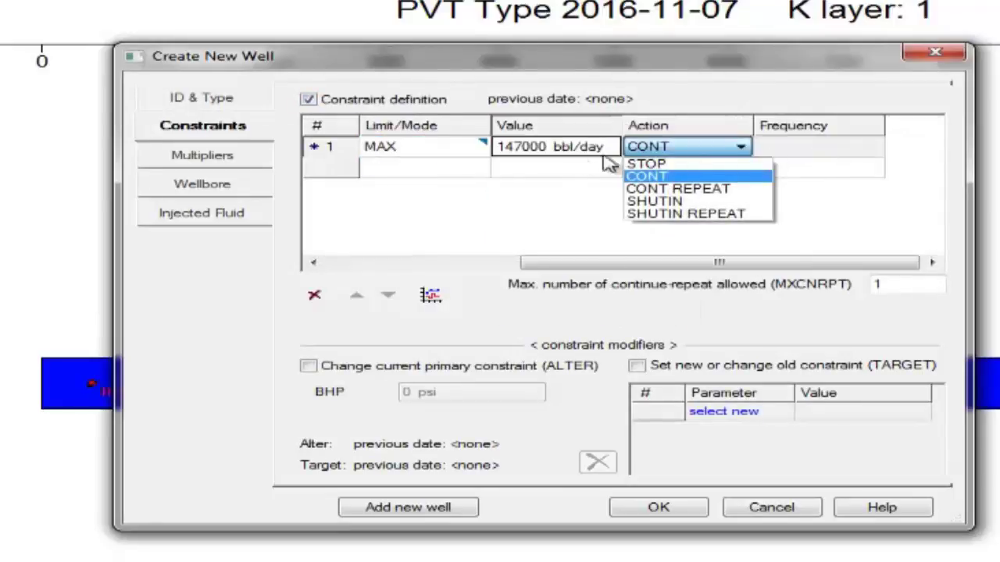
pyautogui.click(544, 157)
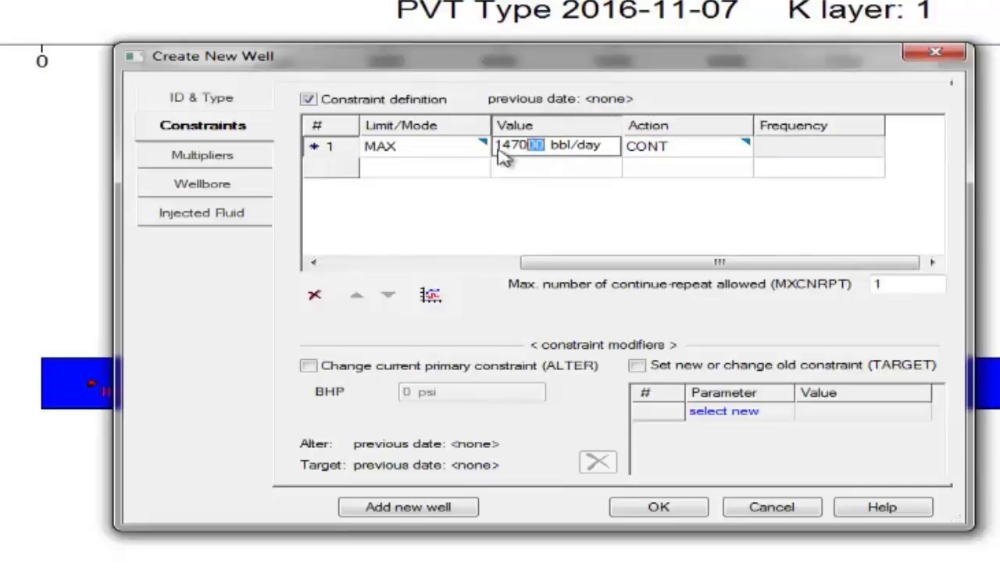
pyautogui.write('100')
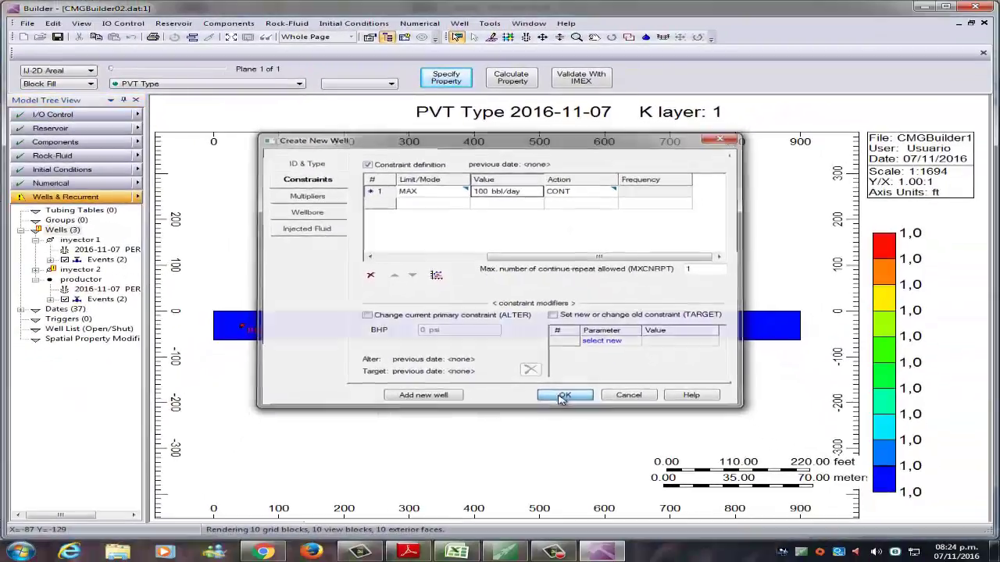
pyautogui.click(654, 509)
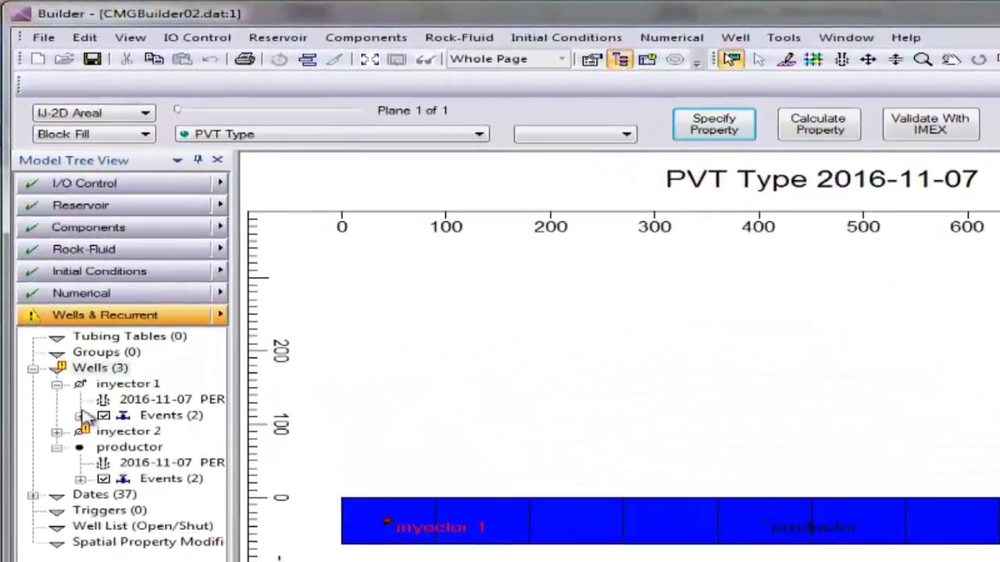
# Perforate the inyector 2 well at grid block 9 1 1 and accept the completion data
pyautogui.click(60, 434)
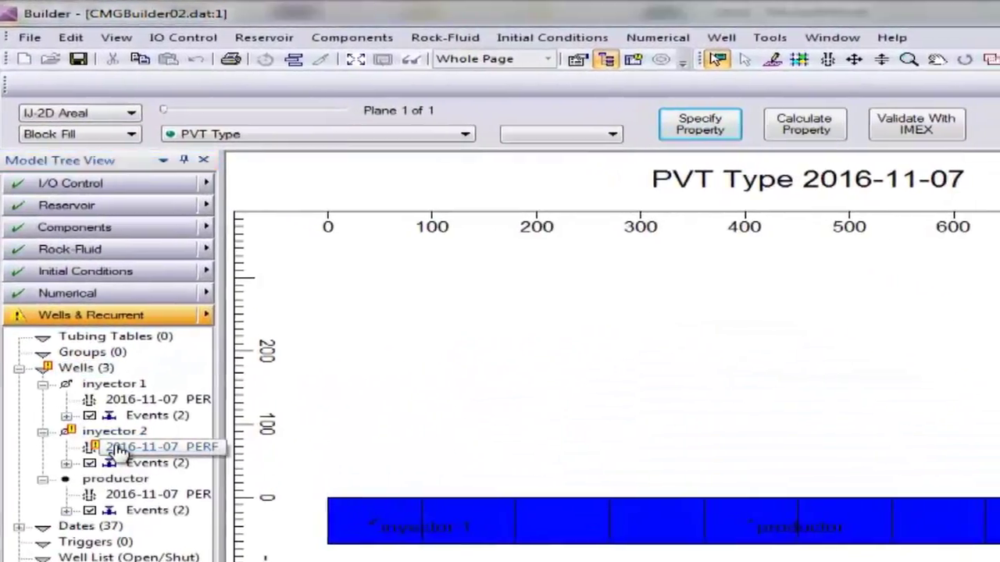
pyautogui.doubleClick(169, 446)
pyautogui.click(493, 225)
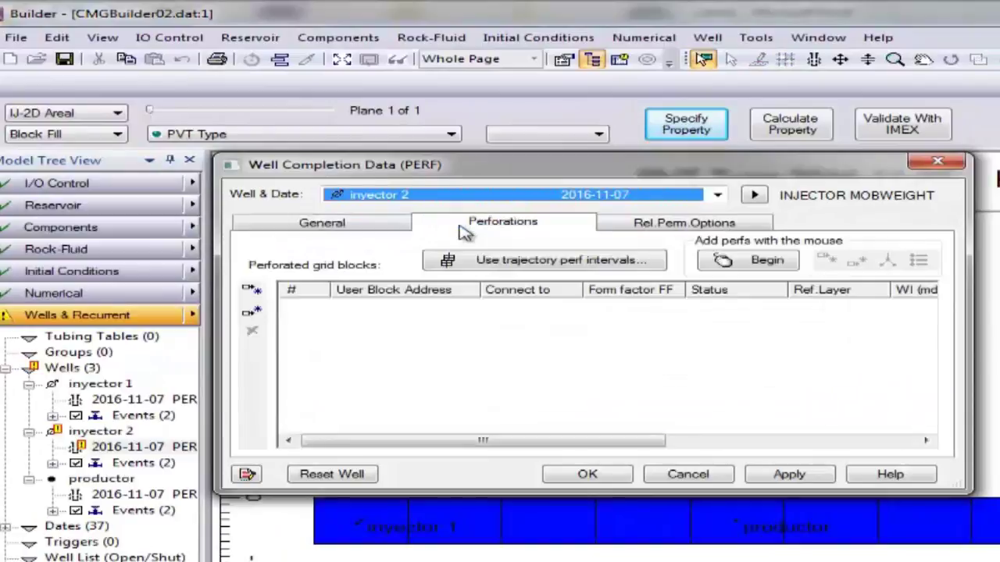
pyautogui.click(250, 312)
pyautogui.click(355, 311)
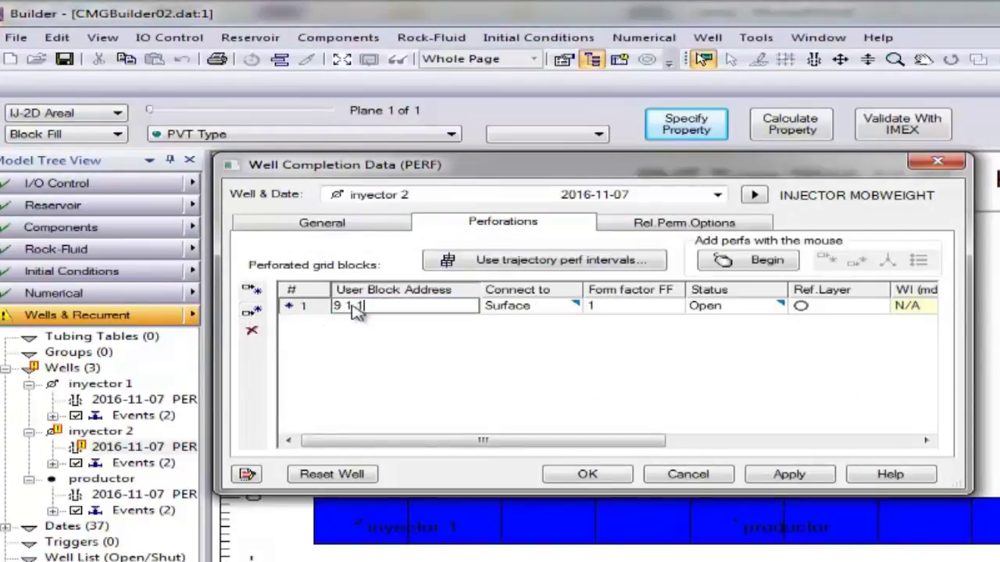
pyautogui.click(789, 474)
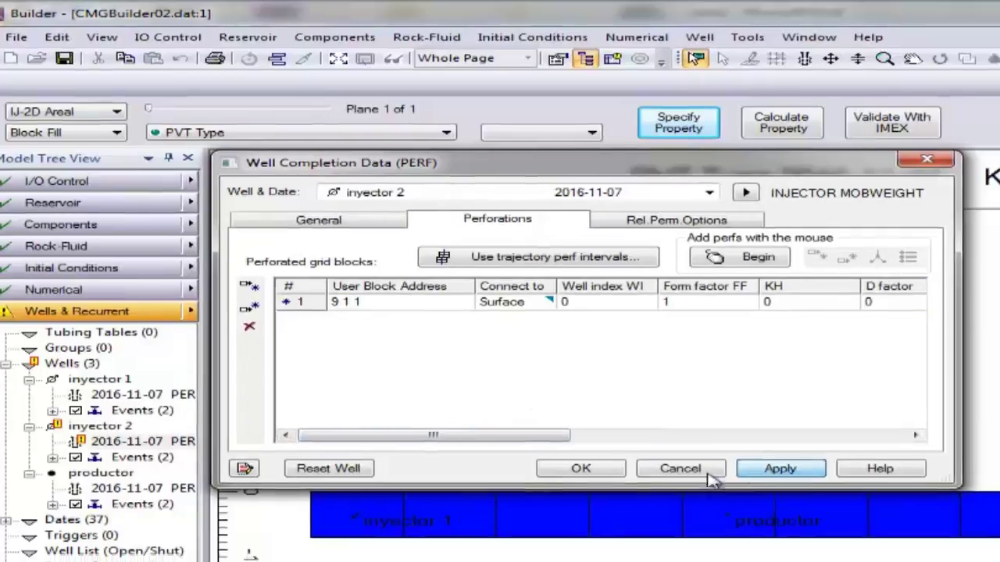
pyautogui.click(587, 475)
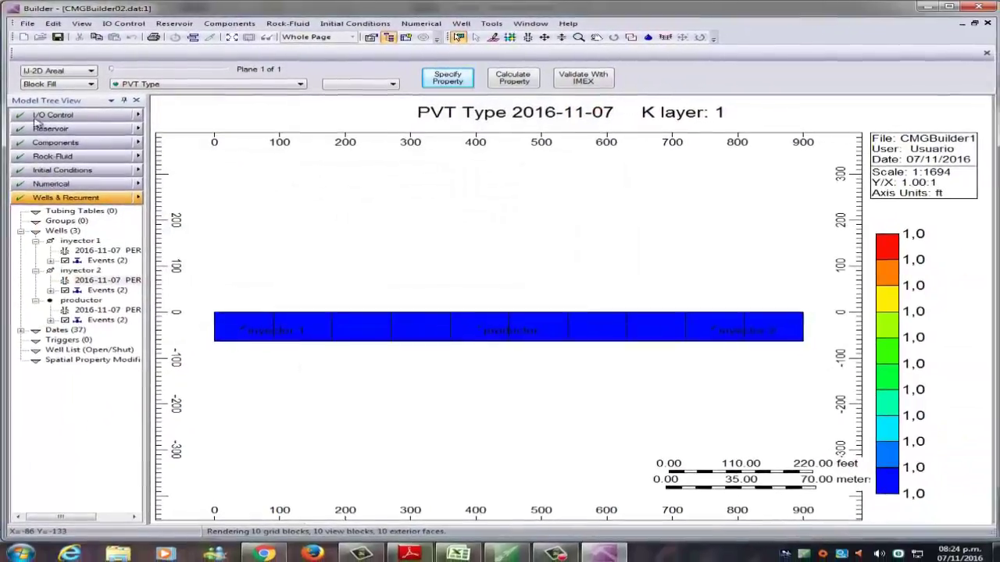
# Show the model in 3D View and save the dataset as CMGBuilder02.dat in the CMG Simulaciones\Ejercicio folder
pyautogui.click(91, 74)
pyautogui.click(78, 102)
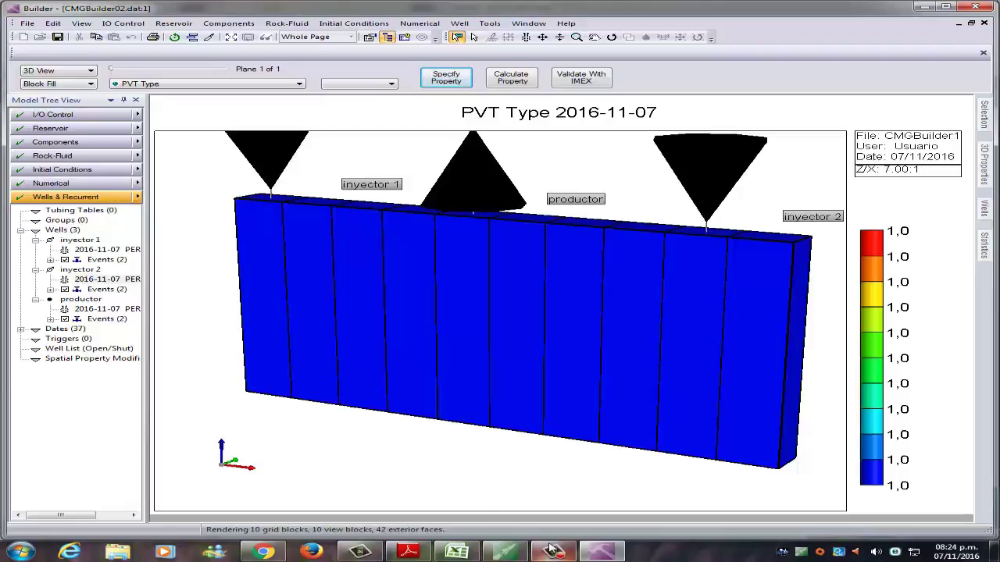
pyautogui.click(27, 24)
pyautogui.click(47, 60)
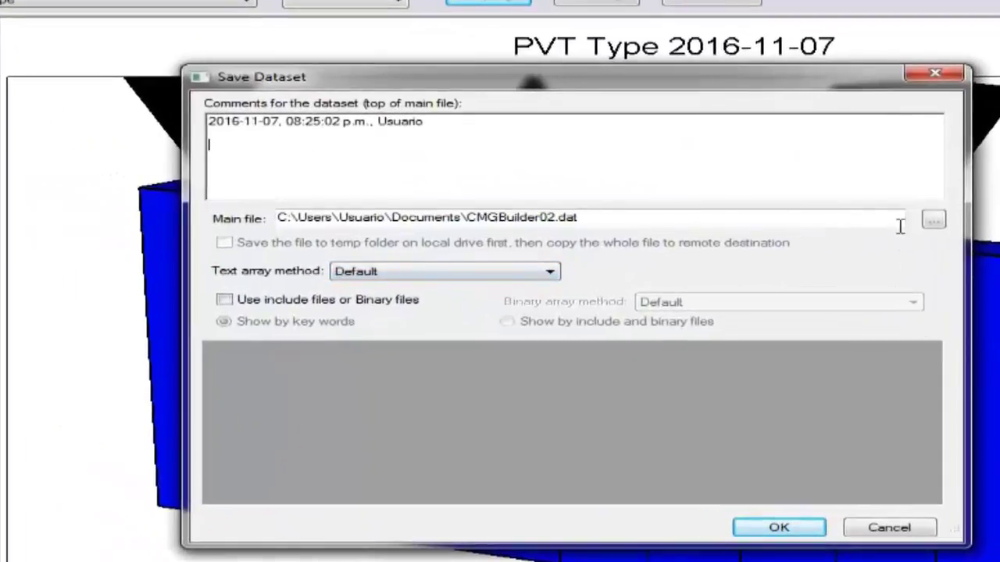
pyautogui.click(933, 222)
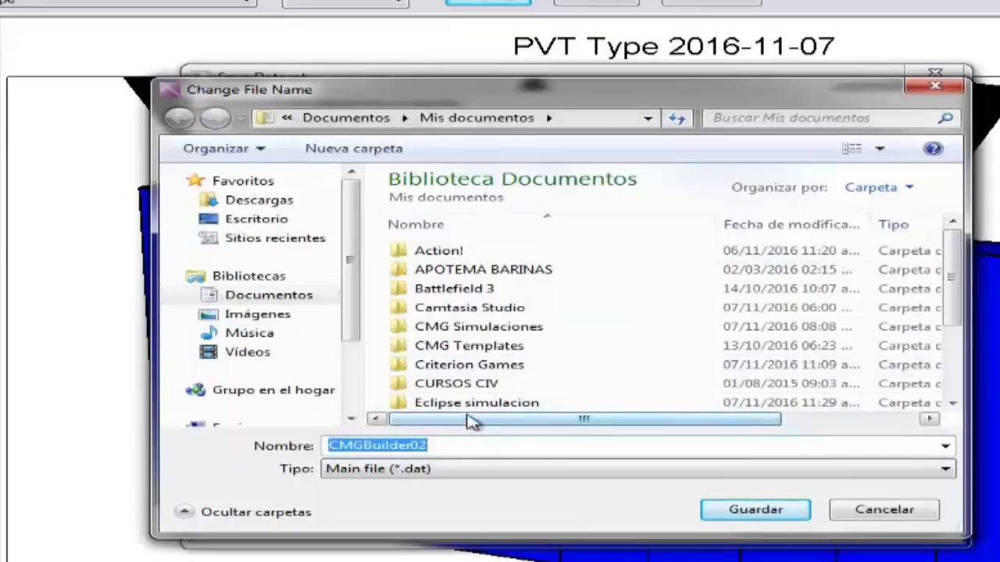
pyautogui.doubleClick(478, 333)
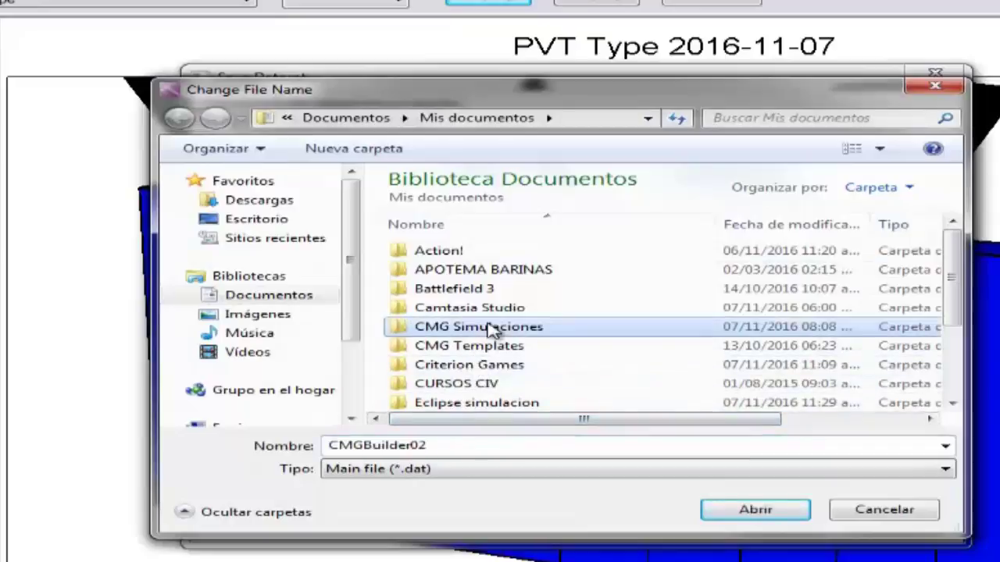
pyautogui.doubleClick(460, 276)
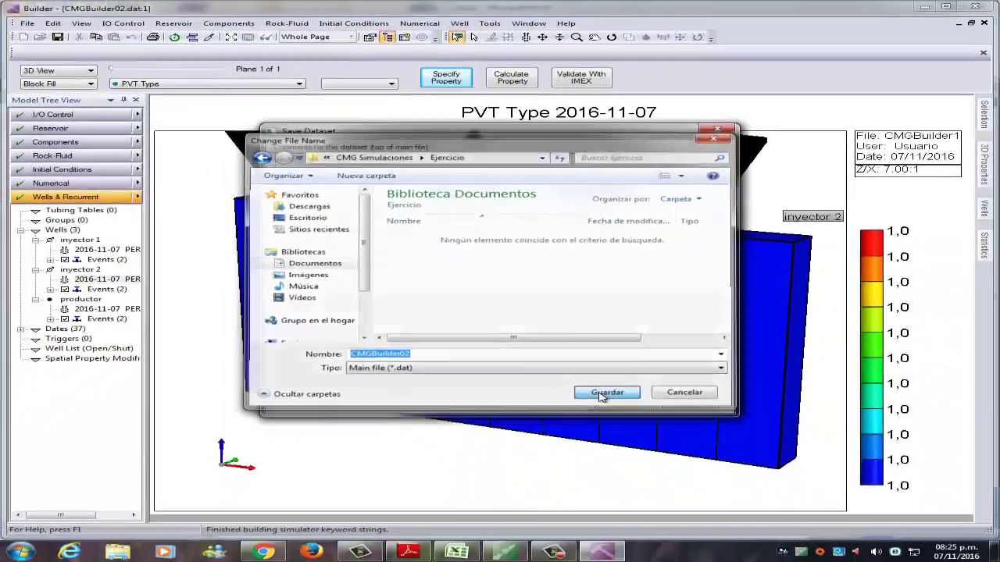
pyautogui.click(744, 519)
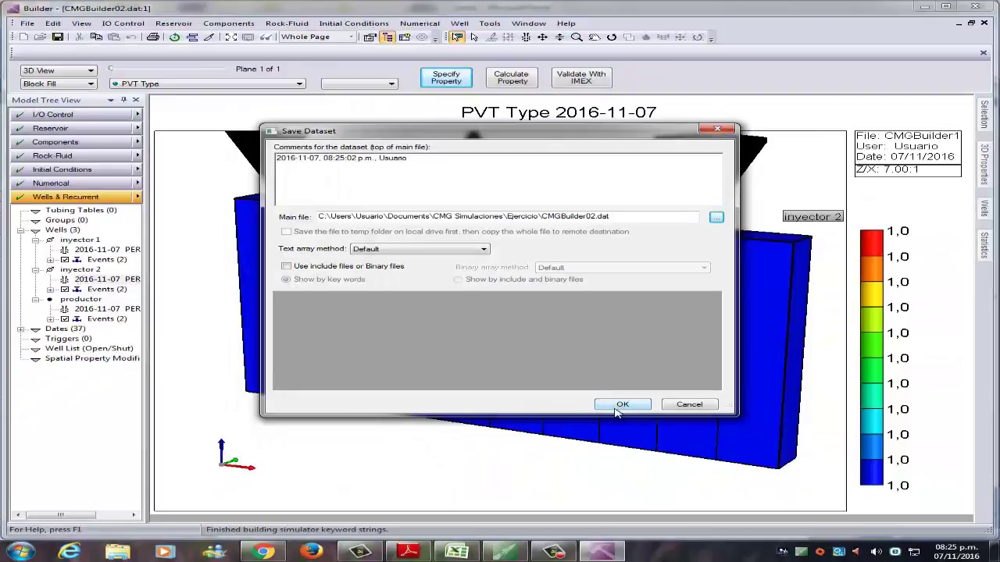
pyautogui.click(618, 405)
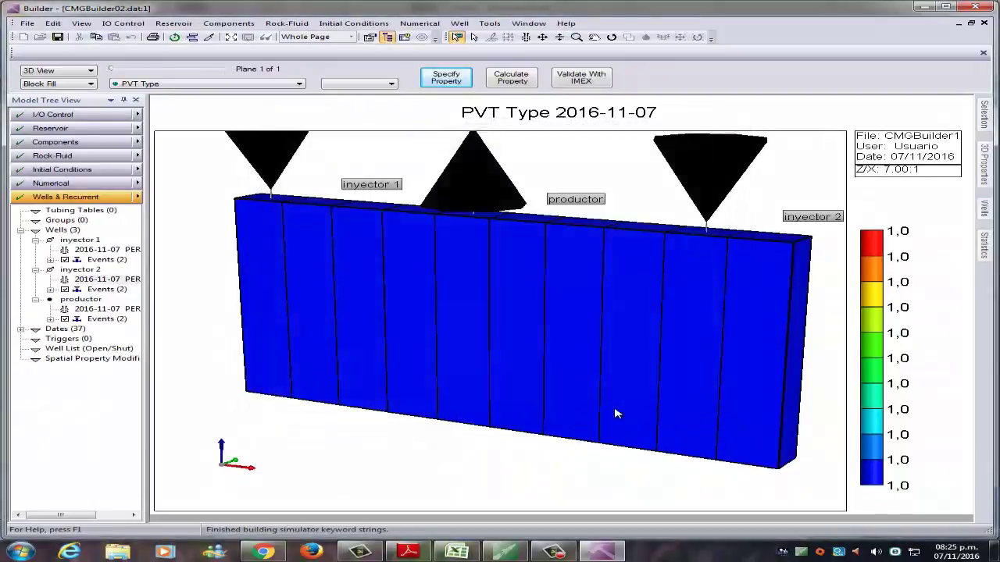
# Switch to CMG Technologies Launcher and open the CMG Simulaciones\Ejercicio folder
pyautogui.click(927, 8)
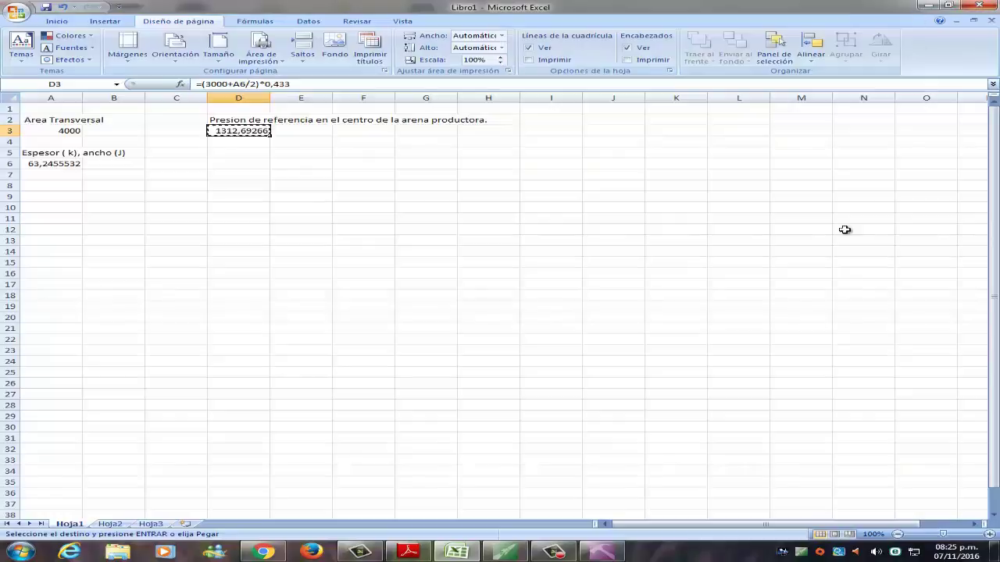
pyautogui.click(505, 552)
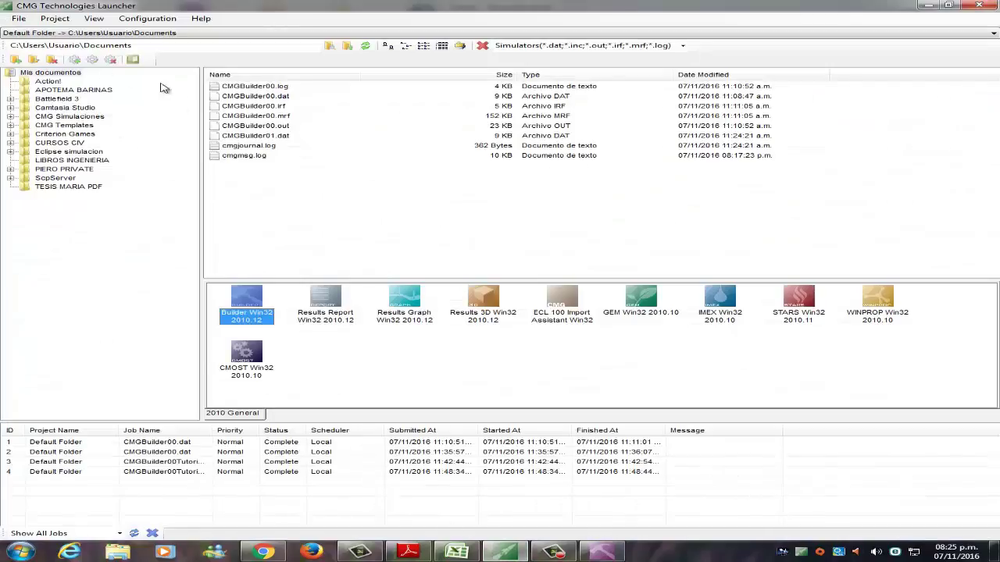
pyautogui.click(9, 116)
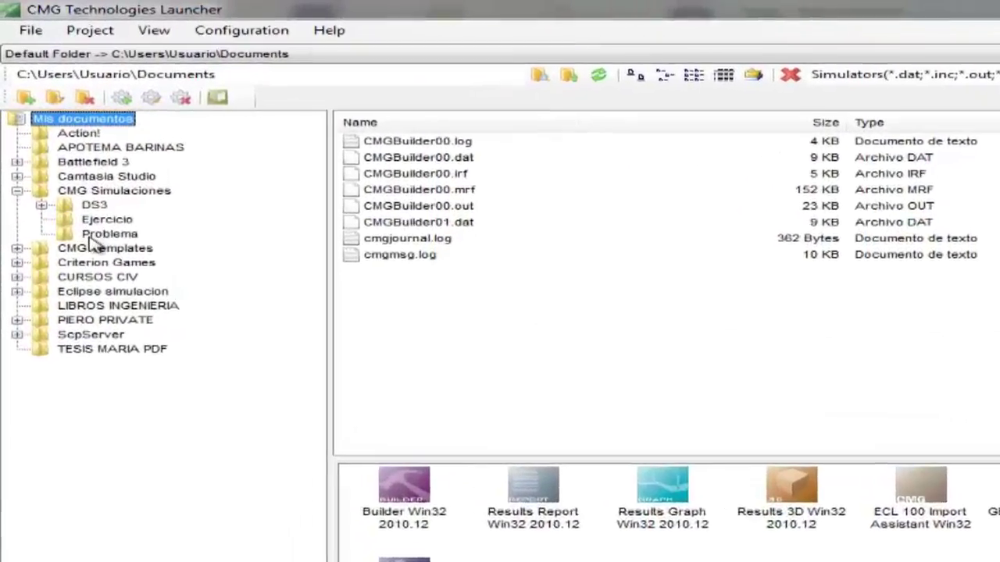
pyautogui.click(114, 230)
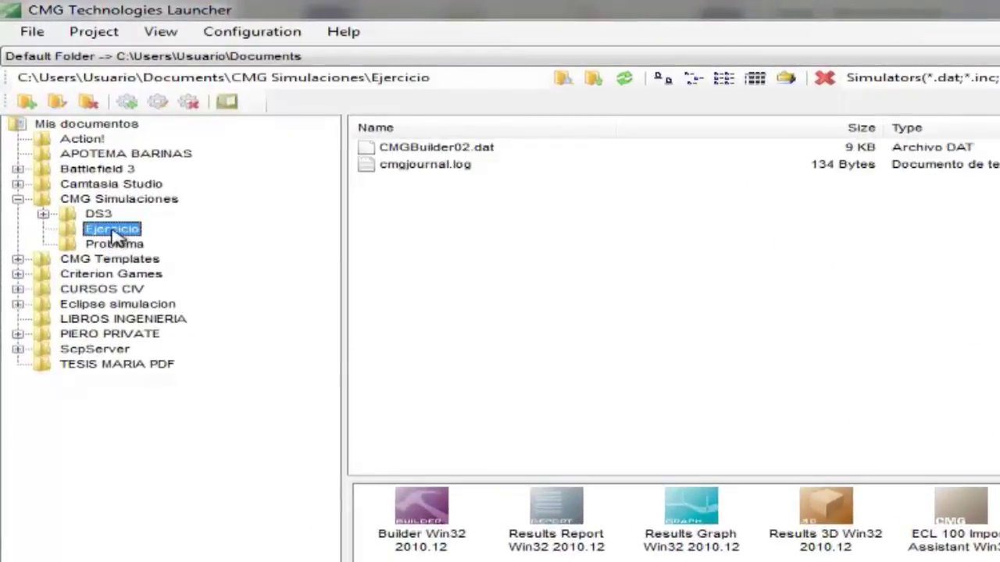
# Run CMGBuilder02.dat with the IMEX 2010.10 simulator, submitting the job to the Local scheduler
pyautogui.moveTo(398, 148); pyautogui.dragTo(998, 387)
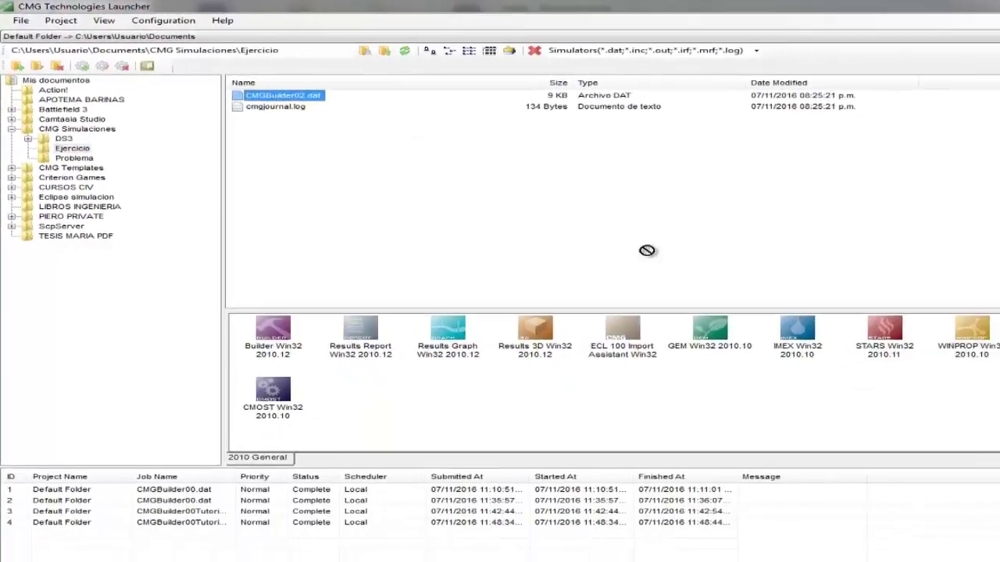
pyautogui.moveTo(740, 286); pyautogui.dragTo(816, 319)
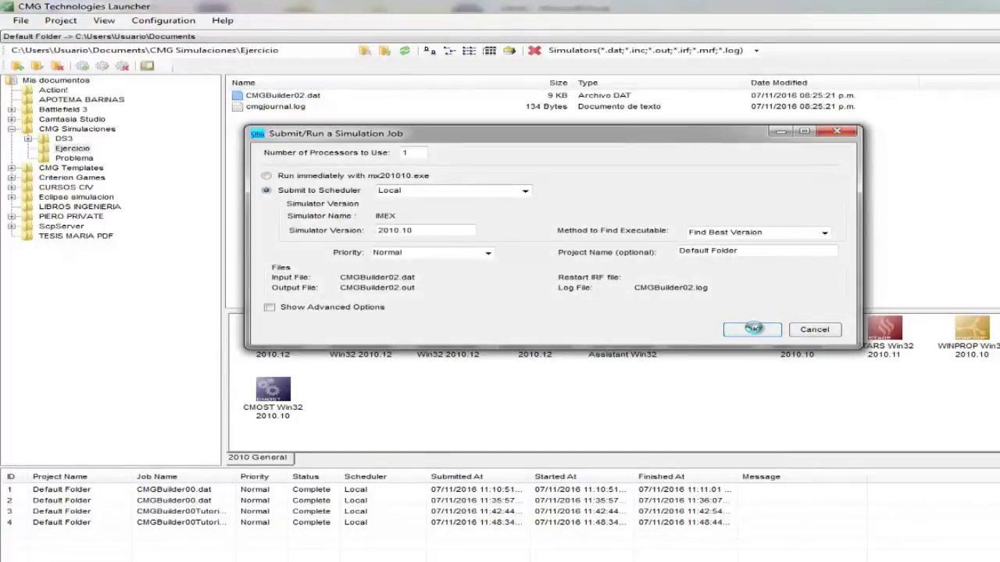
pyautogui.click(752, 329)
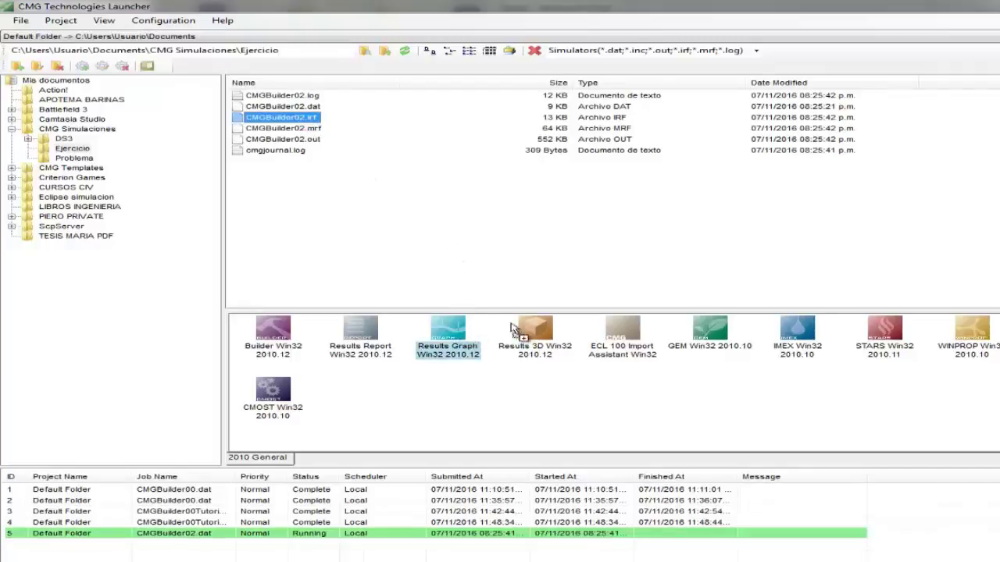
# Open the simulation output CMGBuilder02.irf in Results Graph
pyautogui.moveTo(513, 327); pyautogui.dragTo(461, 327)
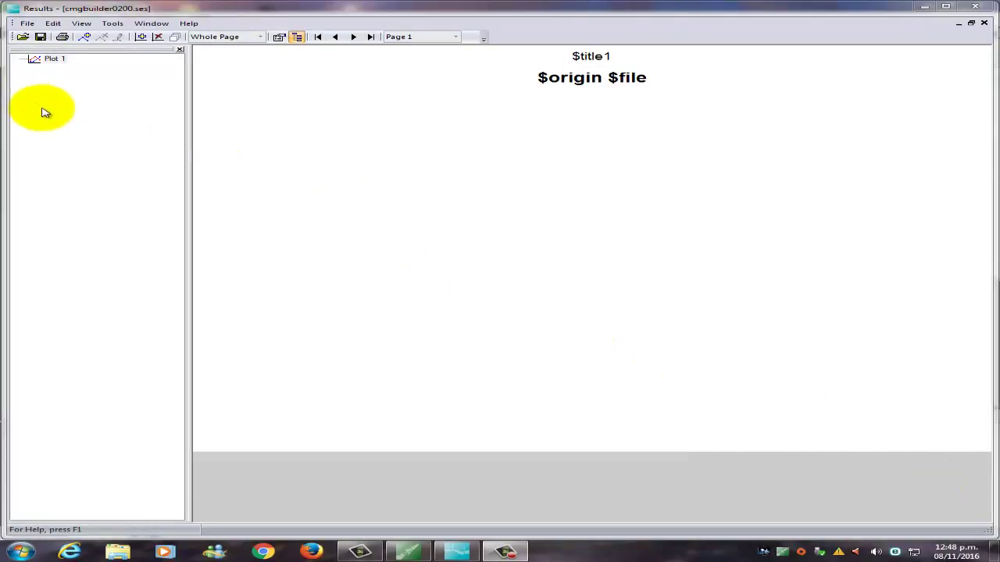
pyautogui.click(405, 551)
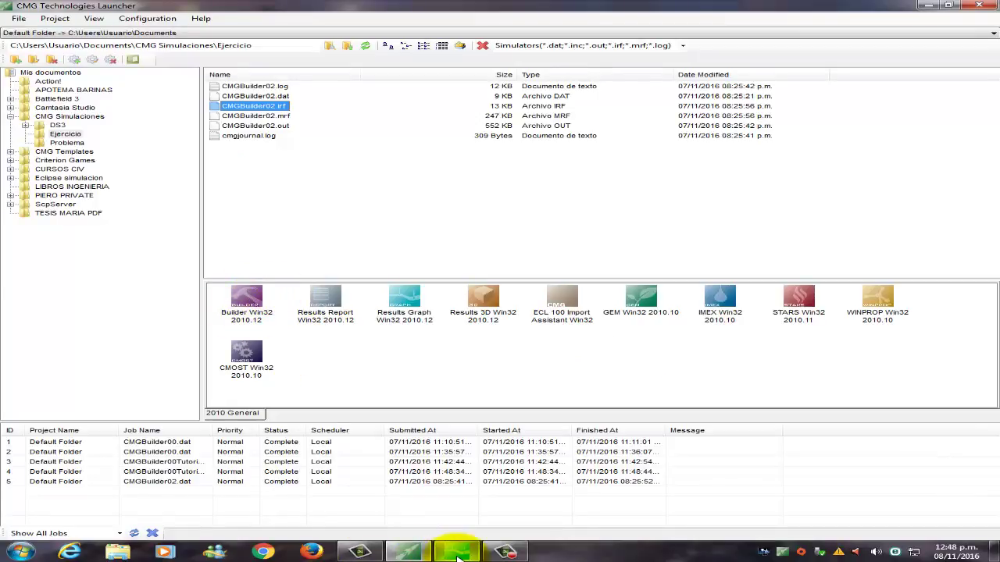
pyautogui.moveTo(463, 555)
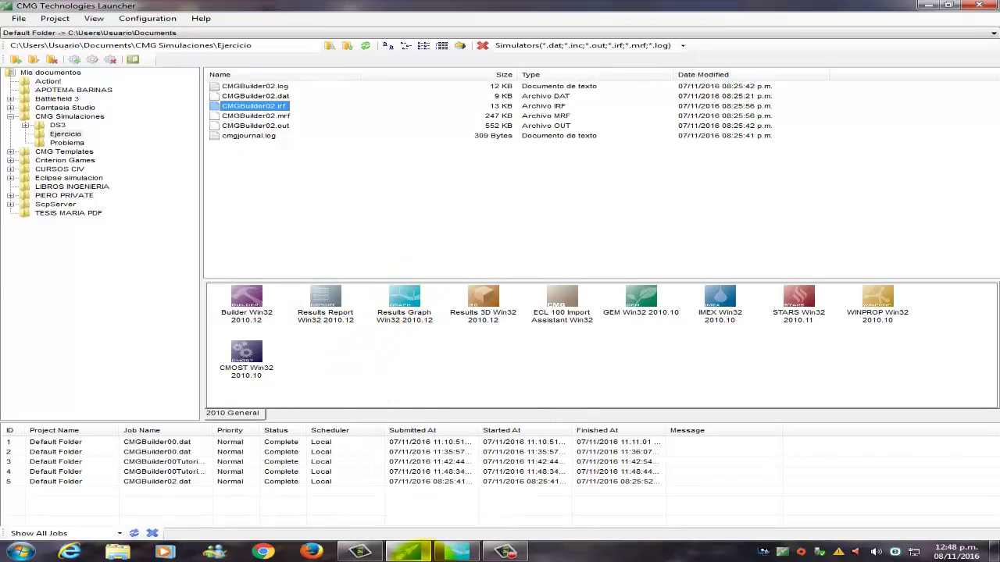
pyautogui.click(451, 554)
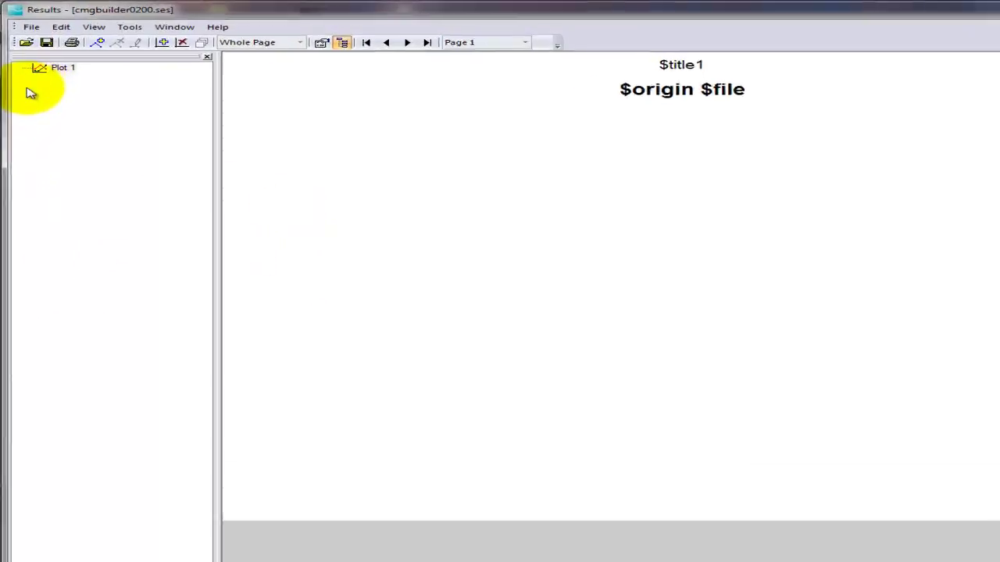
# Add a Liquid Rate SC versus time curve for the productor well to Plot 1 on the Y1 axis
pyautogui.rightClick(58, 68)
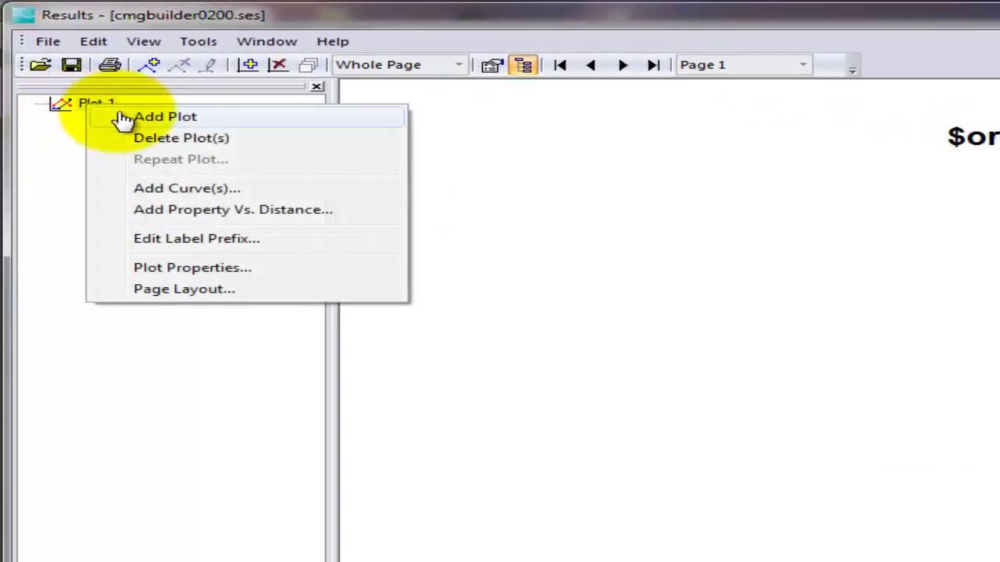
pyautogui.click(160, 191)
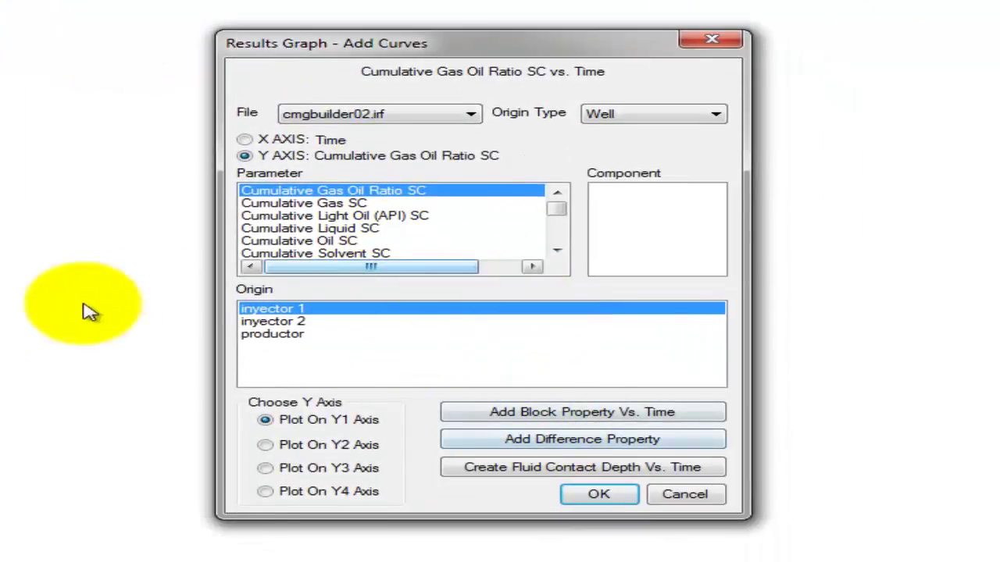
pyautogui.click(274, 335)
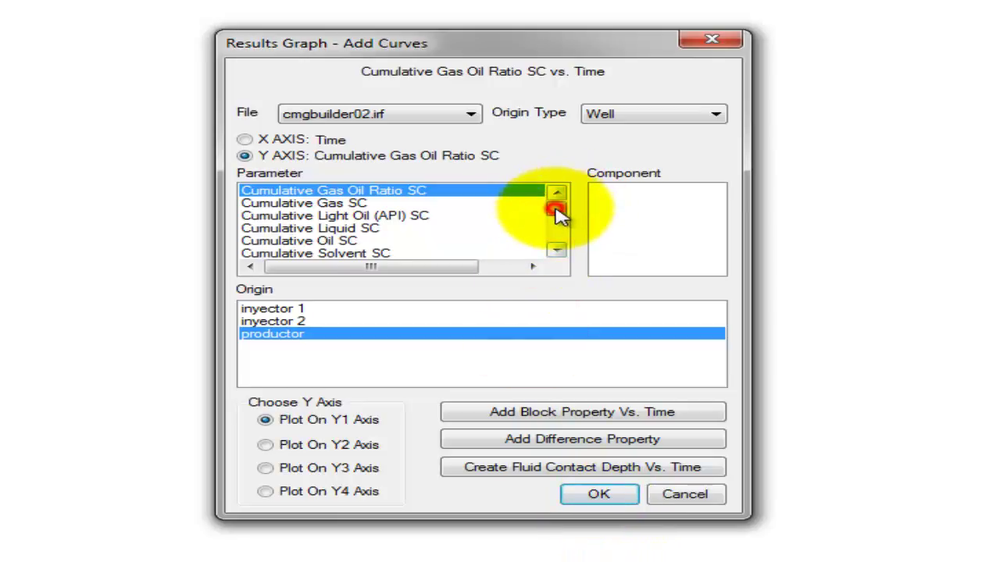
pyautogui.moveTo(558, 215); pyautogui.dragTo(558, 222)
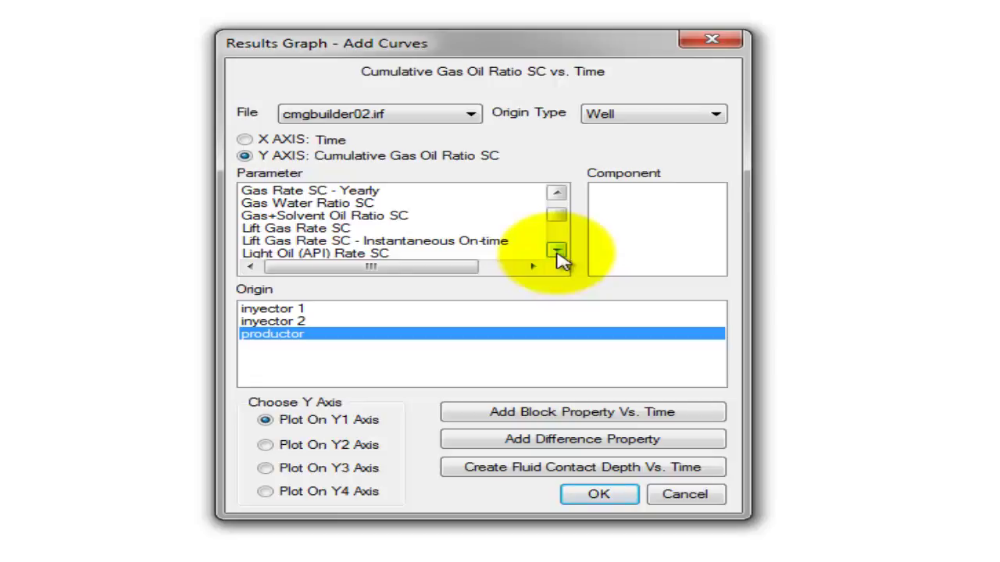
pyautogui.click(557, 251)
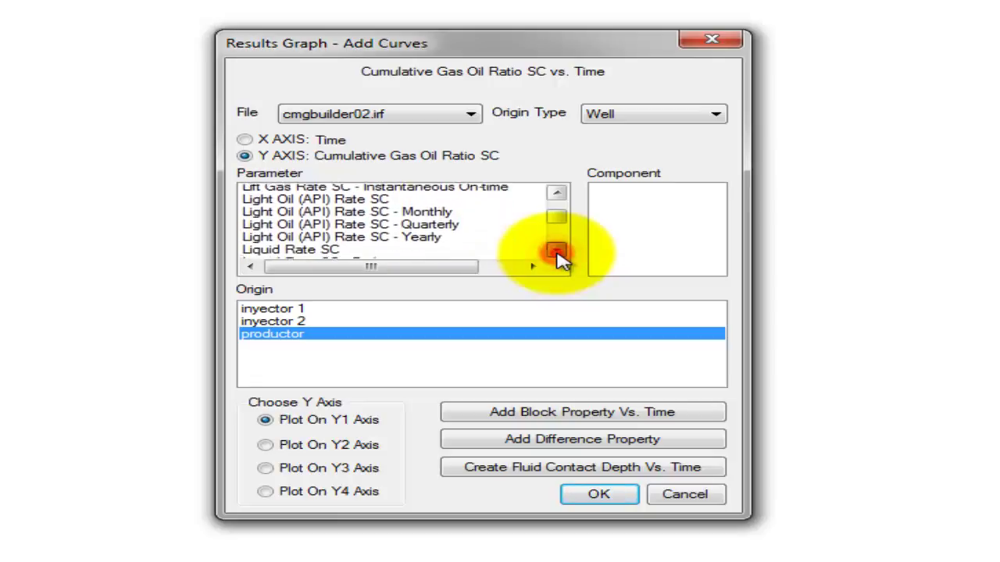
pyautogui.click(558, 251)
pyautogui.click(265, 242)
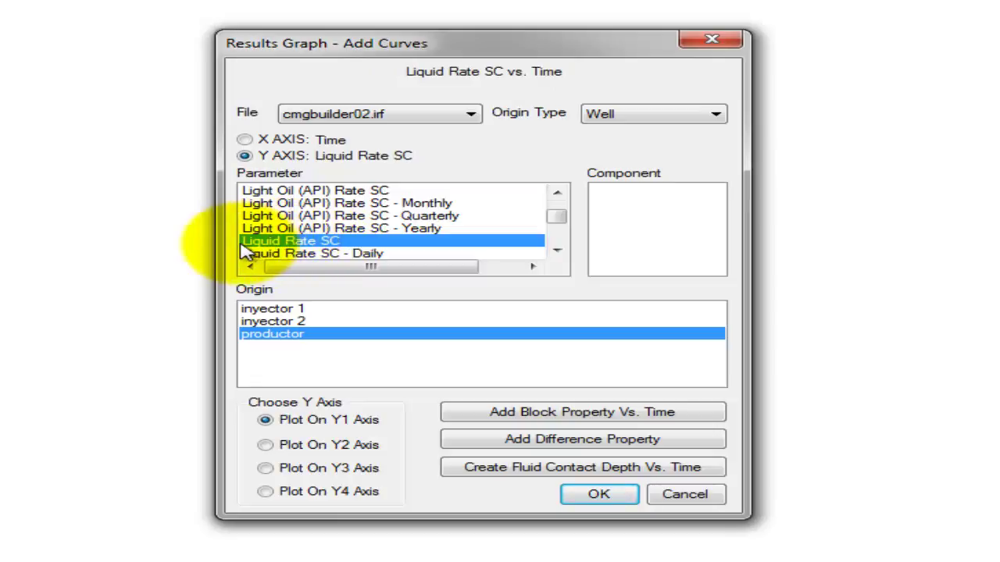
pyautogui.click(592, 497)
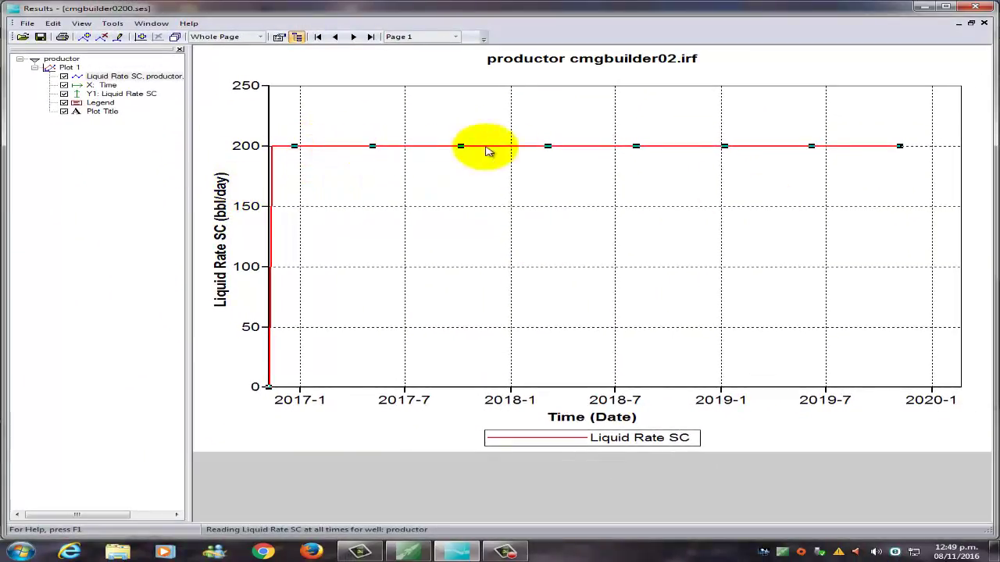
# Add the productor well's Oil Rate SC curve to Plot 1 on the Y1 axis
pyautogui.moveTo(624, 149)
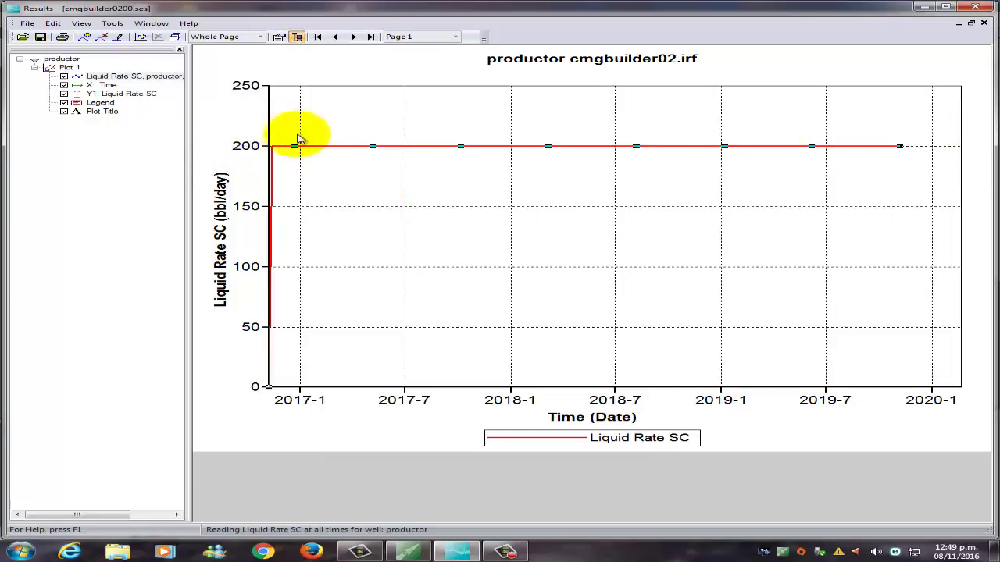
pyautogui.rightClick(51, 69)
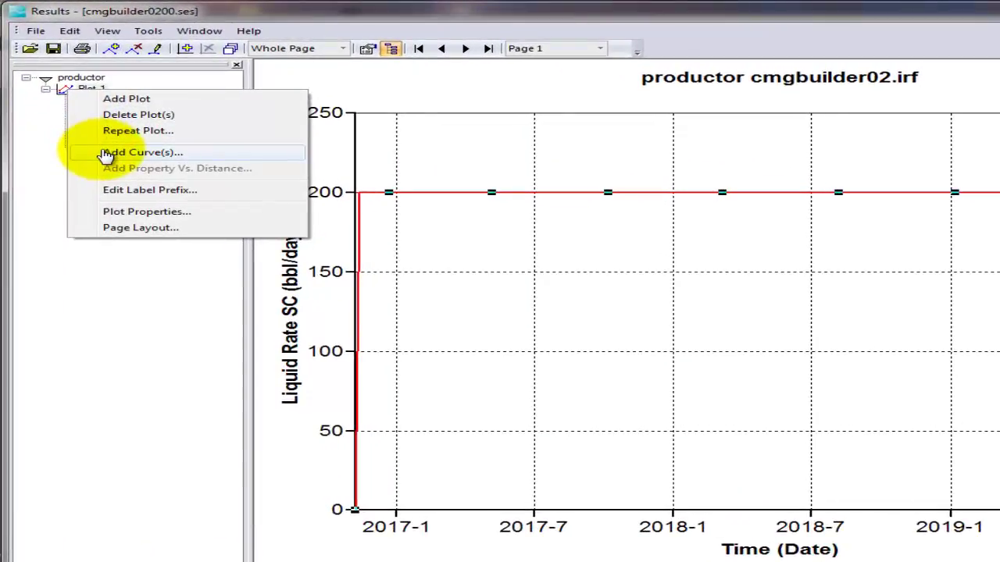
pyautogui.click(106, 153)
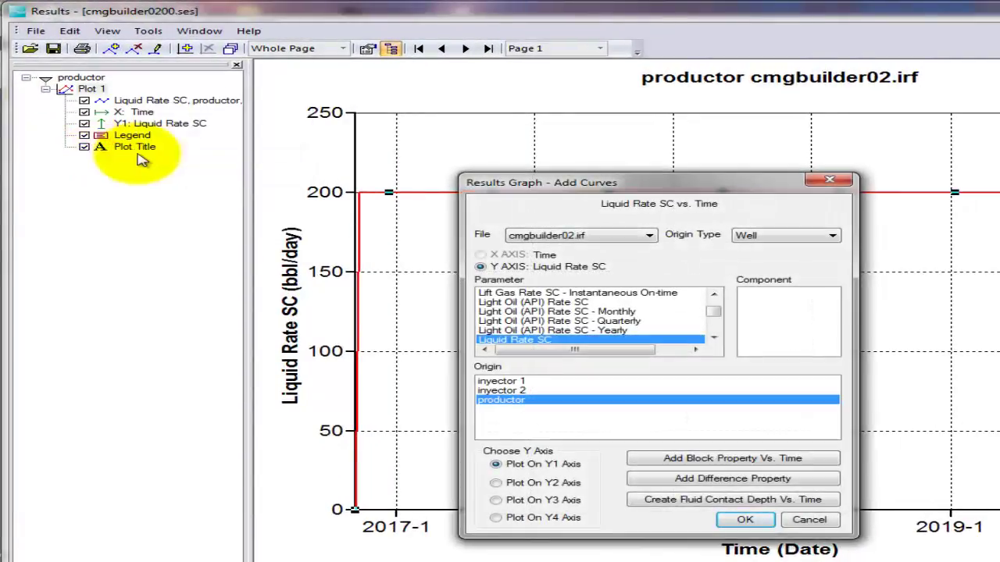
pyautogui.click(714, 339)
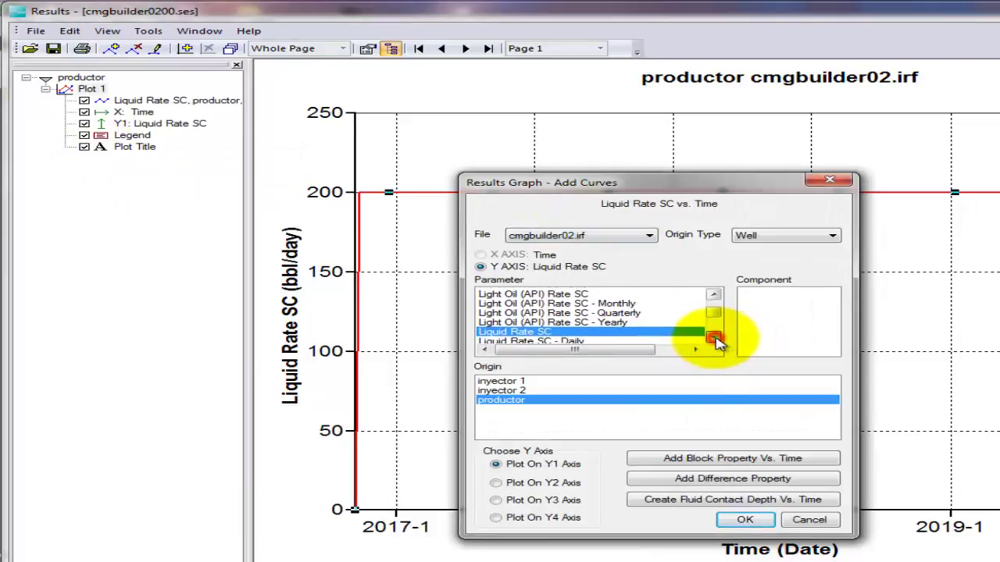
pyautogui.click(714, 339)
pyautogui.click(714, 339)
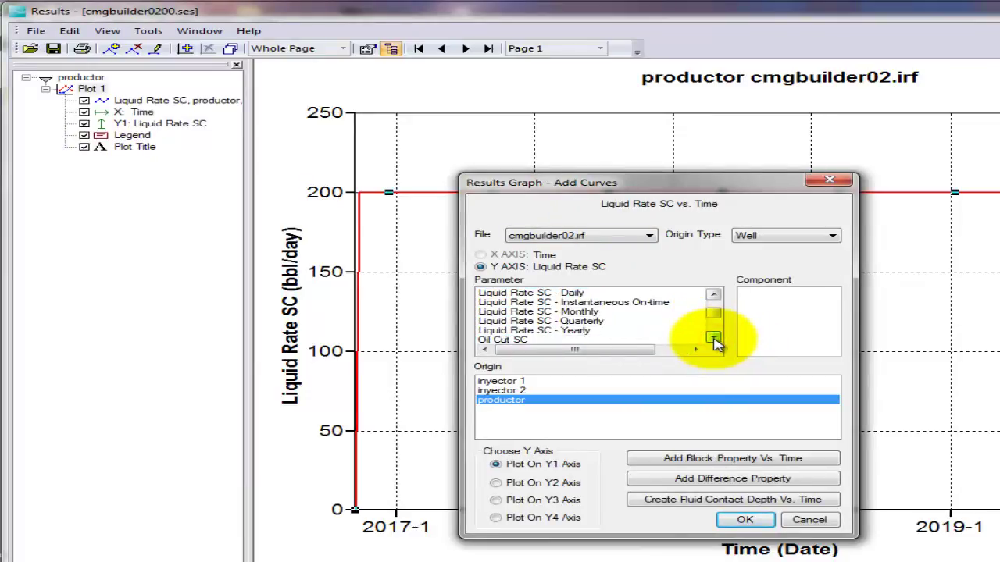
pyautogui.click(714, 339)
pyautogui.click(714, 339)
pyautogui.click(714, 339)
pyautogui.click(714, 338)
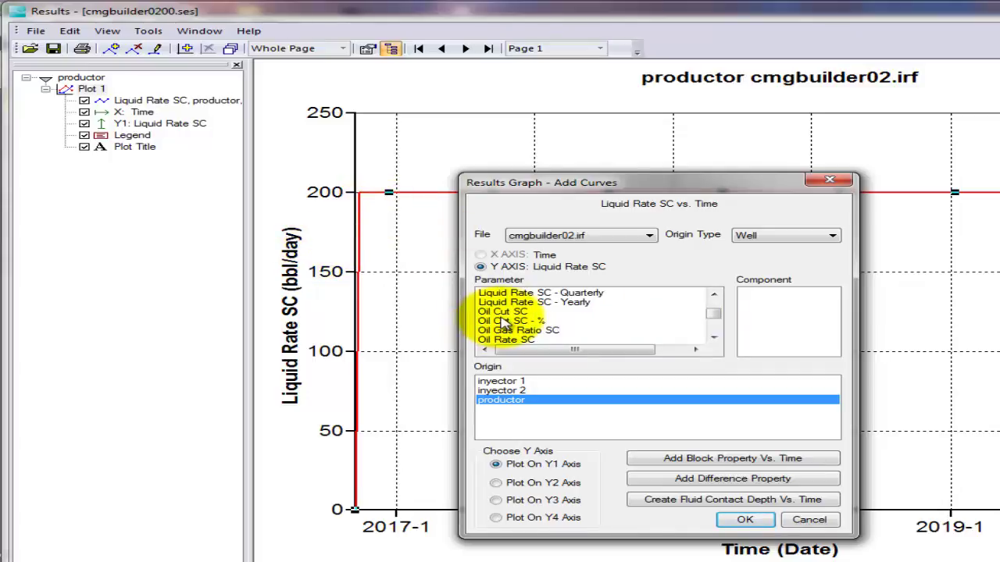
pyautogui.click(494, 340)
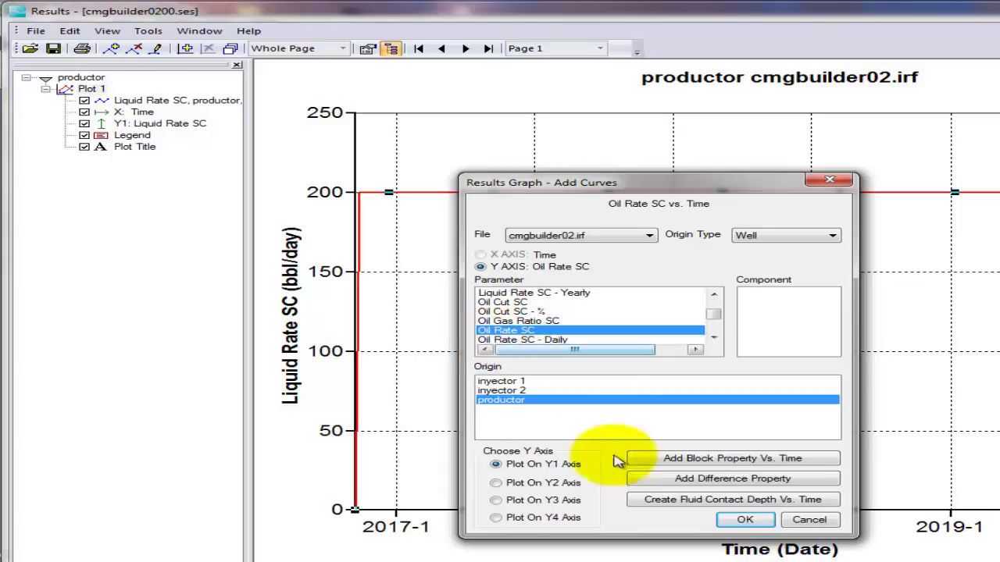
pyautogui.click(735, 520)
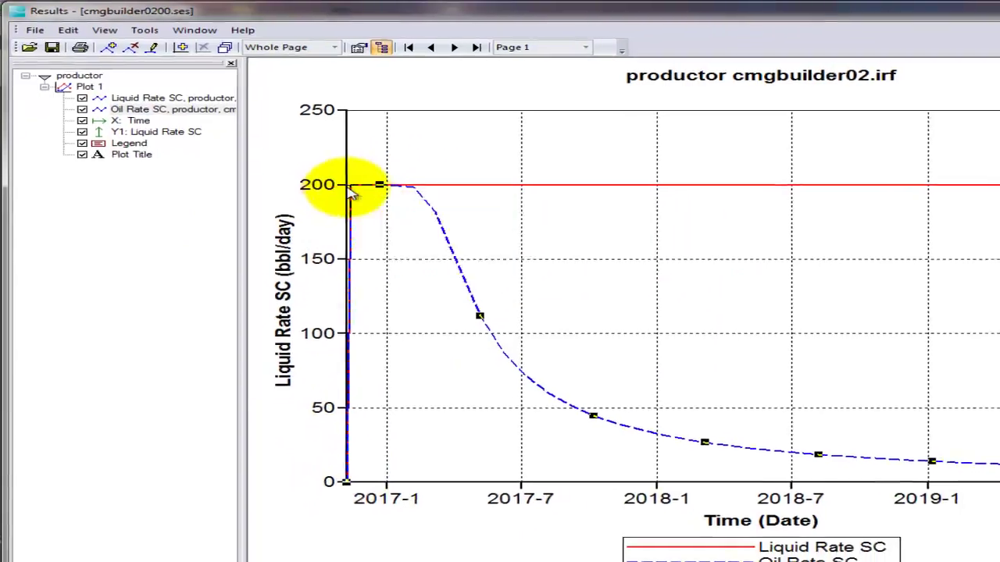
# Add the productor well's Water Rate SC curve to Plot 1 on the Y1 axis
pyautogui.moveTo(367, 199)
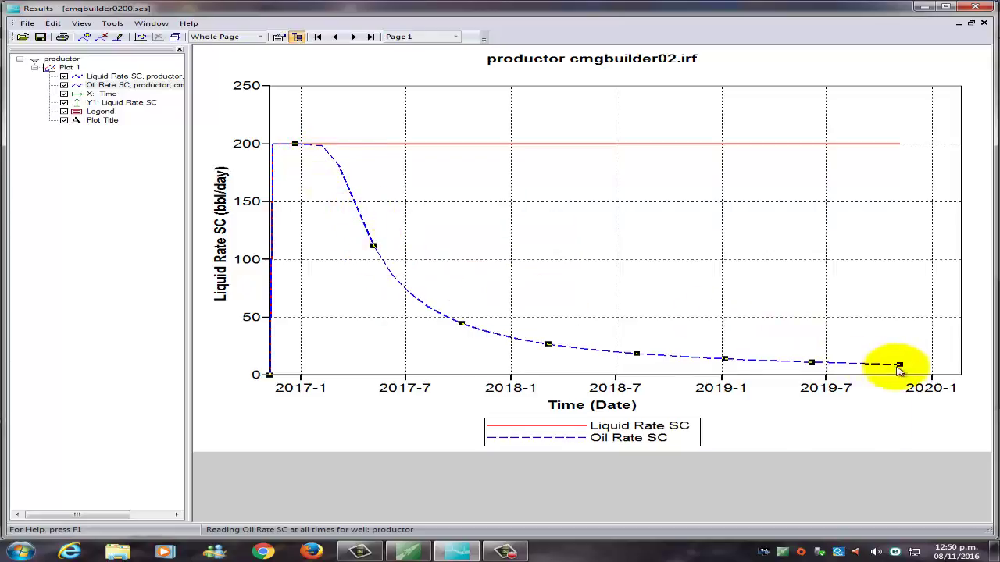
pyautogui.moveTo(900, 369)
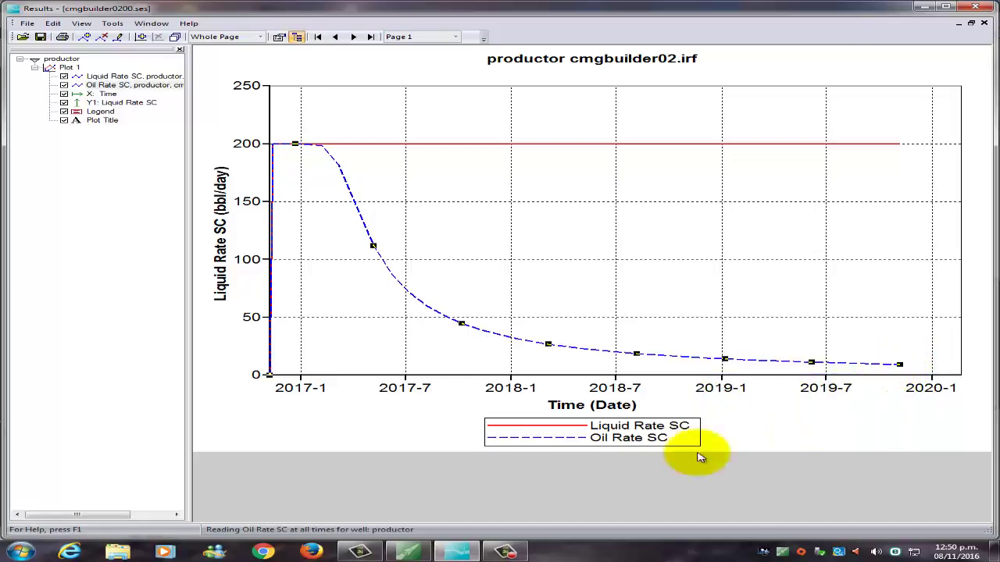
pyautogui.rightClick(59, 70)
pyautogui.click(70, 114)
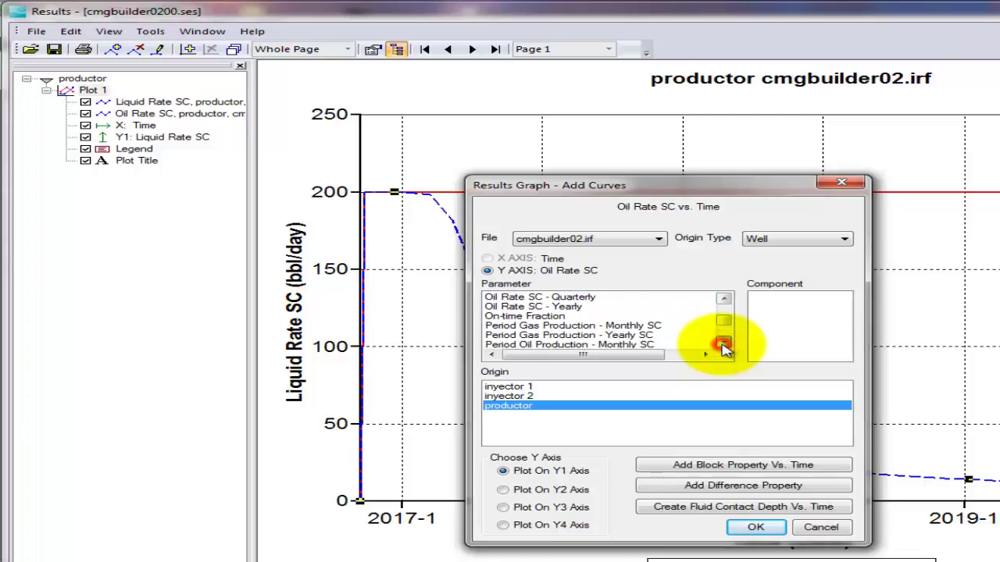
pyautogui.click(723, 344)
pyautogui.click(723, 345)
pyautogui.click(723, 344)
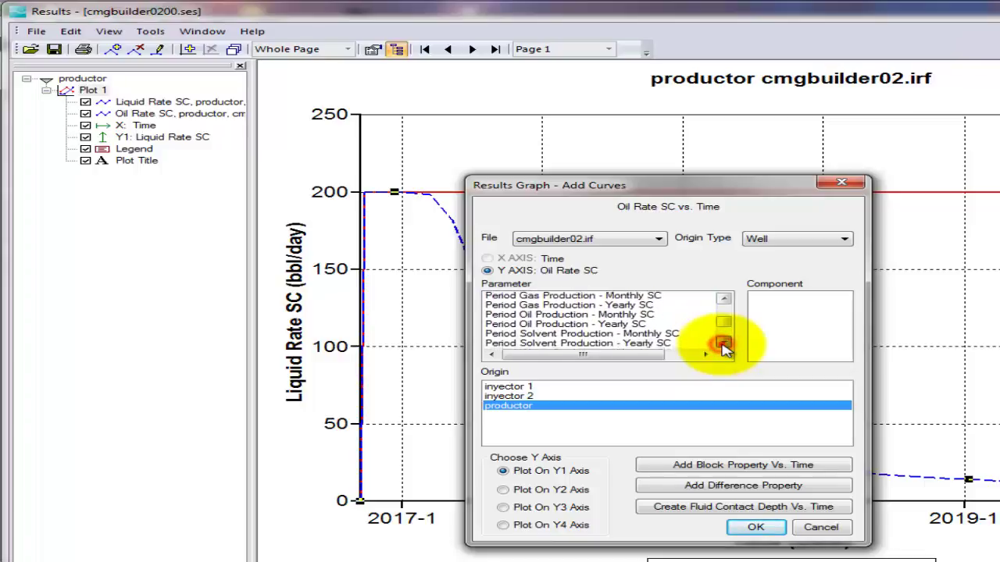
pyautogui.click(723, 345)
pyautogui.click(723, 345)
pyautogui.click(723, 345)
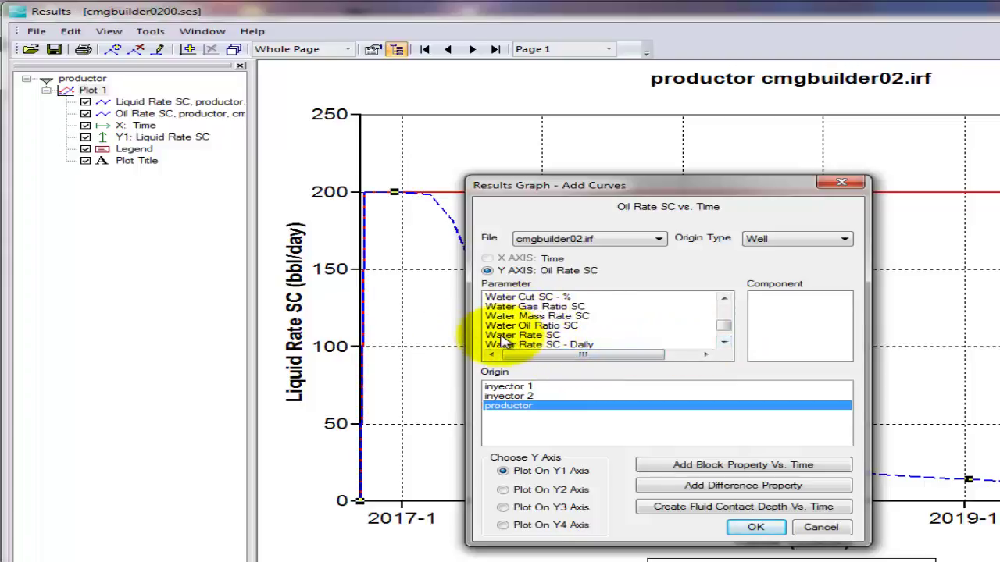
pyautogui.click(754, 528)
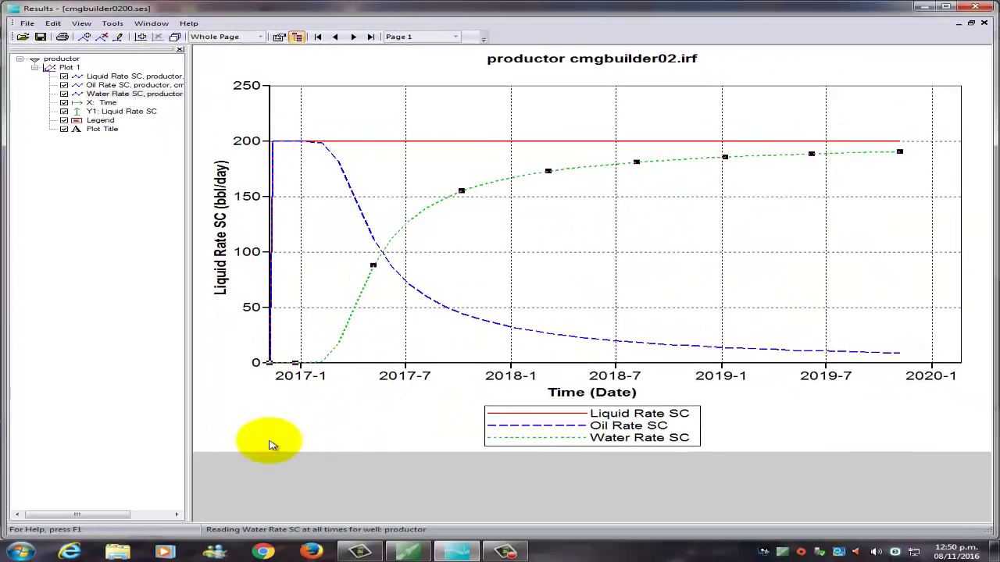
pyautogui.moveTo(321, 363)
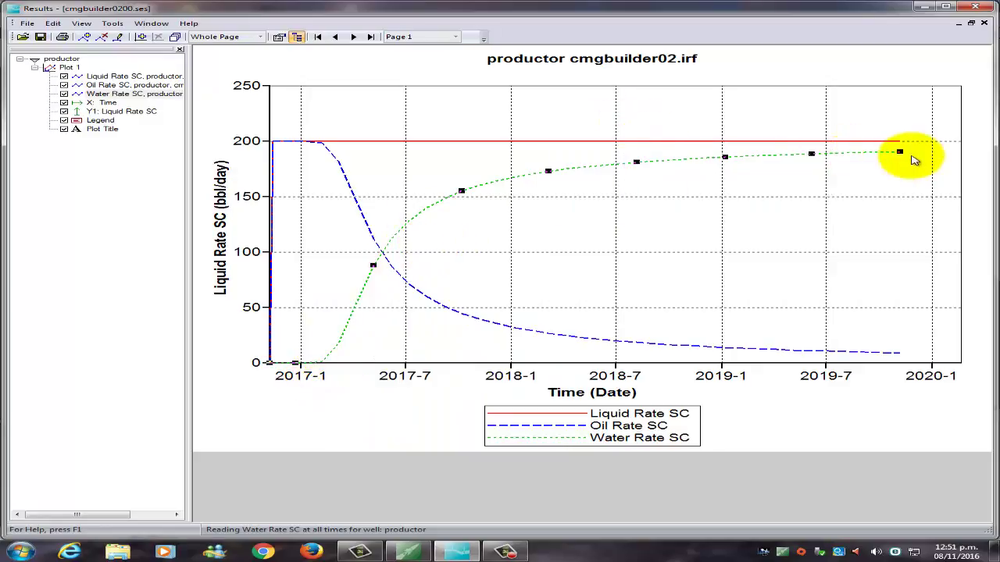
pyautogui.moveTo(905, 159)
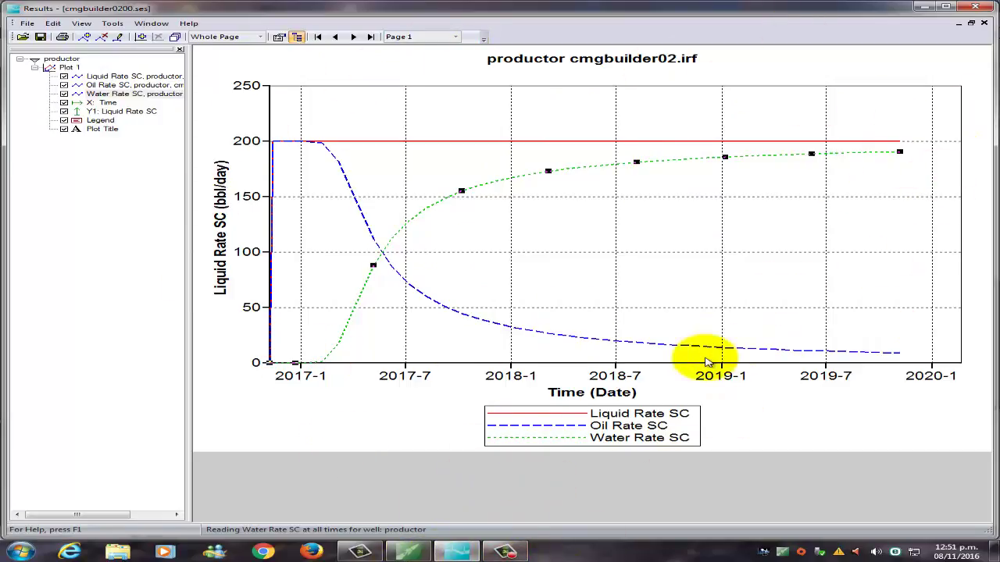
pyautogui.click(408, 552)
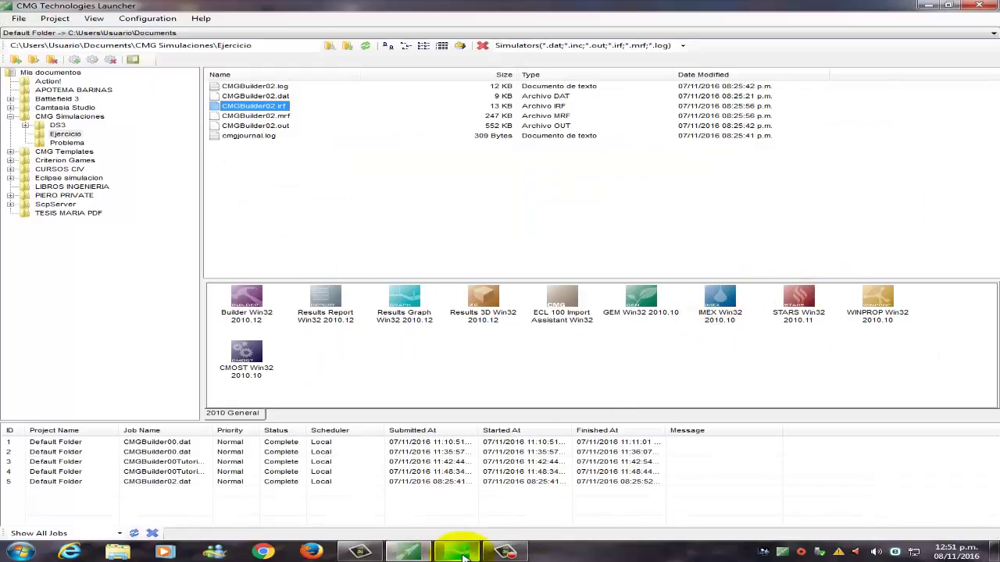
pyautogui.click(459, 552)
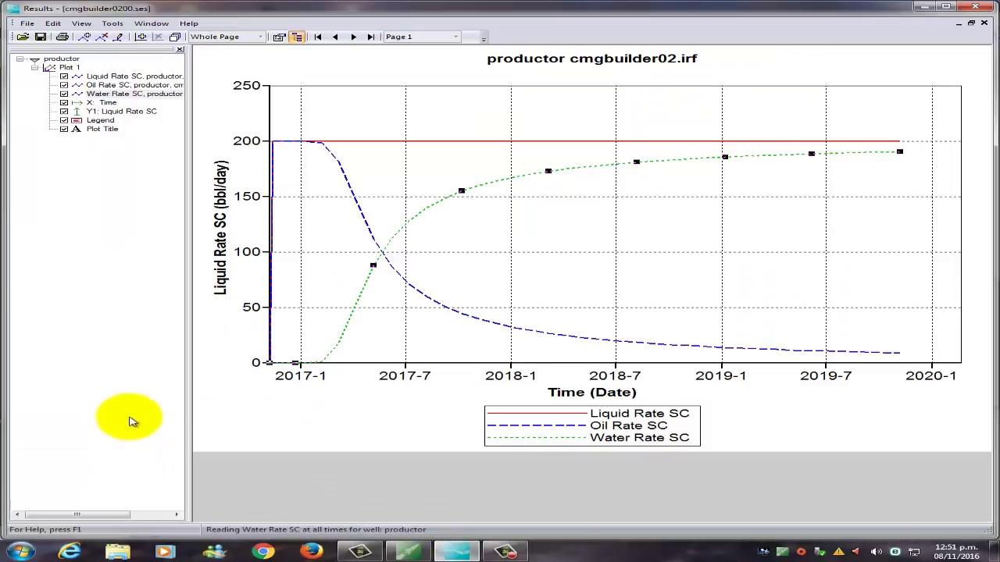
pyautogui.click(426, 557)
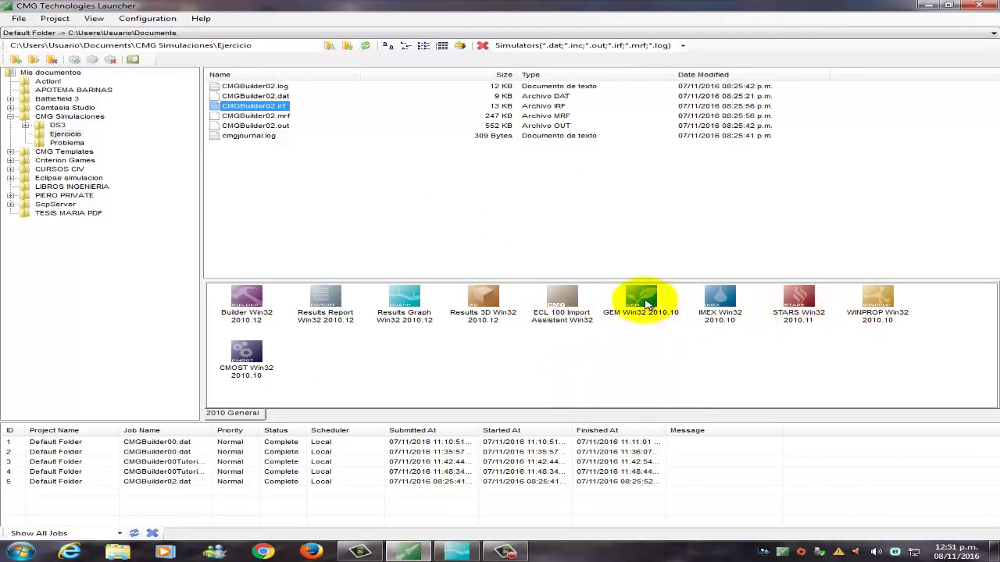
pyautogui.click(457, 551)
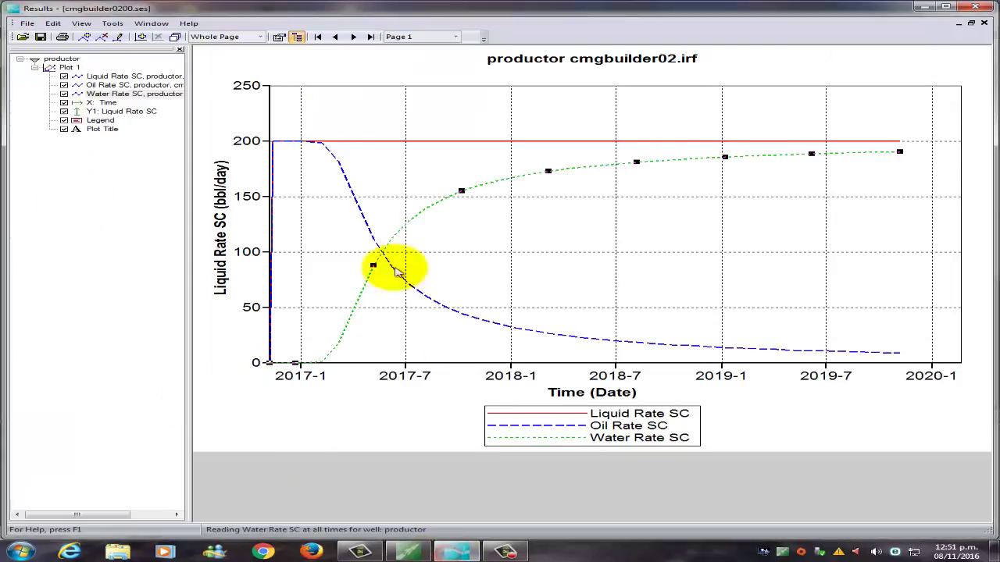
# Create a second plot and add the Liquid Rate SC versus time curve of well inyector 1 on its Y1 axis
pyautogui.rightClick(48, 70)
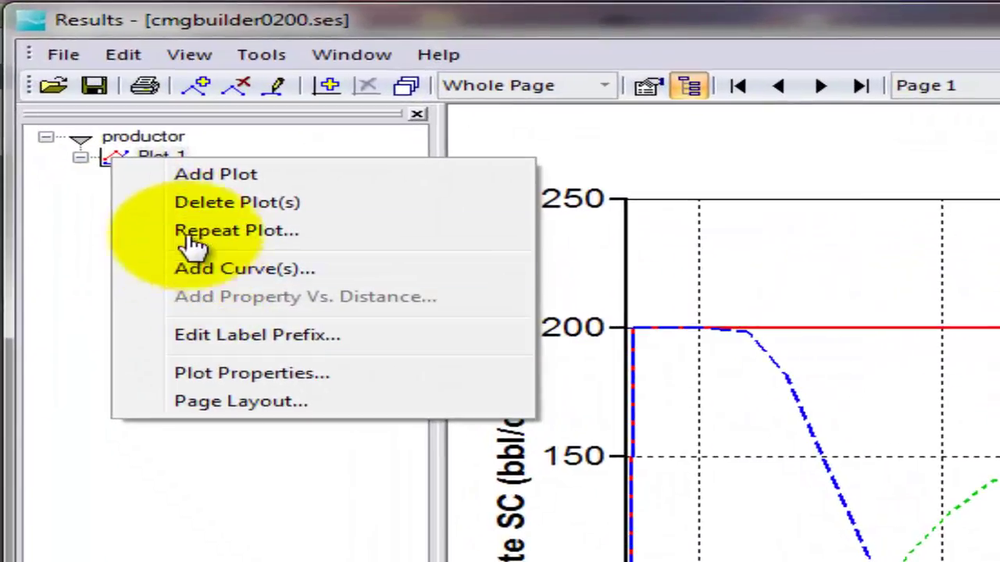
pyautogui.click(201, 178)
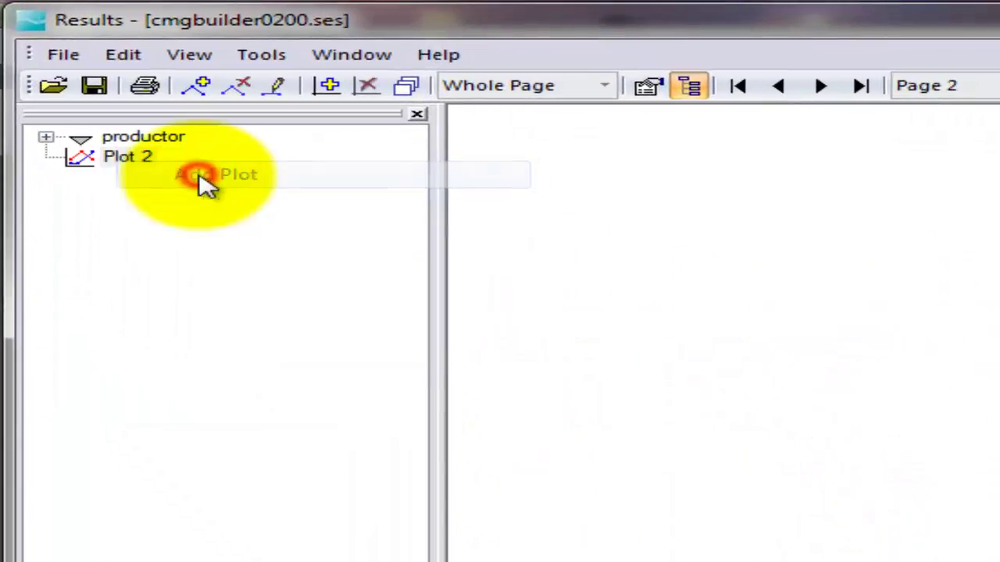
pyautogui.rightClick(115, 166)
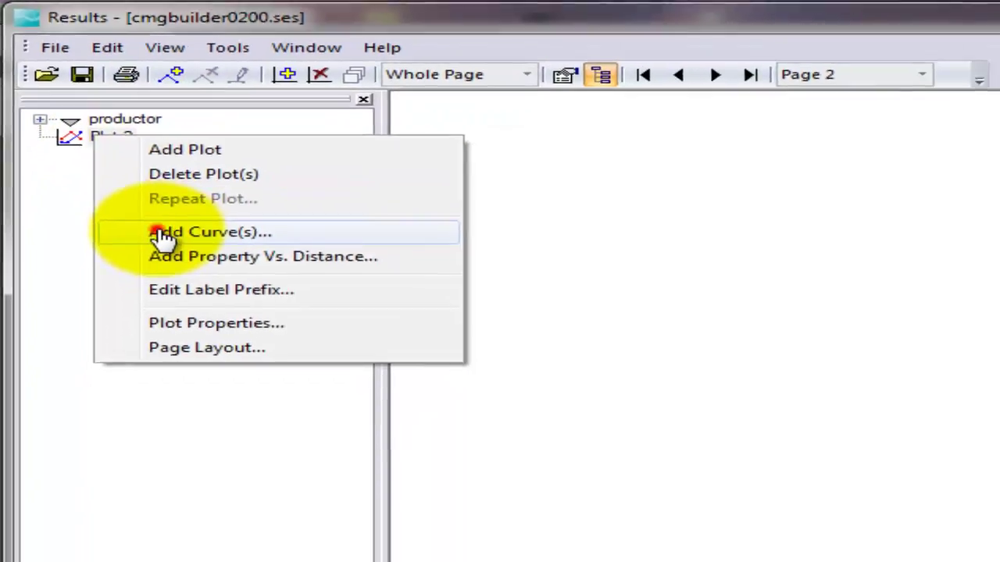
pyautogui.click(195, 263)
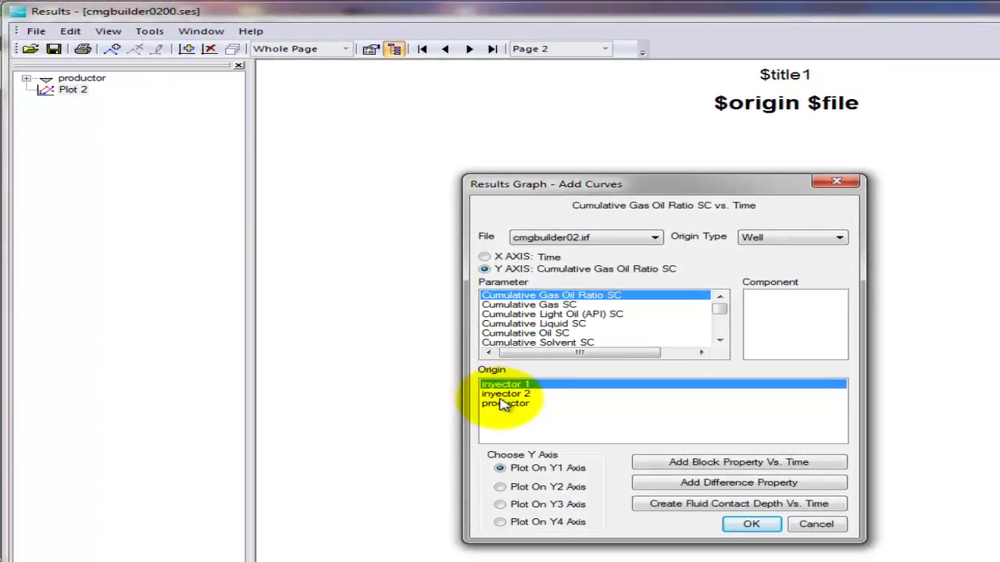
pyautogui.click(719, 342)
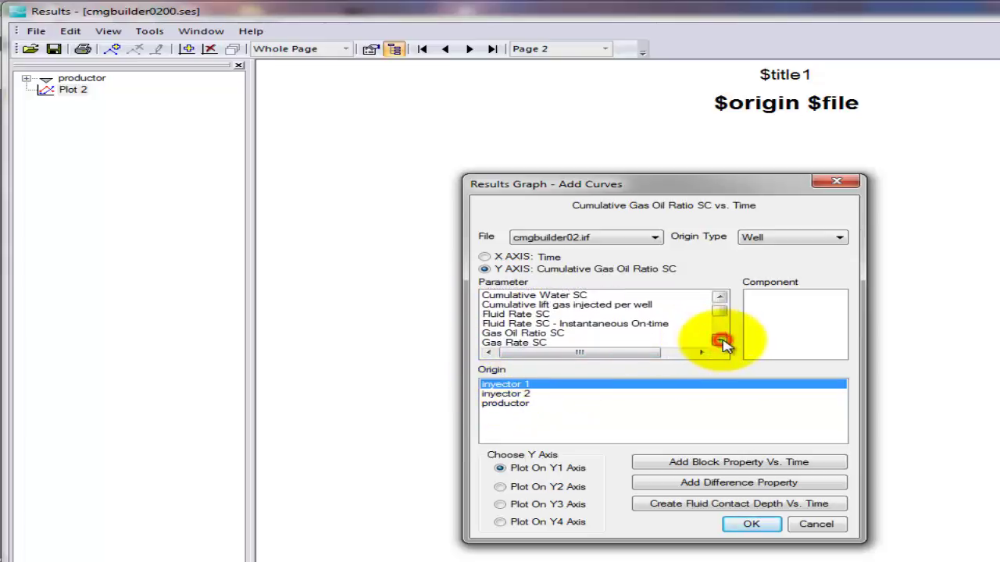
pyautogui.moveTo(717, 313); pyautogui.dragTo(718, 315)
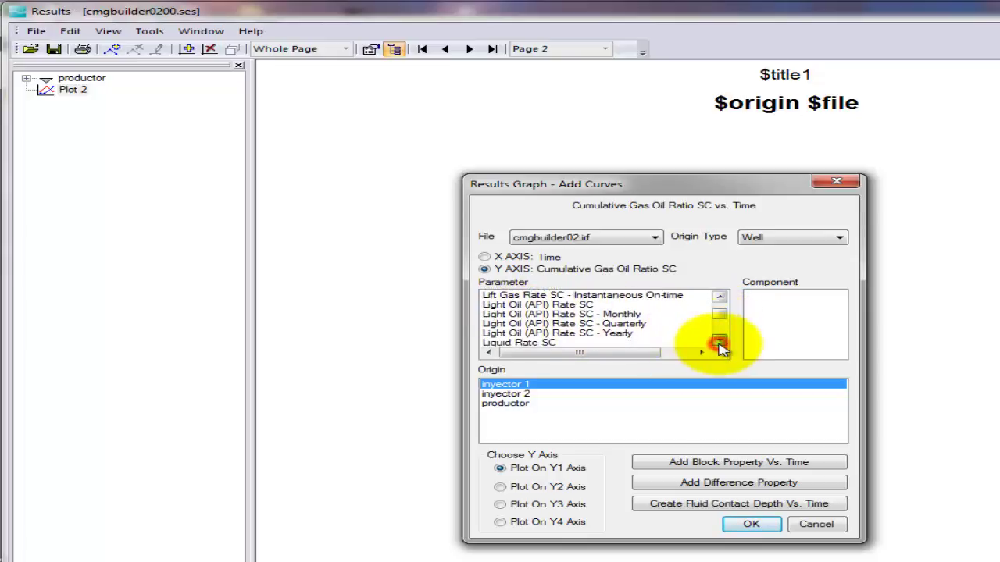
pyautogui.click(719, 343)
pyautogui.click(526, 297)
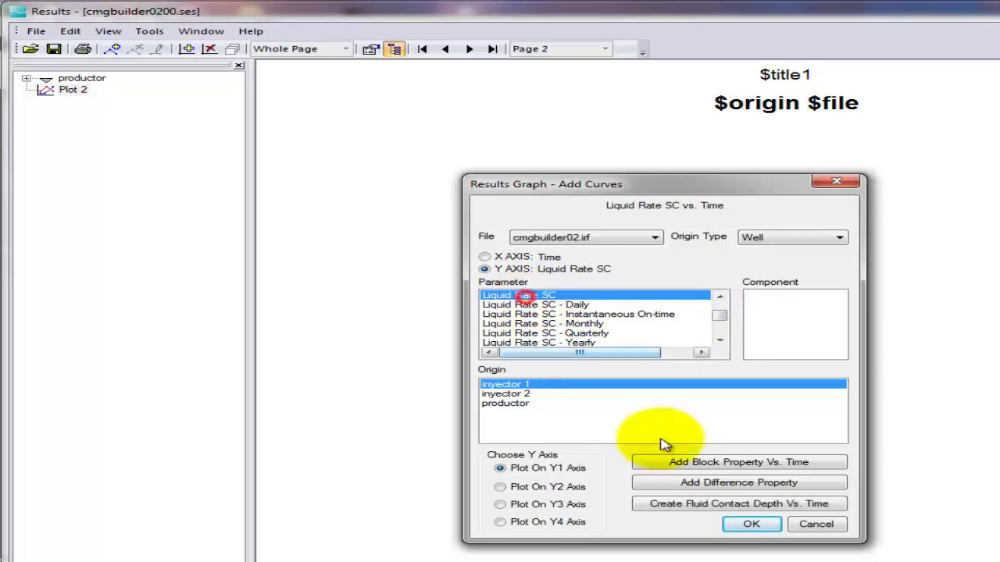
pyautogui.click(734, 524)
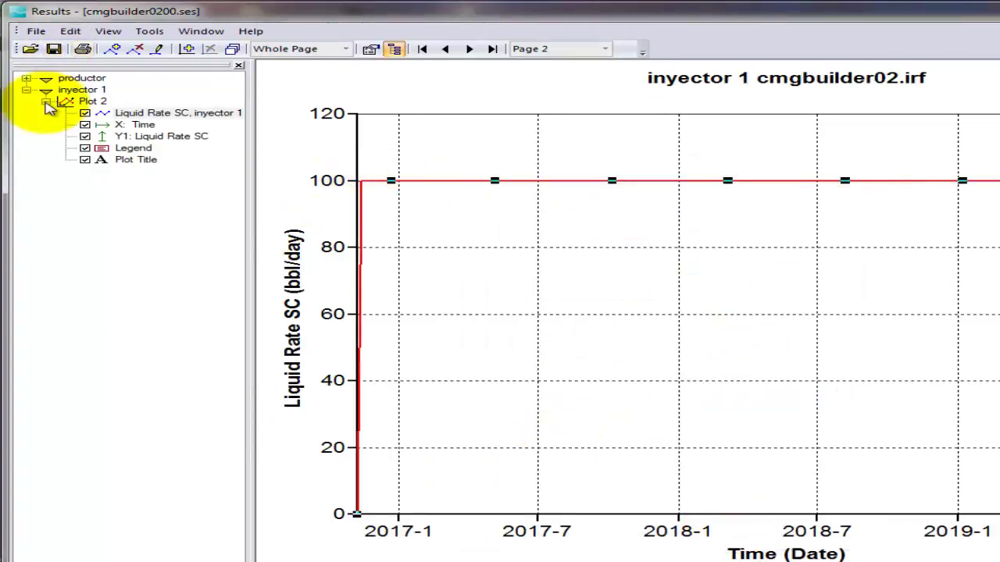
# Add the Oil Rate SC versus time curve of well inyector 1 to Plot 2 on the Y1 axis
pyautogui.rightClick(81, 103)
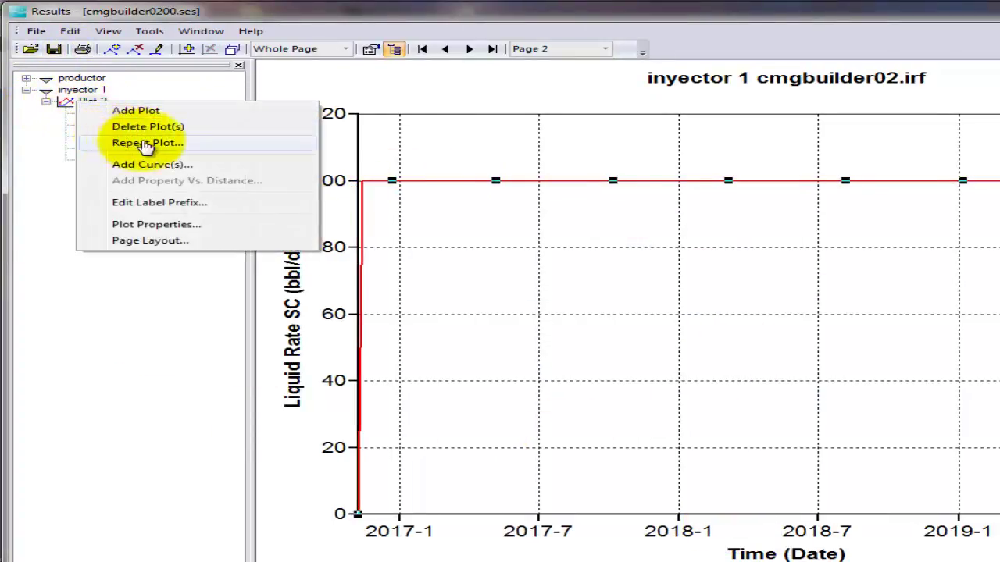
pyautogui.click(167, 162)
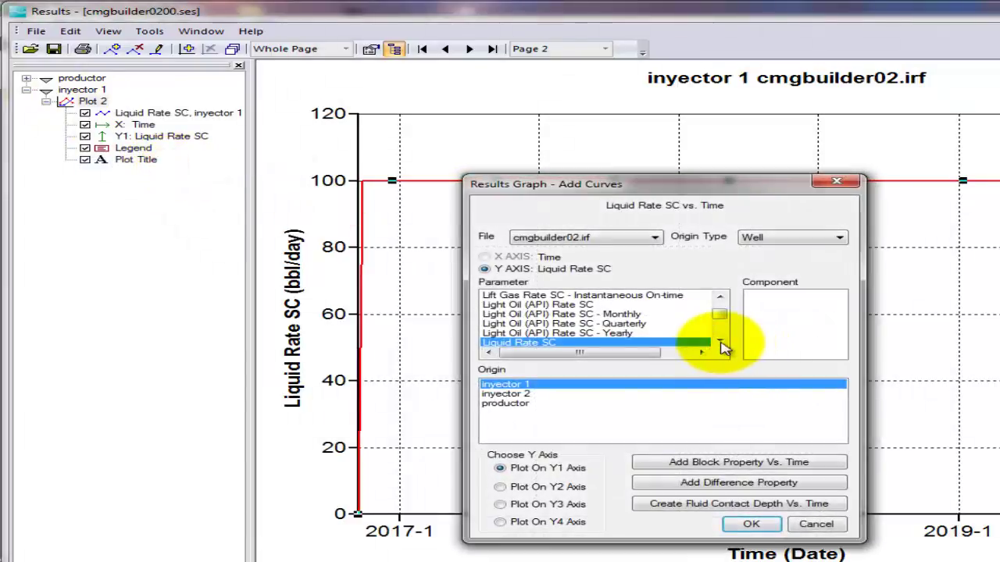
pyautogui.click(719, 343)
pyautogui.click(720, 343)
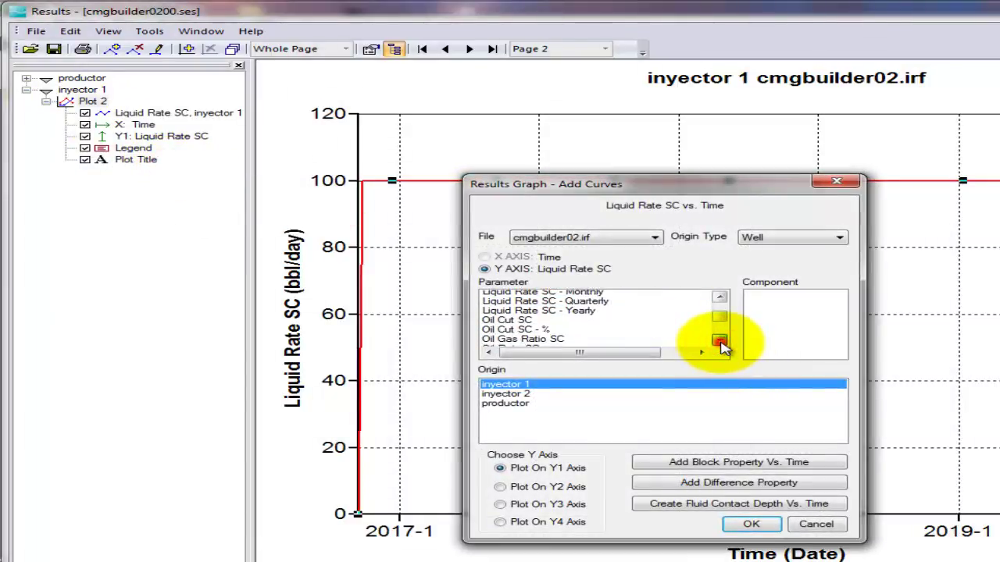
pyautogui.click(719, 343)
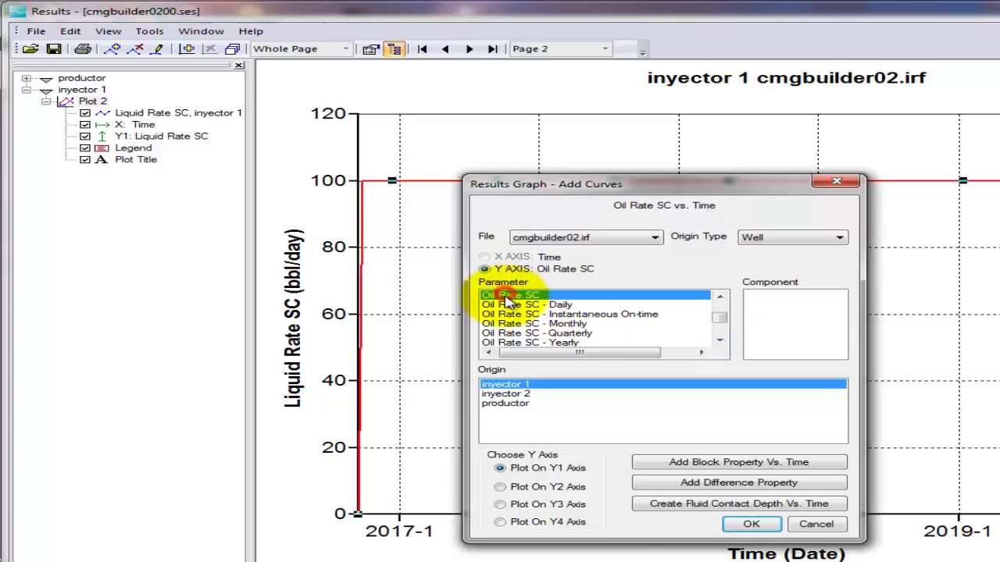
pyautogui.click(746, 524)
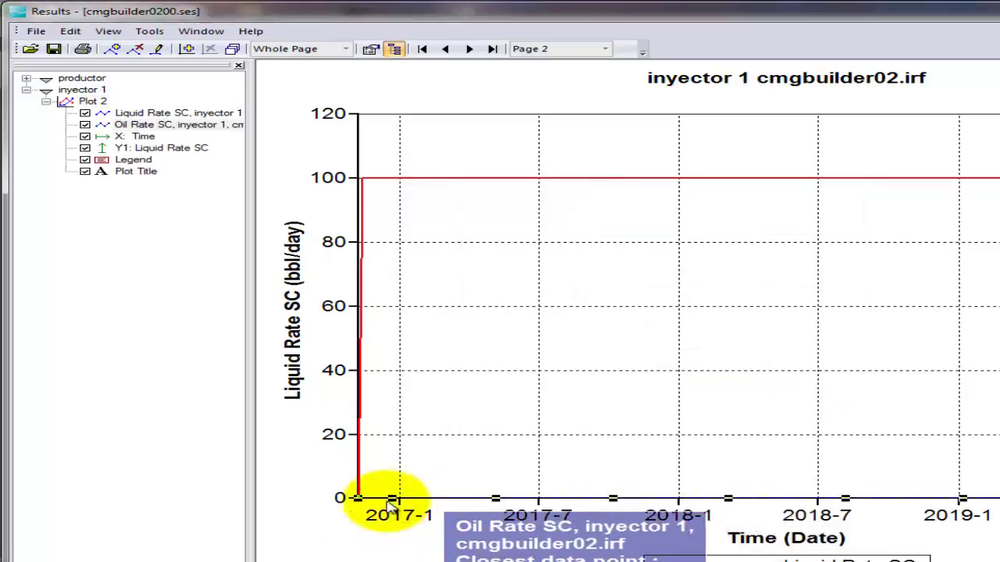
# Add the Water Rate SC versus time curve of well inyector 1 to Plot 2 on the Y1 axis
pyautogui.rightClick(80, 105)
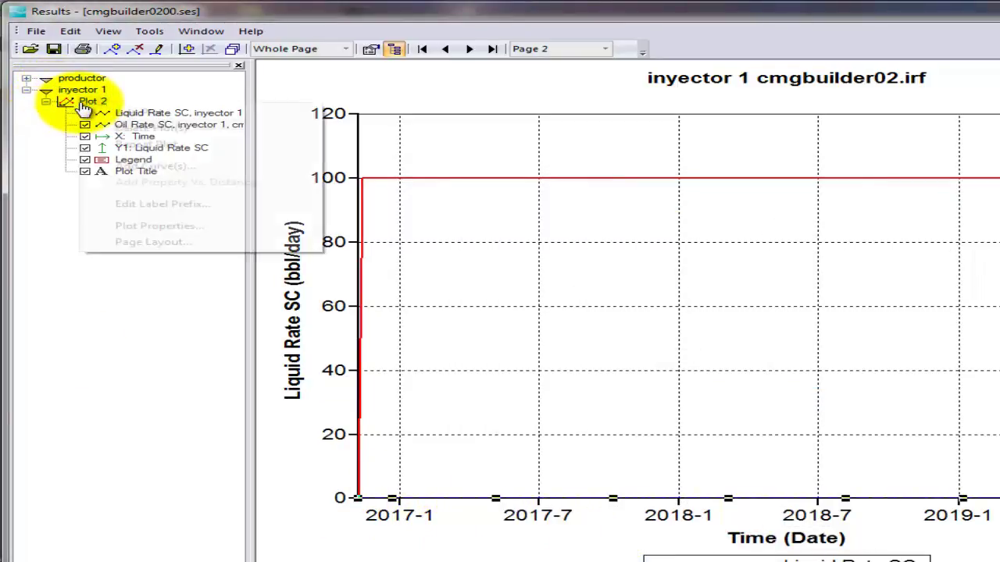
pyautogui.click(148, 169)
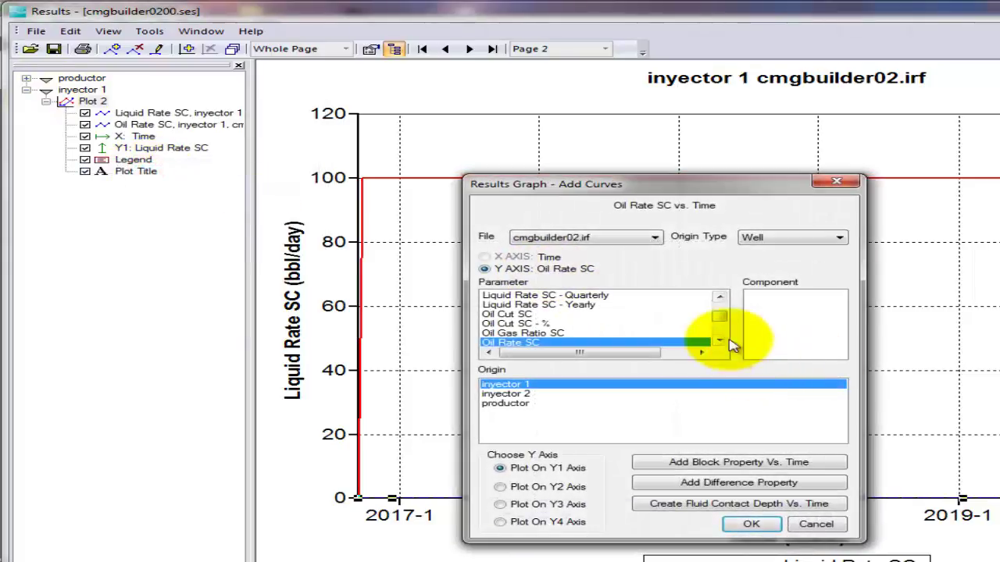
pyautogui.click(718, 338)
pyautogui.click(719, 341)
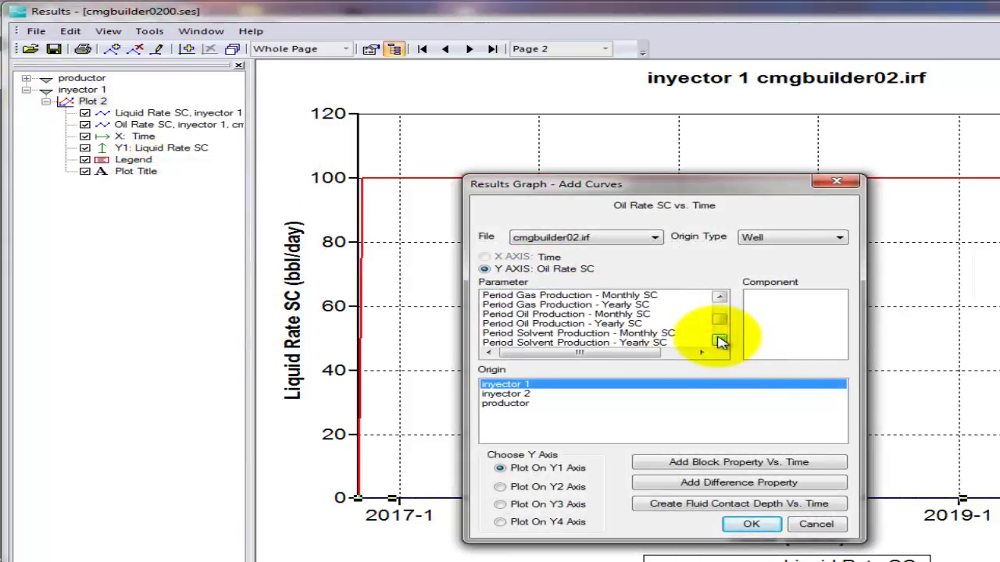
pyautogui.click(719, 341)
pyautogui.click(719, 340)
pyautogui.click(720, 341)
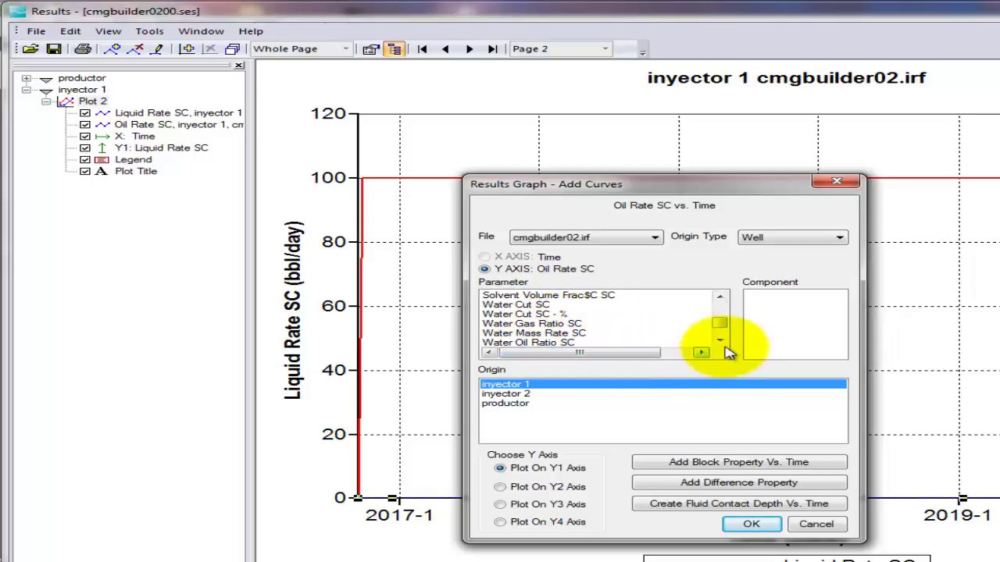
pyautogui.click(719, 340)
pyautogui.click(719, 341)
pyautogui.click(518, 333)
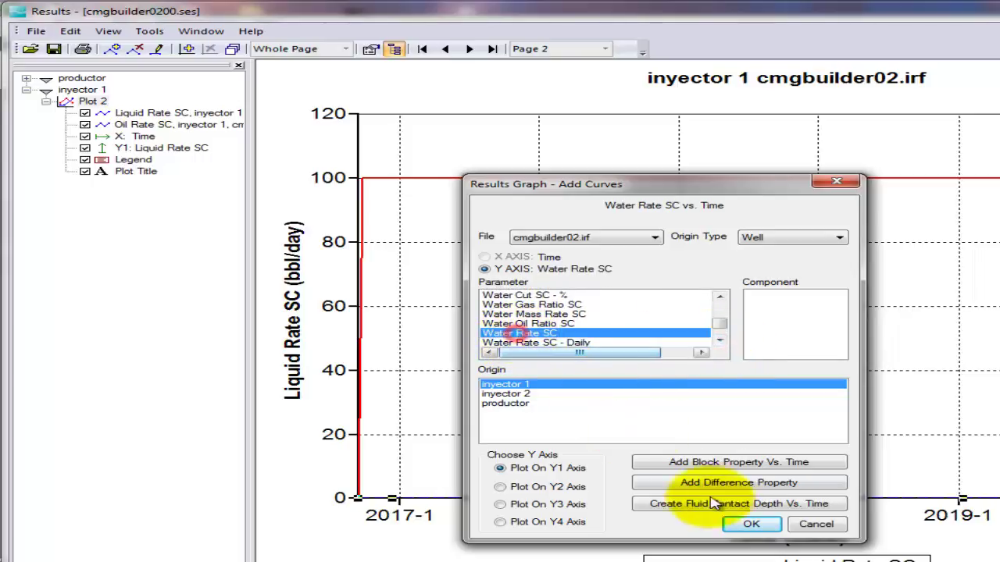
pyautogui.click(751, 524)
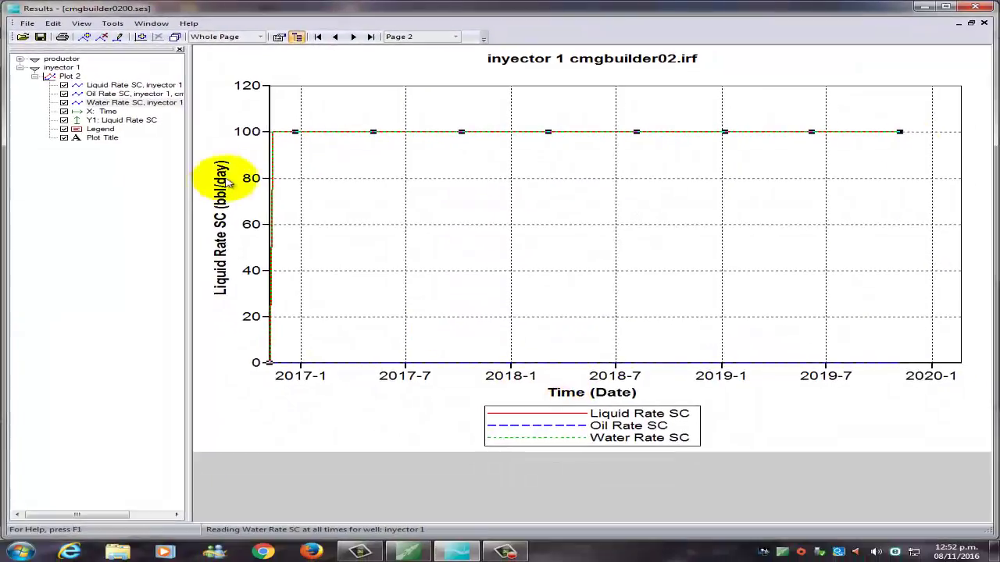
pyautogui.moveTo(264, 133)
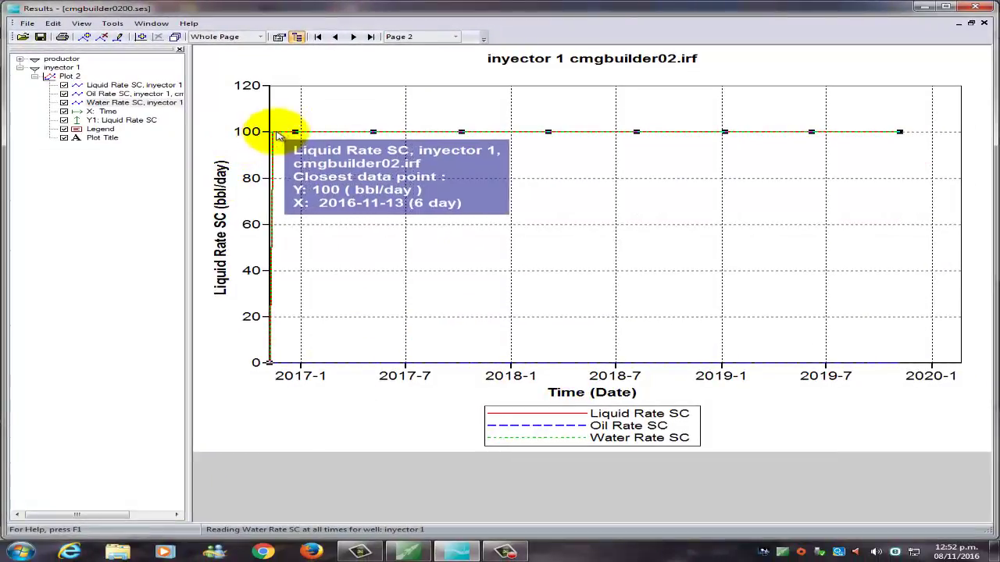